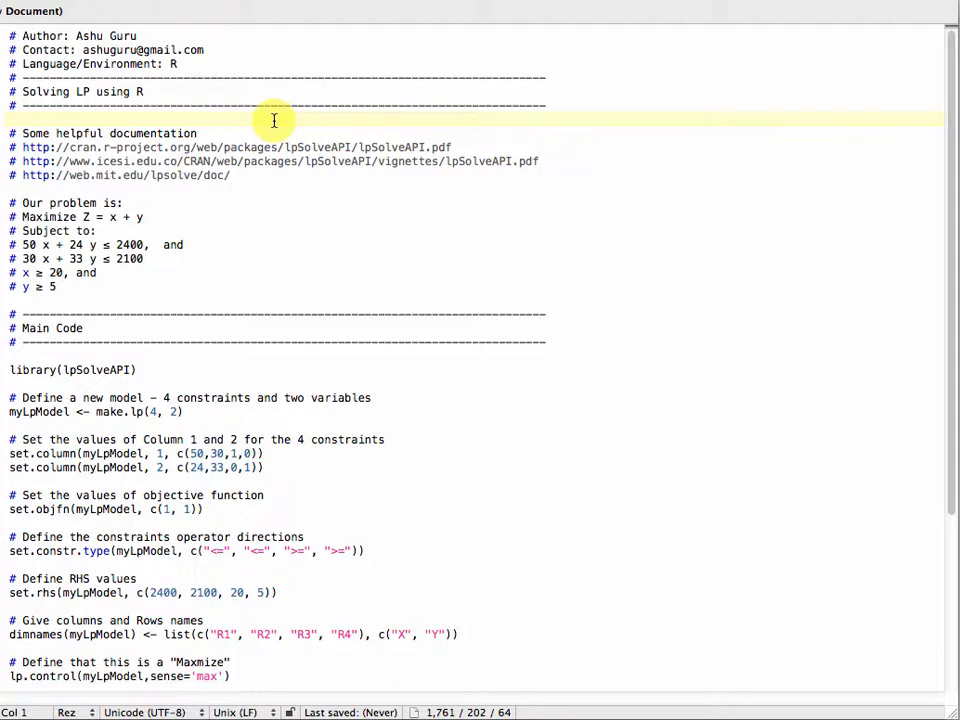
Step: Highlight and review the commented documentation links for lpSolveAPI near the start of the script
drag(12, 131, 8, 190)
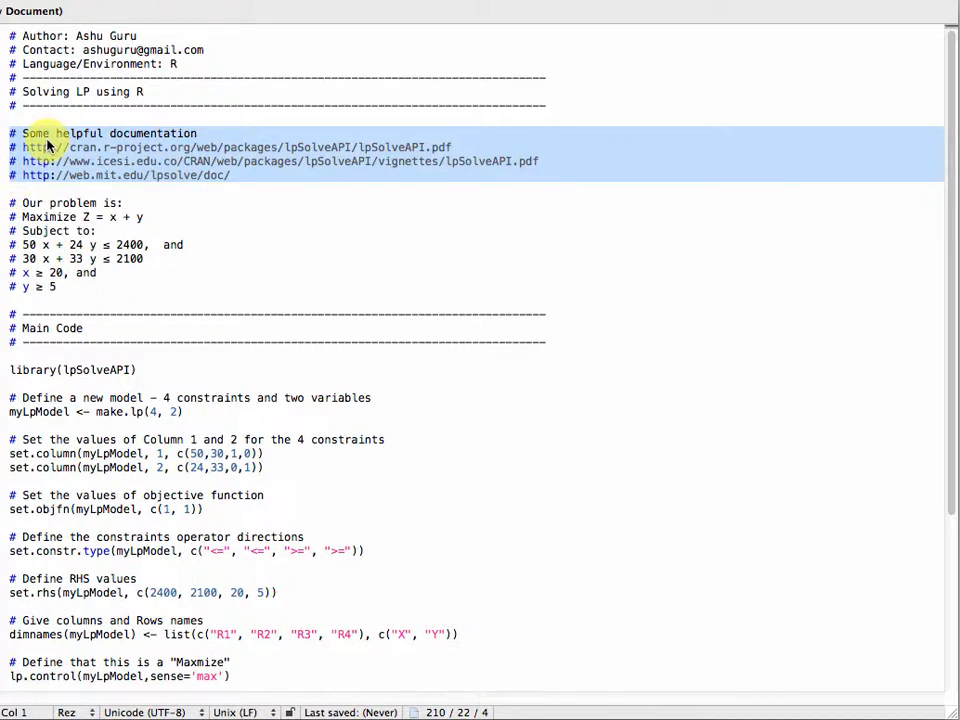
click(92, 183)
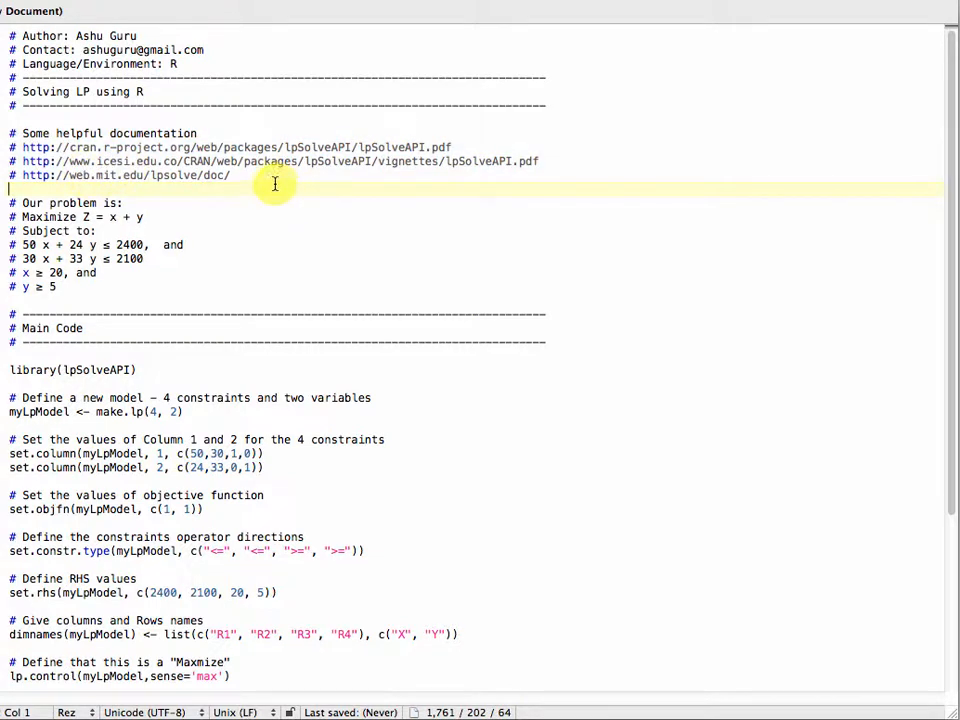
triple_click(230, 177)
drag(230, 177, 12, 118)
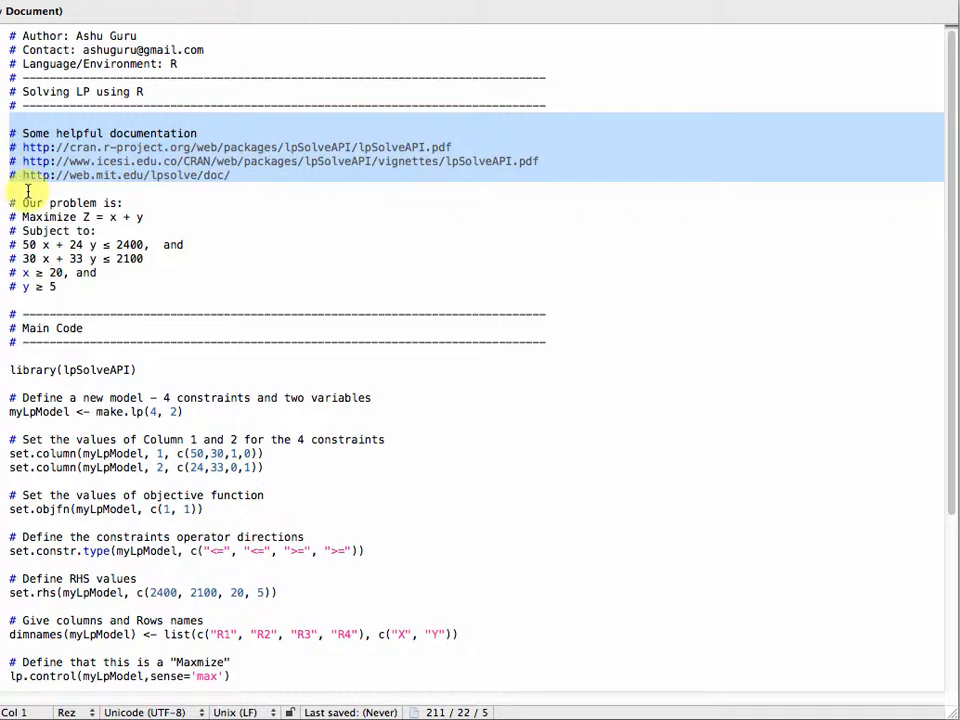
click(27, 190)
Step: Highlight and read the commented problem statement line by line, from the Maximize objective through all of its constraints
triple_click(27, 215)
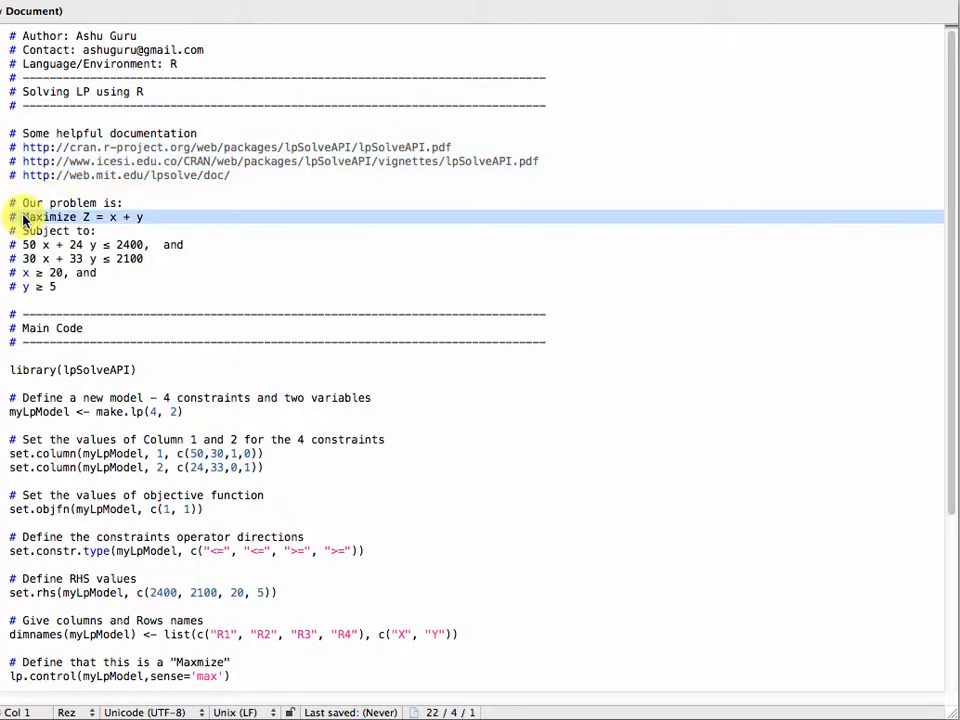
triple_click(66, 244)
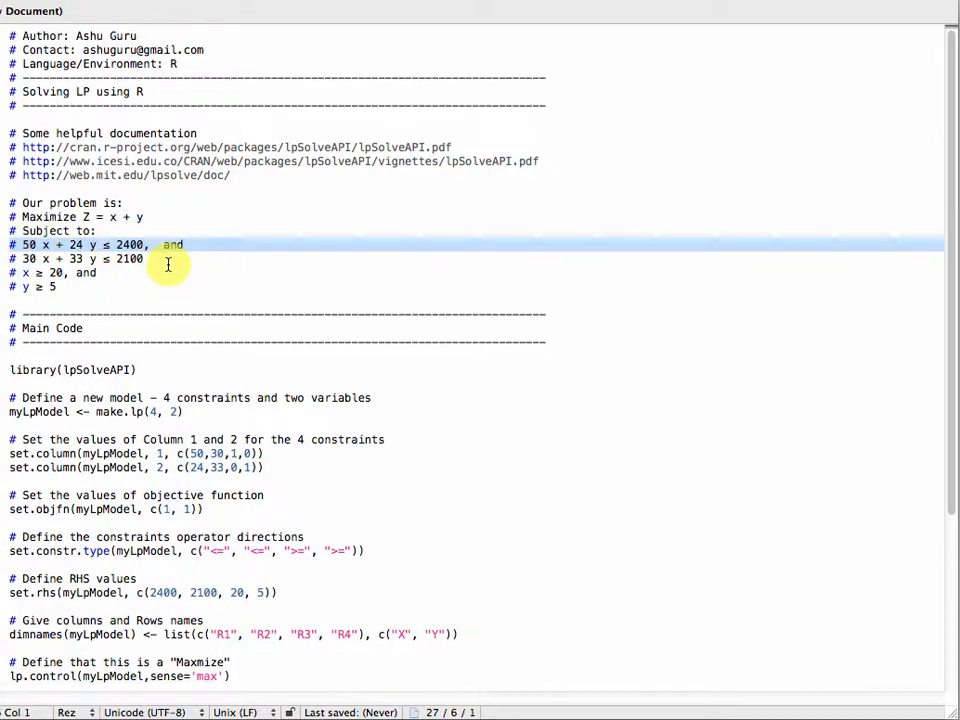
triple_click(90, 258)
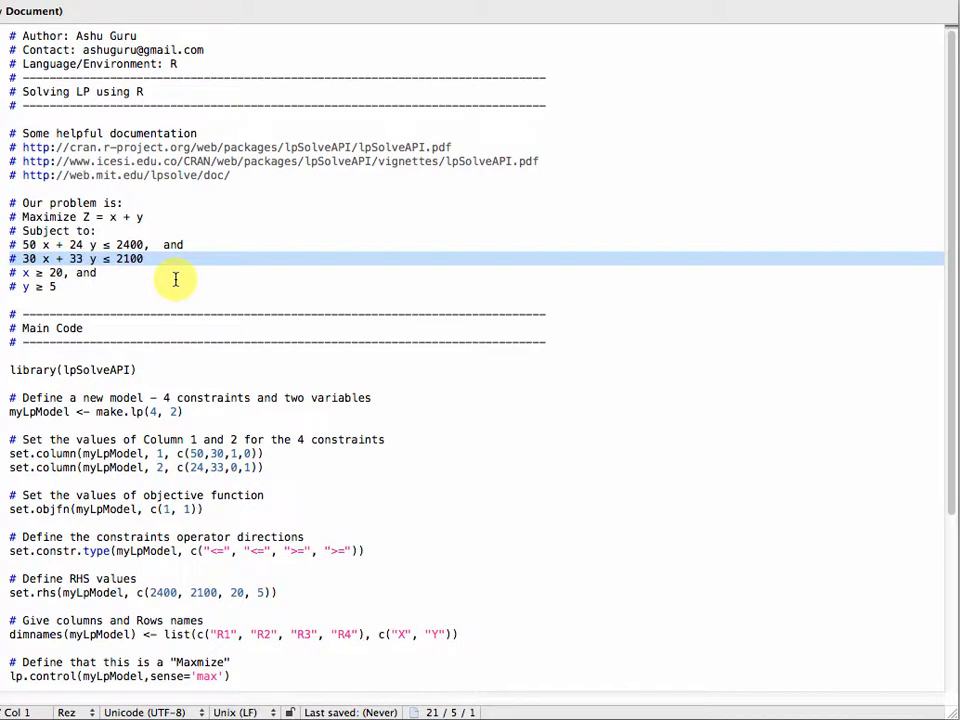
triple_click(77, 274)
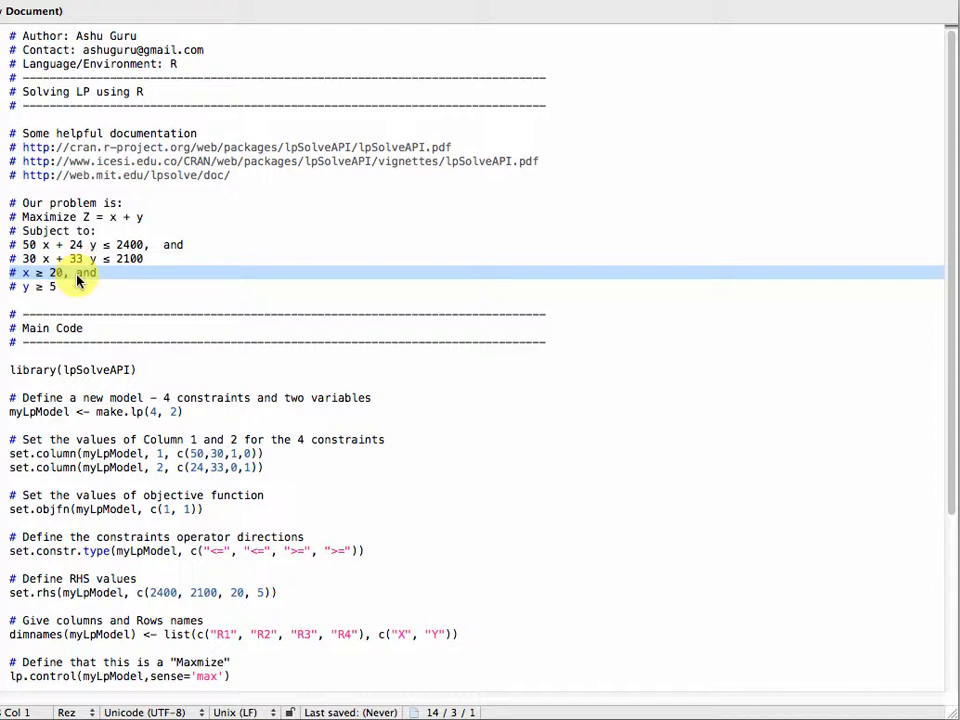
triple_click(84, 288)
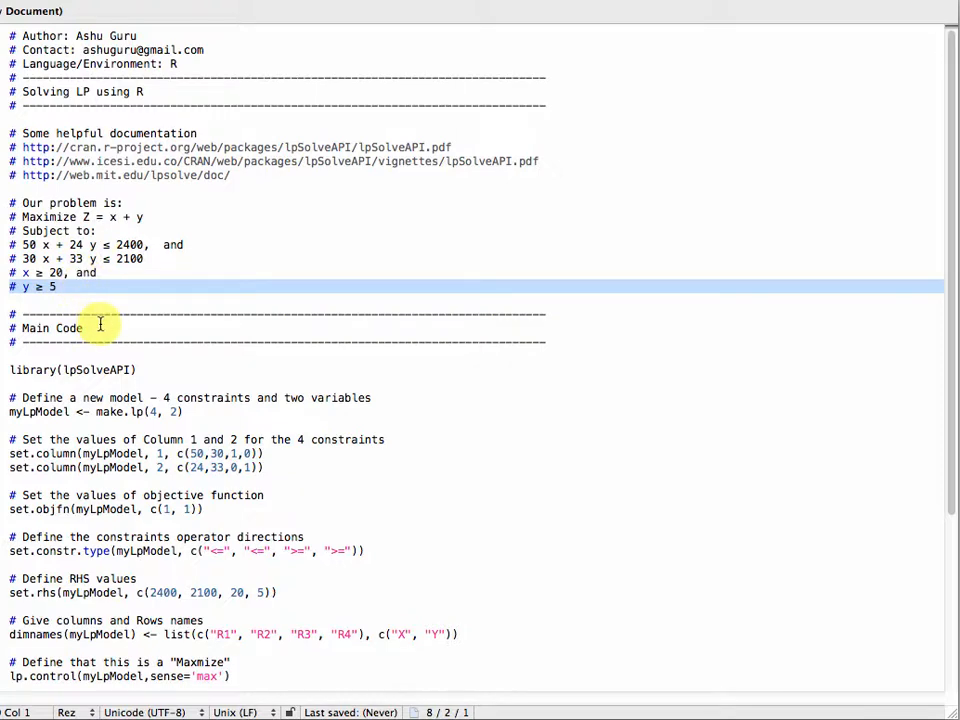
Step: Examine the library(lpSolveAPI) line that begins the Main Code section
scroll(128, 326, down, 3)
scroll(128, 326, down, 5)
triple_click(66, 214)
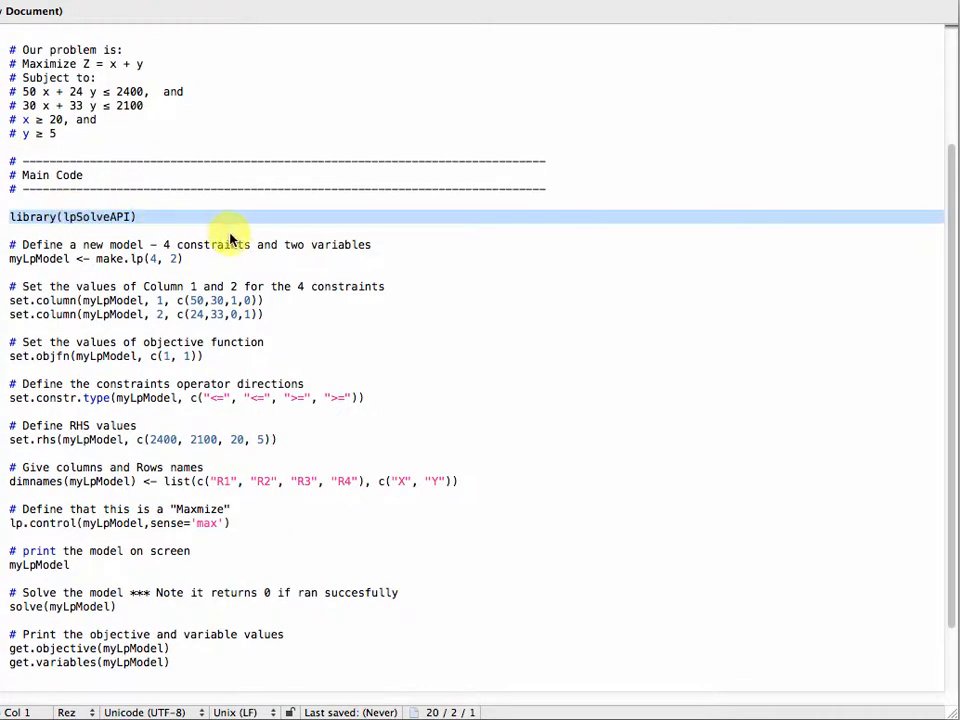
click(181, 222)
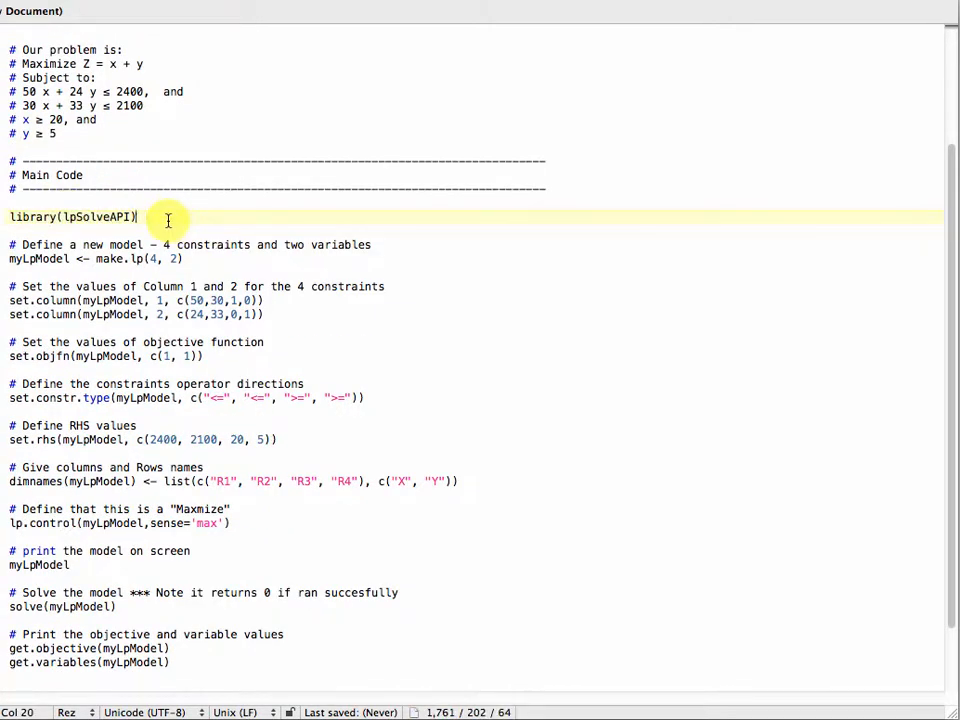
click(141, 214)
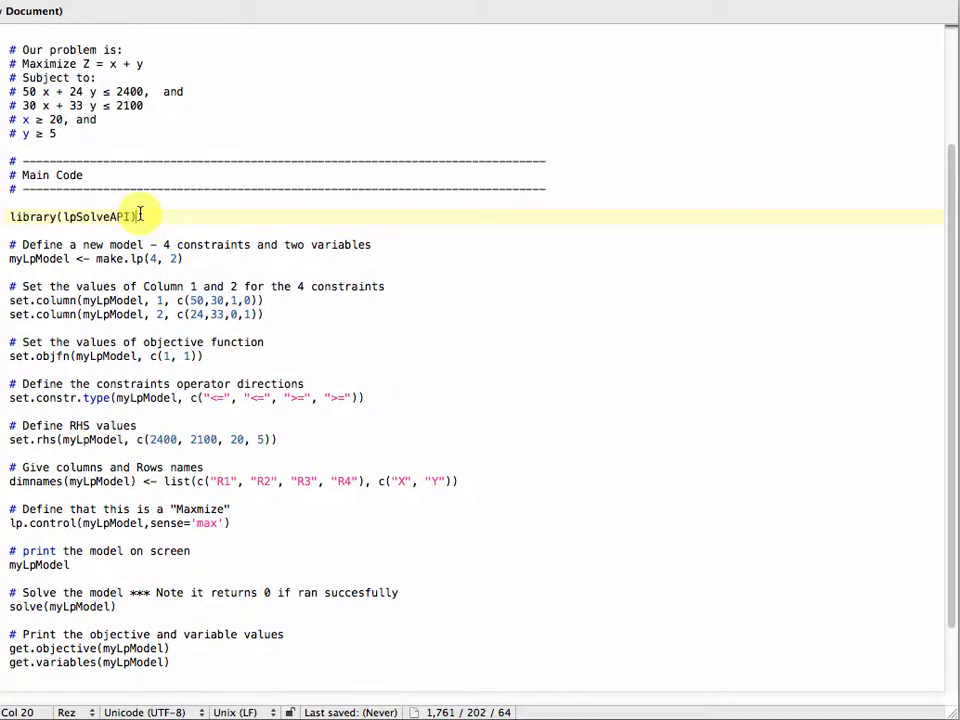
Step: Examine the make.lp call that defines myLpModel, including its constraint-count and variable-count arguments
double_click(50, 258)
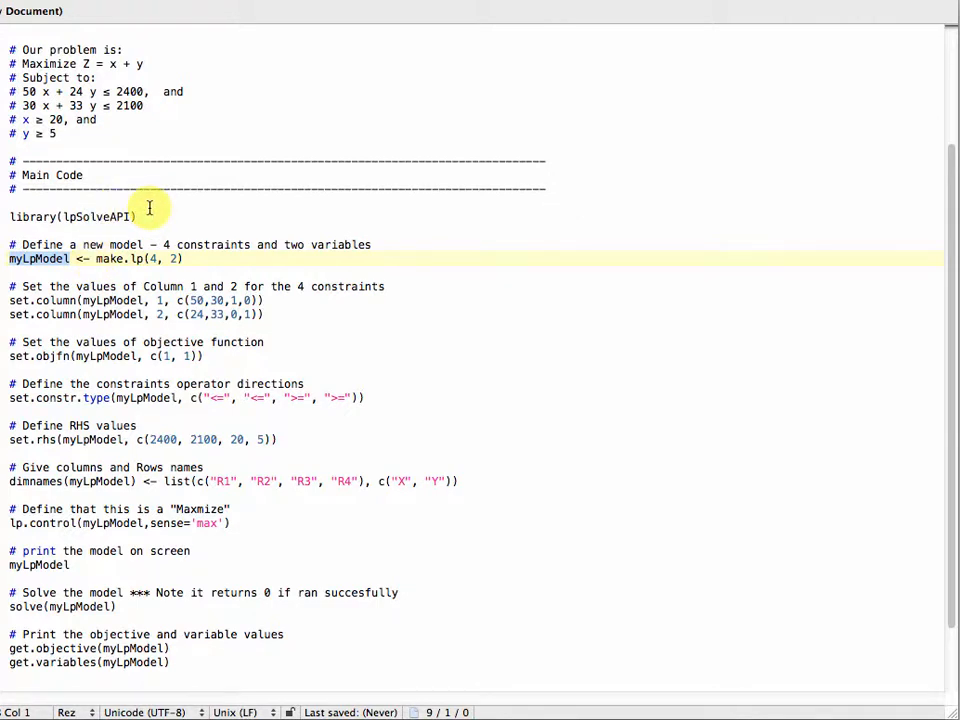
double_click(110, 259)
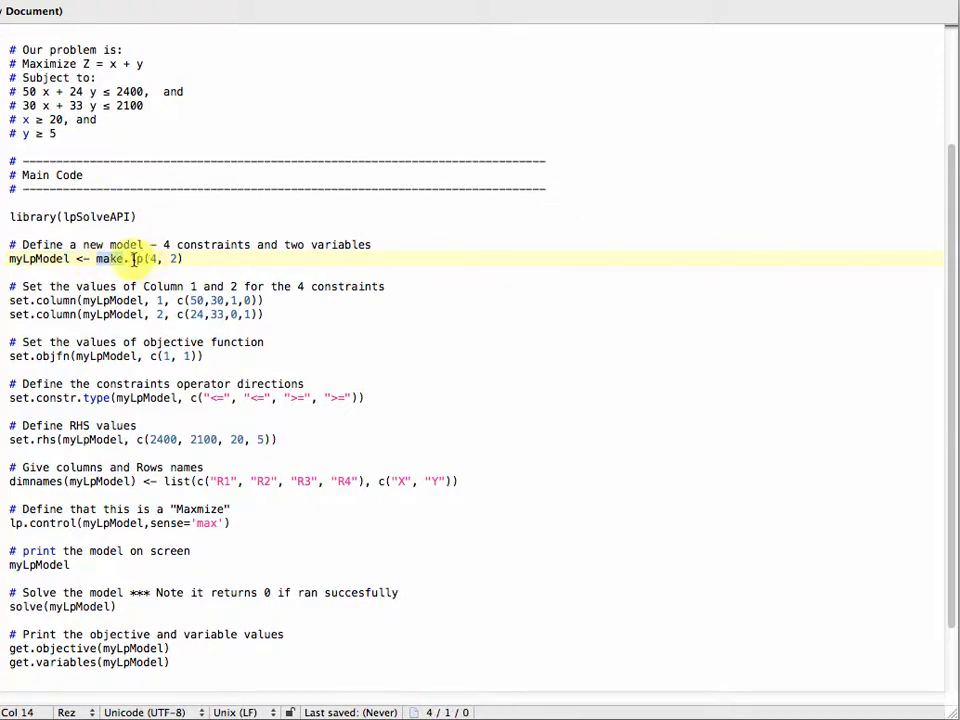
click(125, 259)
text(.)
double_click(152, 259)
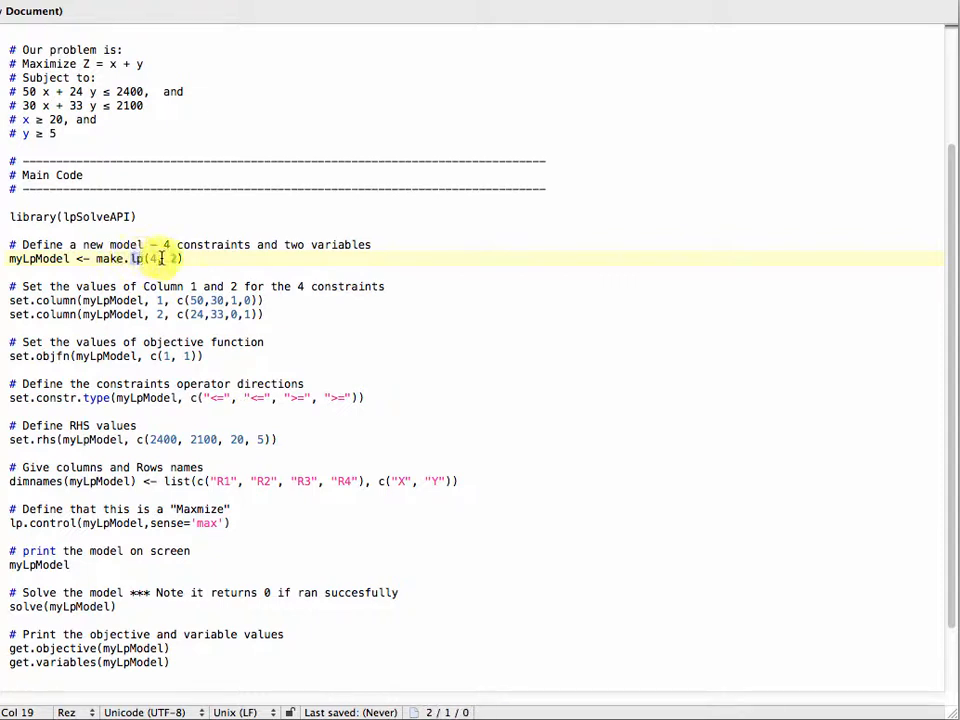
mouse_move(150, 259)
mouse_down()
mouse_move(175, 259)
mouse_move(149, 259)
mouse_up()
click(149, 259)
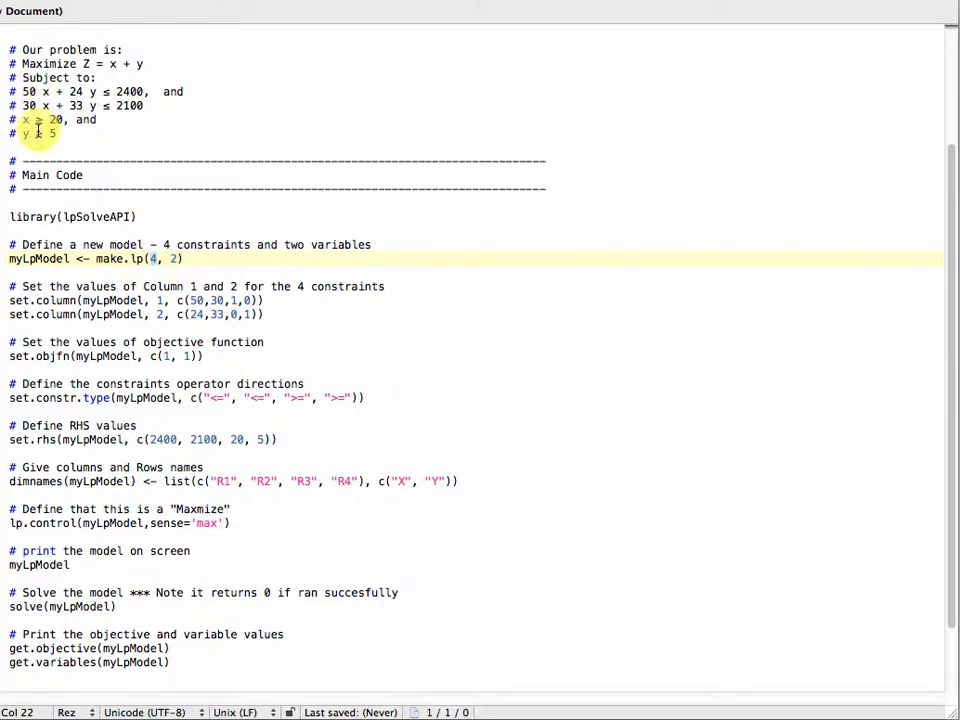
click(172, 258)
double_click(173, 258)
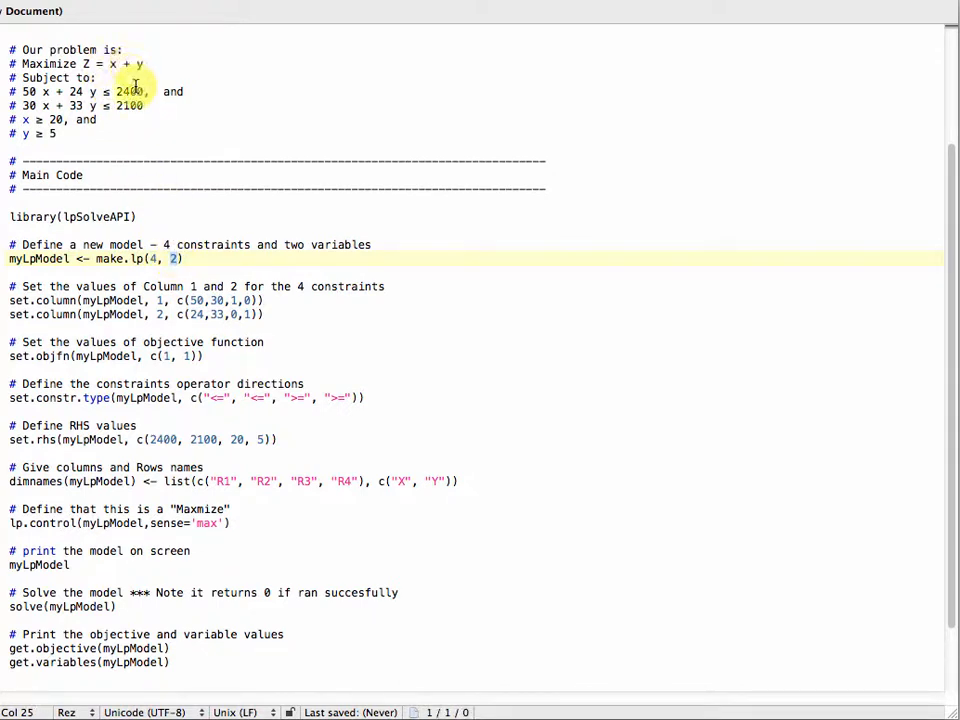
Step: Examine the two set.column calls, checking the model, column number and coefficient arguments for both variables
click(10, 287)
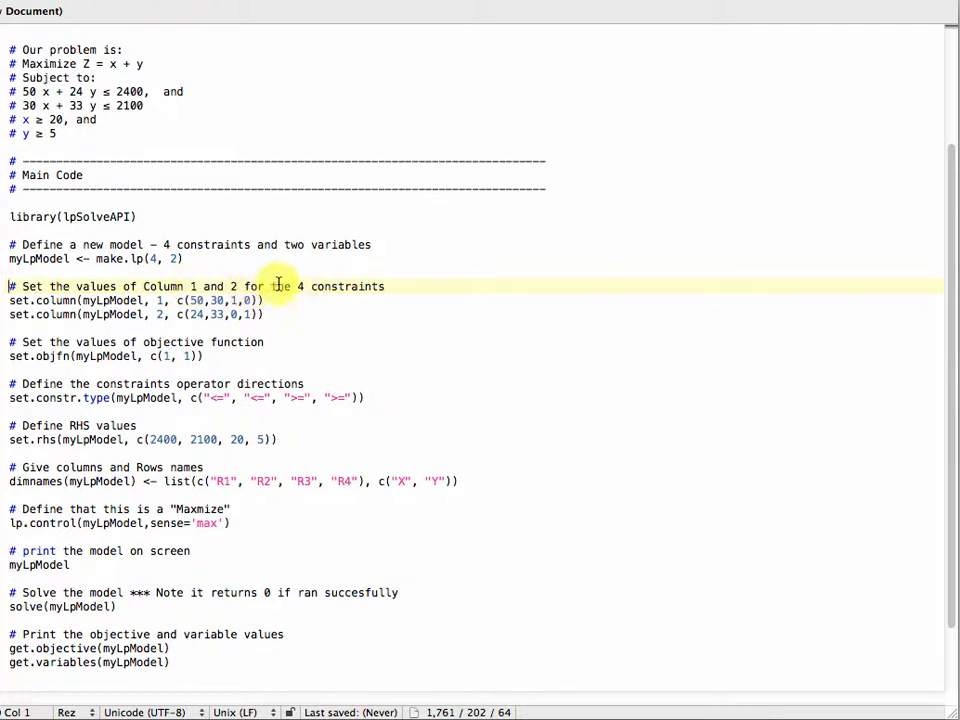
double_click(17, 298)
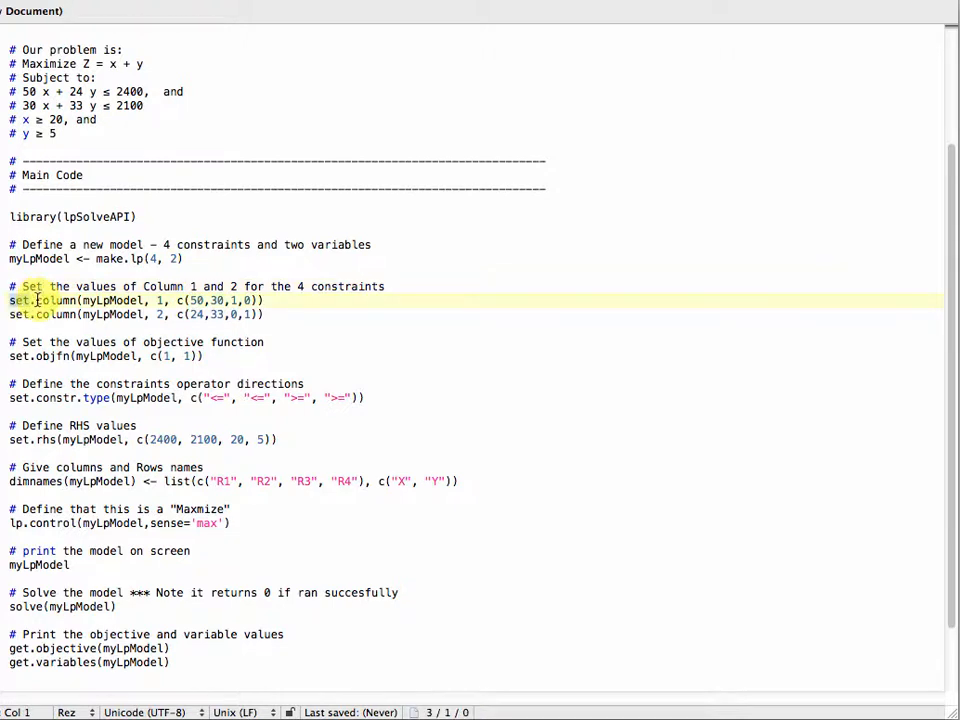
double_click(56, 300)
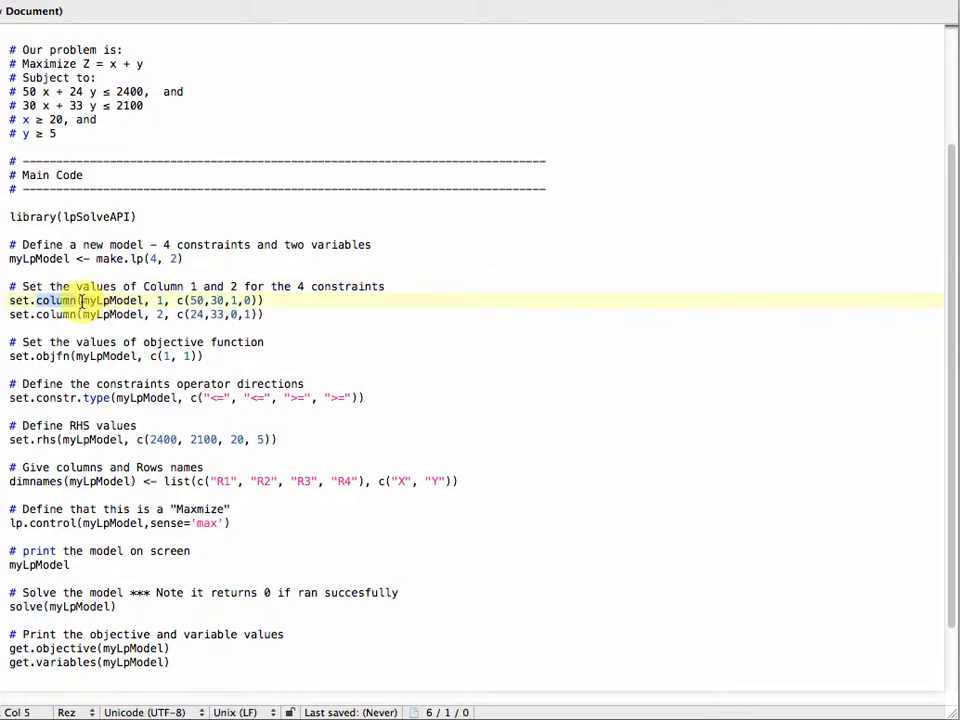
drag(81, 300, 150, 300)
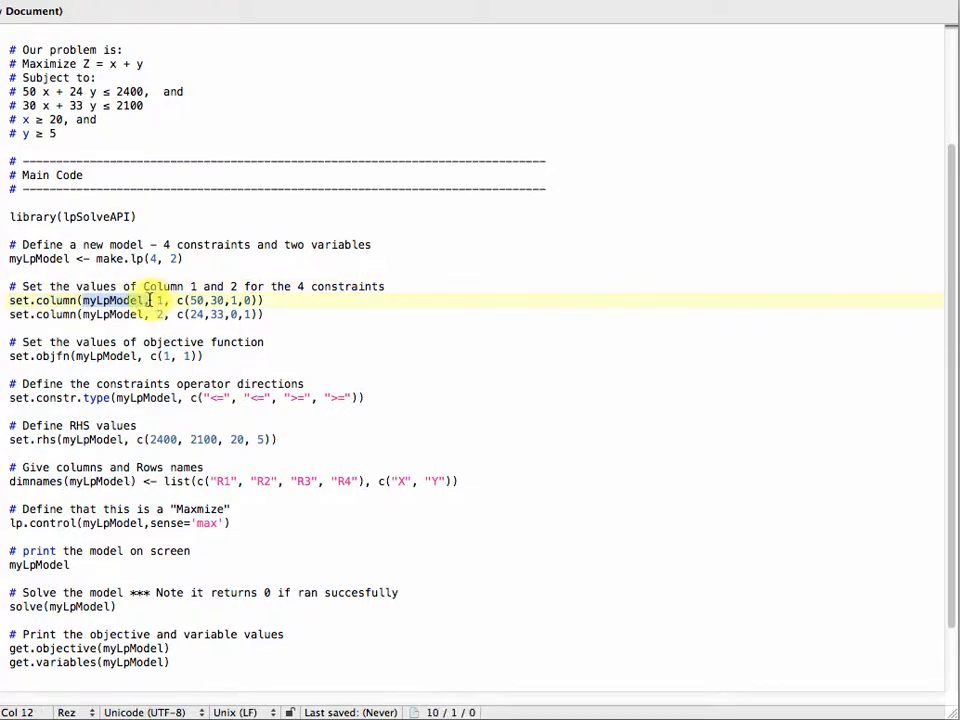
double_click(159, 300)
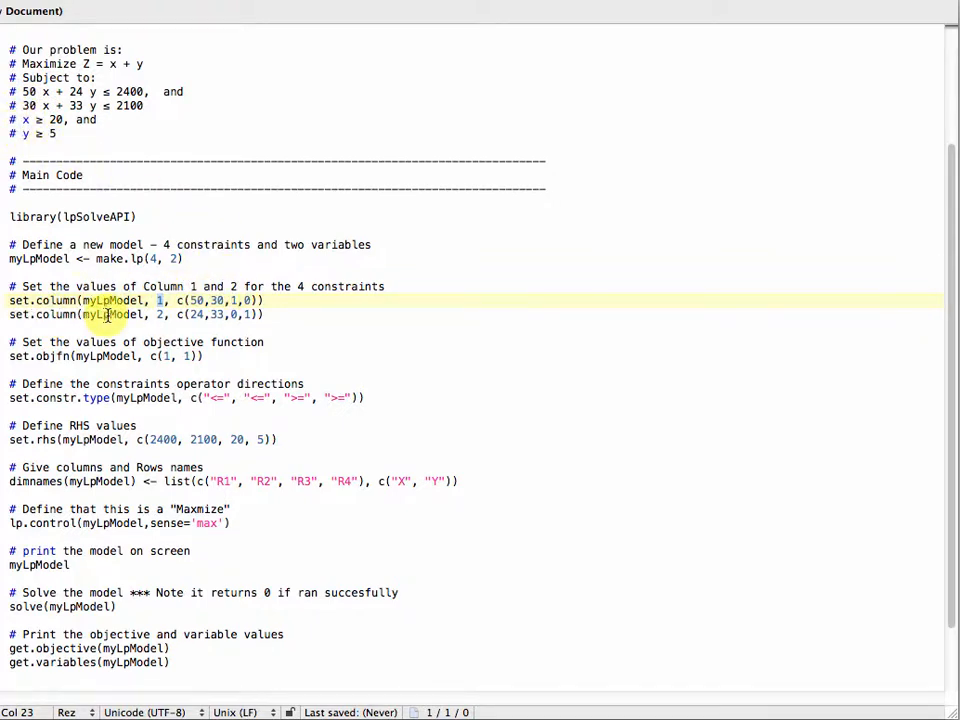
key(Down)
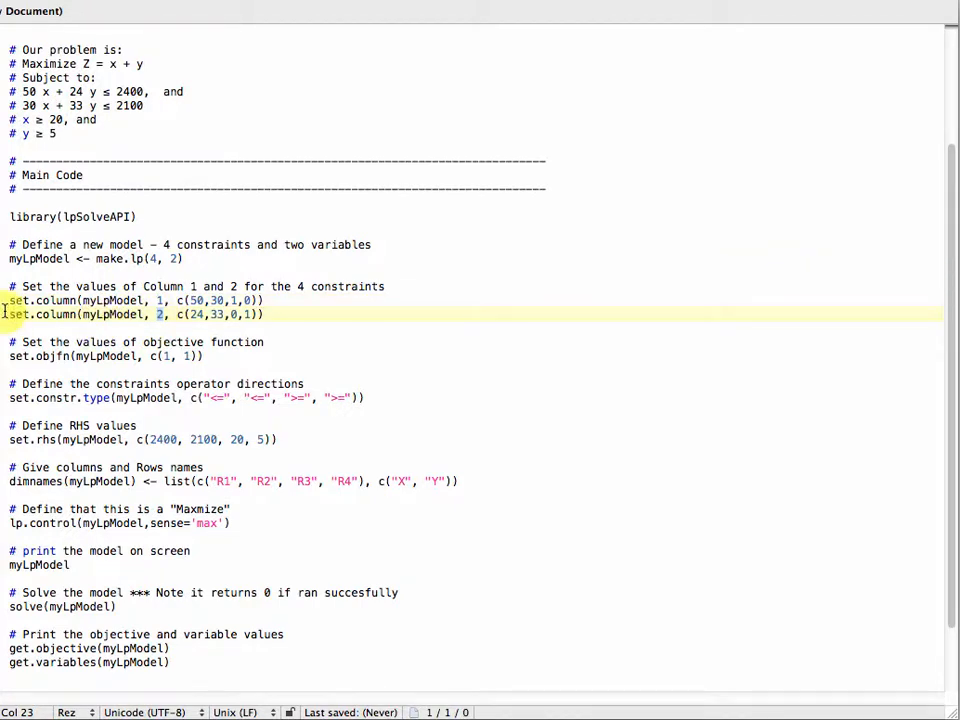
click(48, 314)
double_click(105, 314)
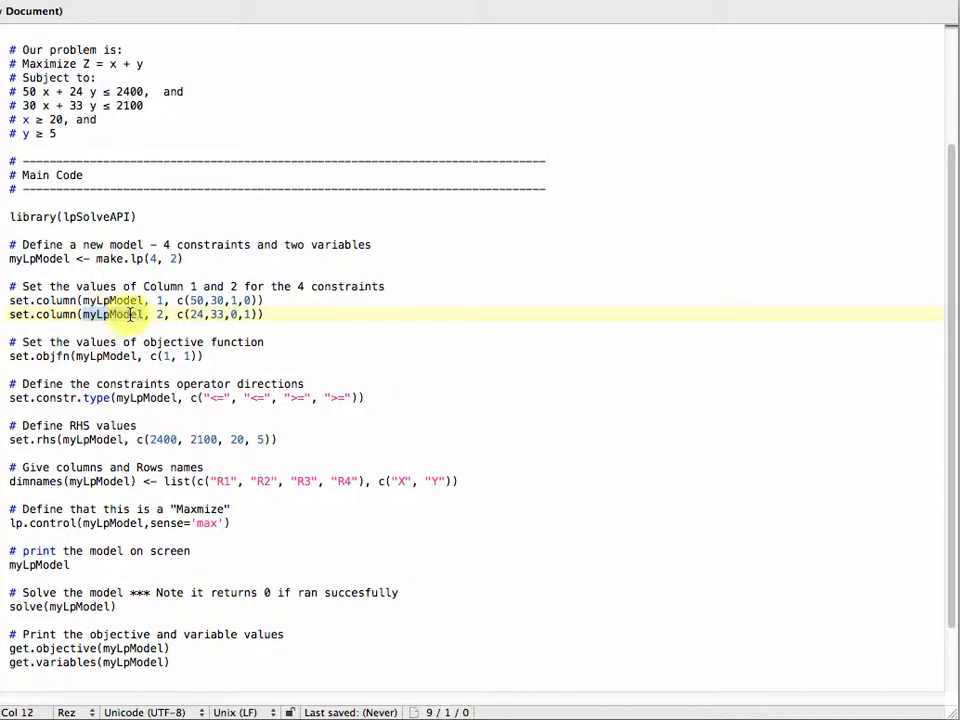
click(157, 314)
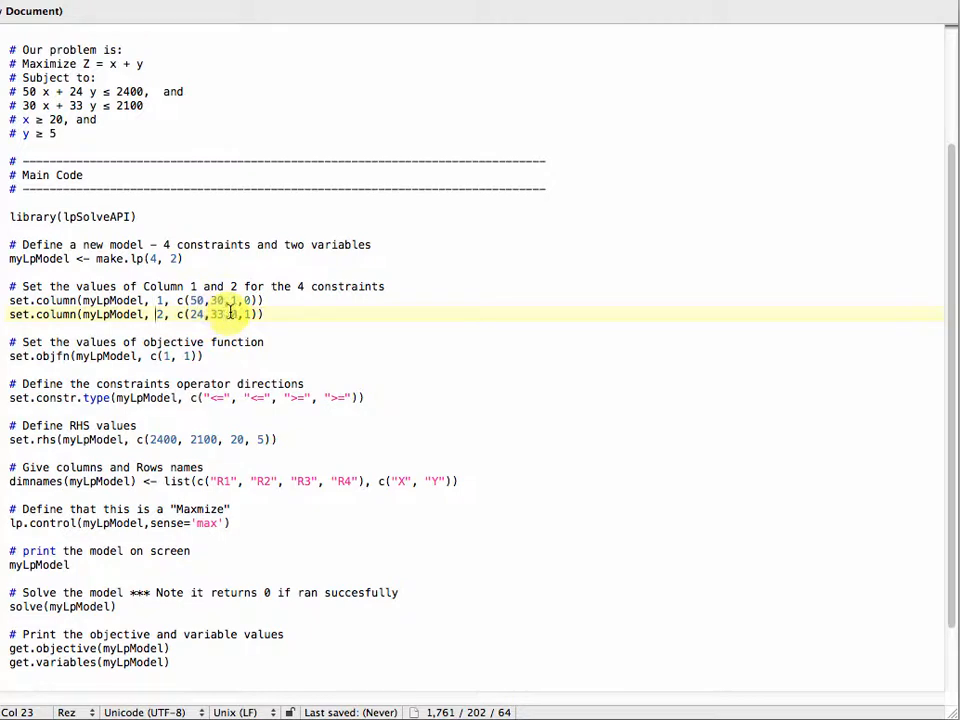
Step: Examine the set.objfn call, checking its model argument and objective coefficient vector
scroll(253, 315, down, 2)
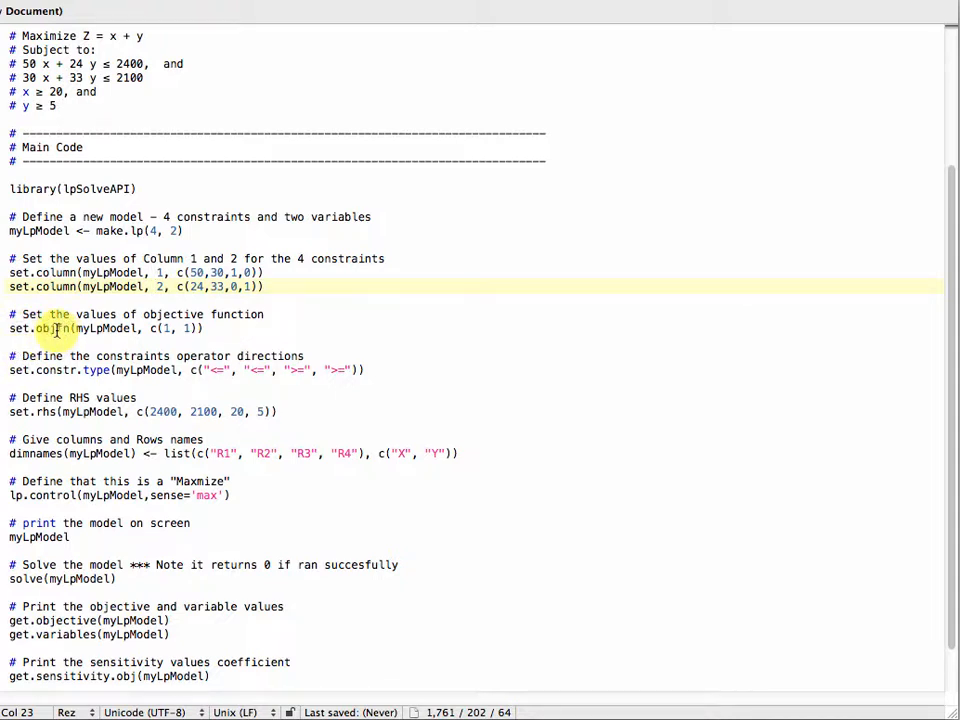
double_click(17, 328)
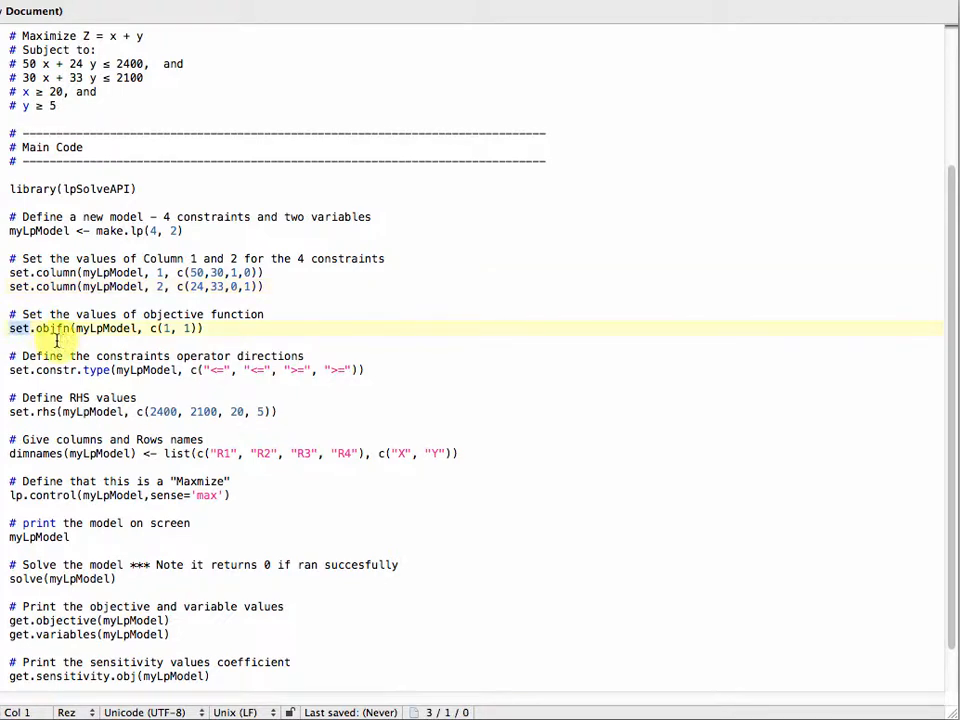
double_click(55, 328)
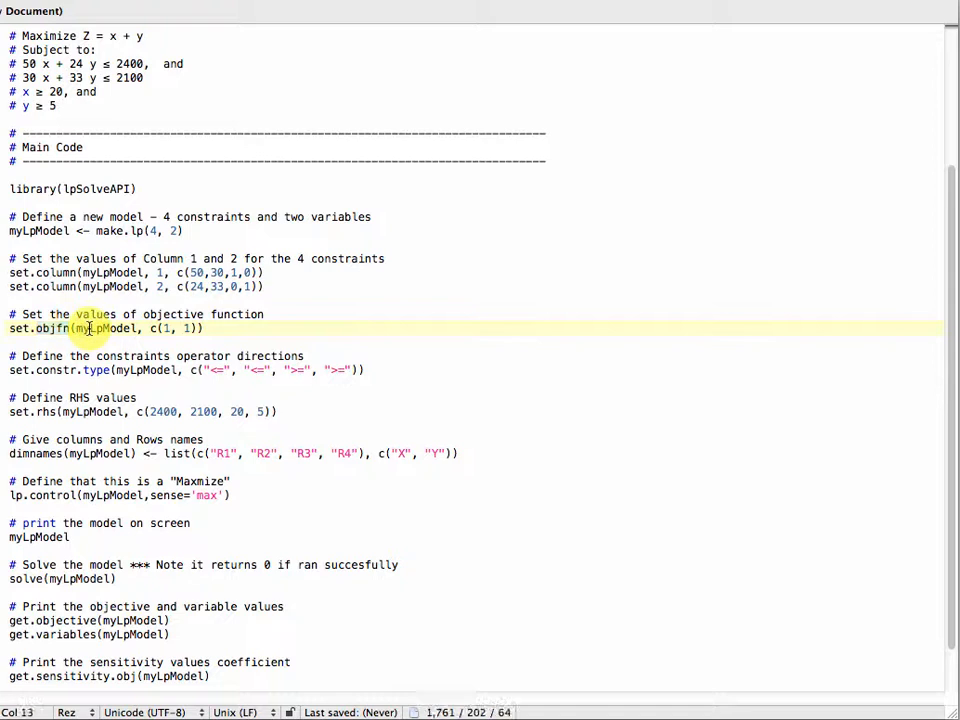
double_click(89, 328)
click(152, 330)
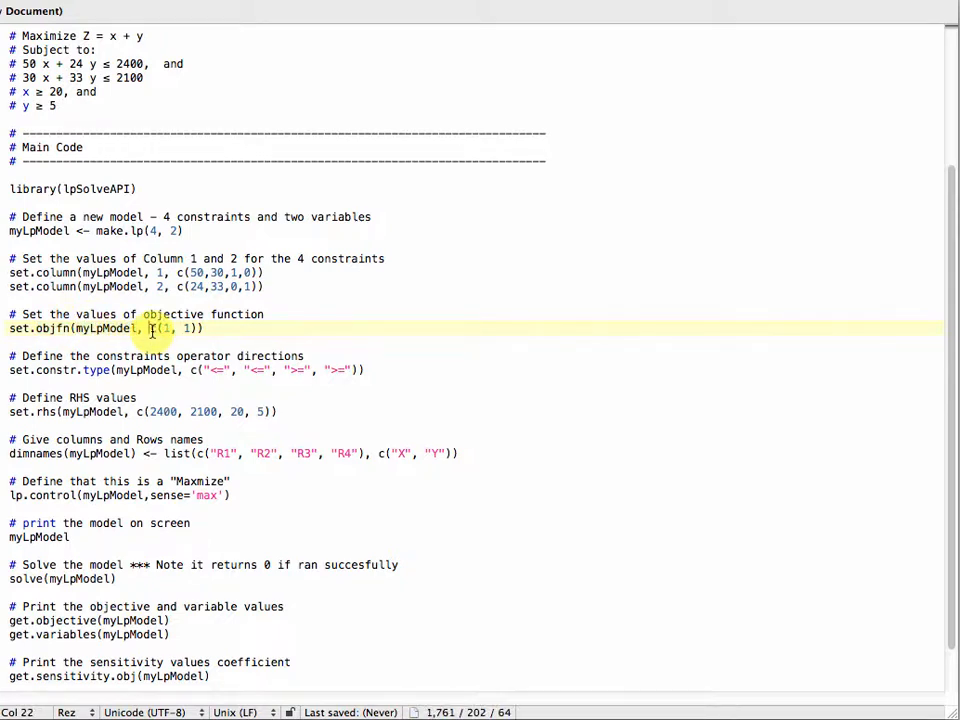
double_click(152, 330)
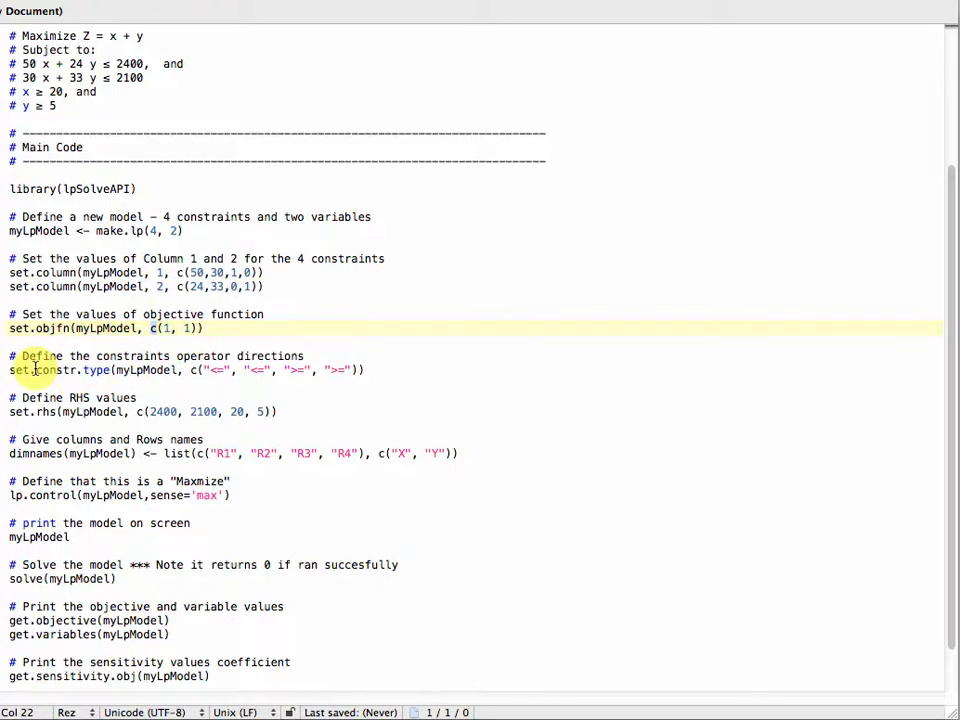
Step: Examine the set.constr.type call, checking its model argument and each of the four constraint operators
click(135, 370)
double_click(146, 370)
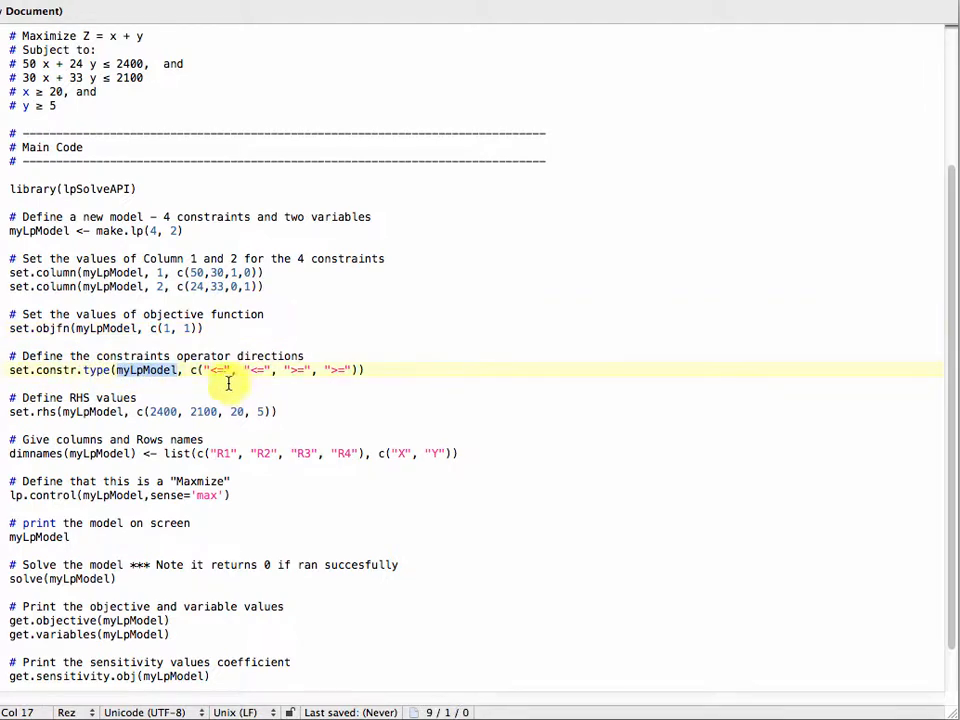
click(222, 382)
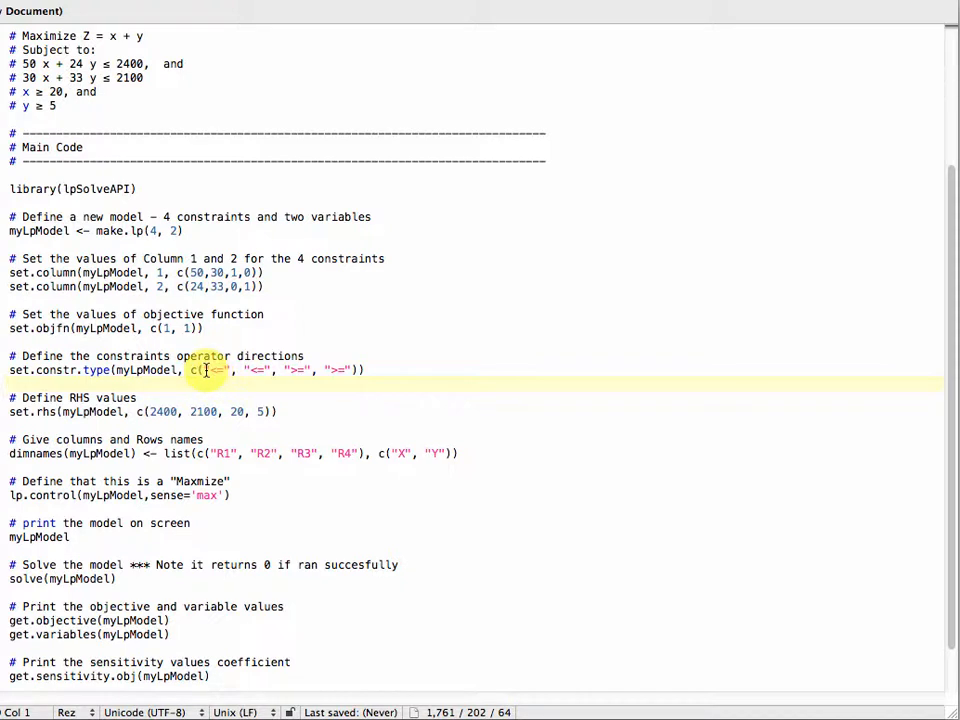
double_click(212, 370)
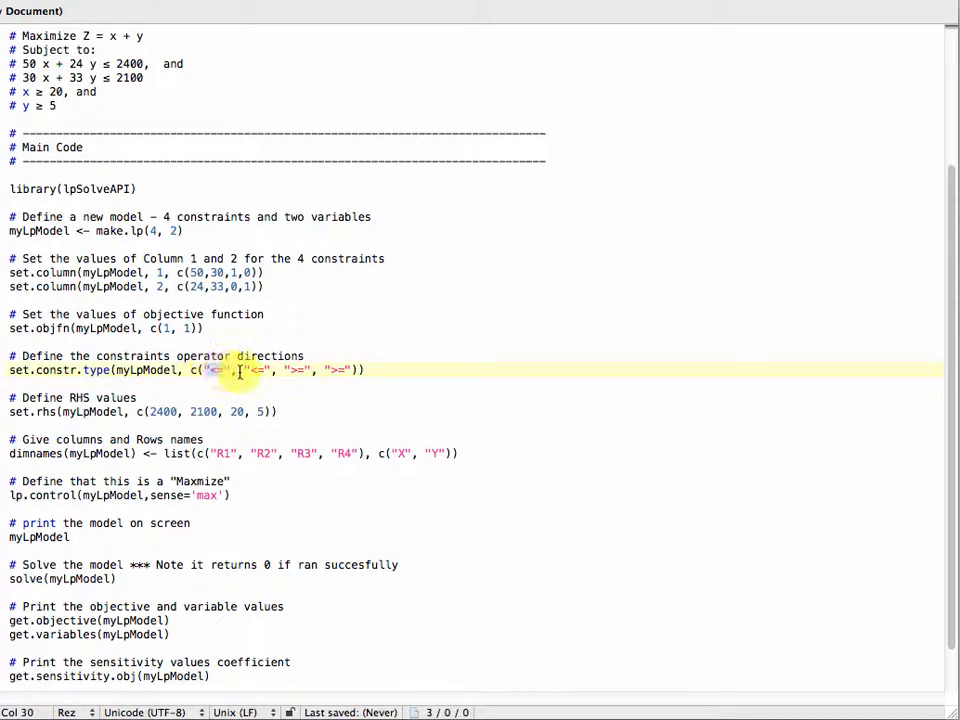
double_click(262, 370)
double_click(300, 370)
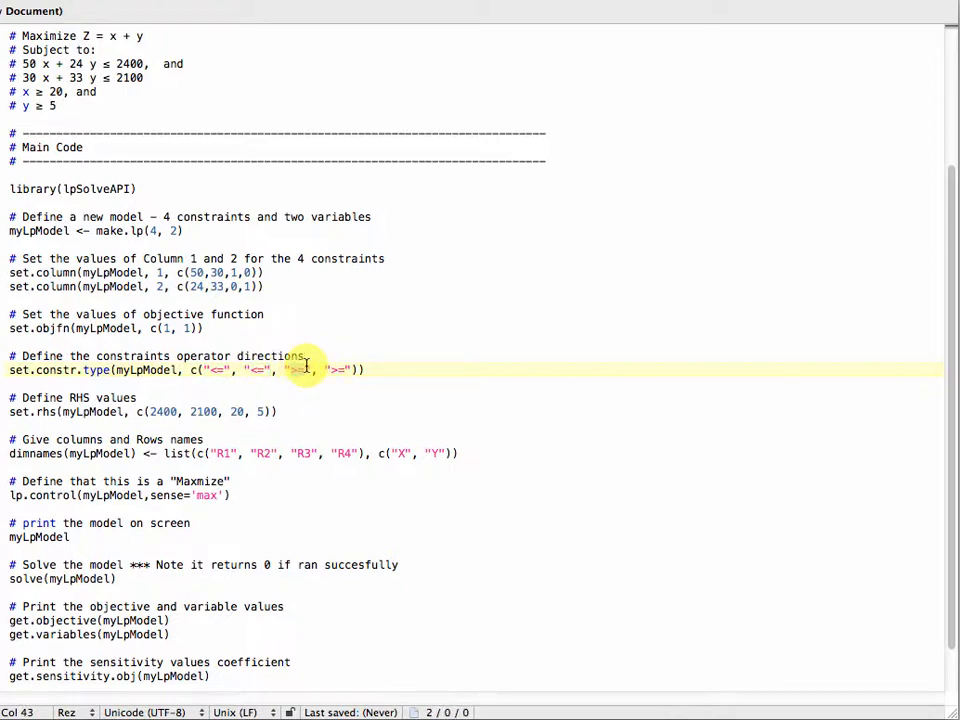
double_click(340, 370)
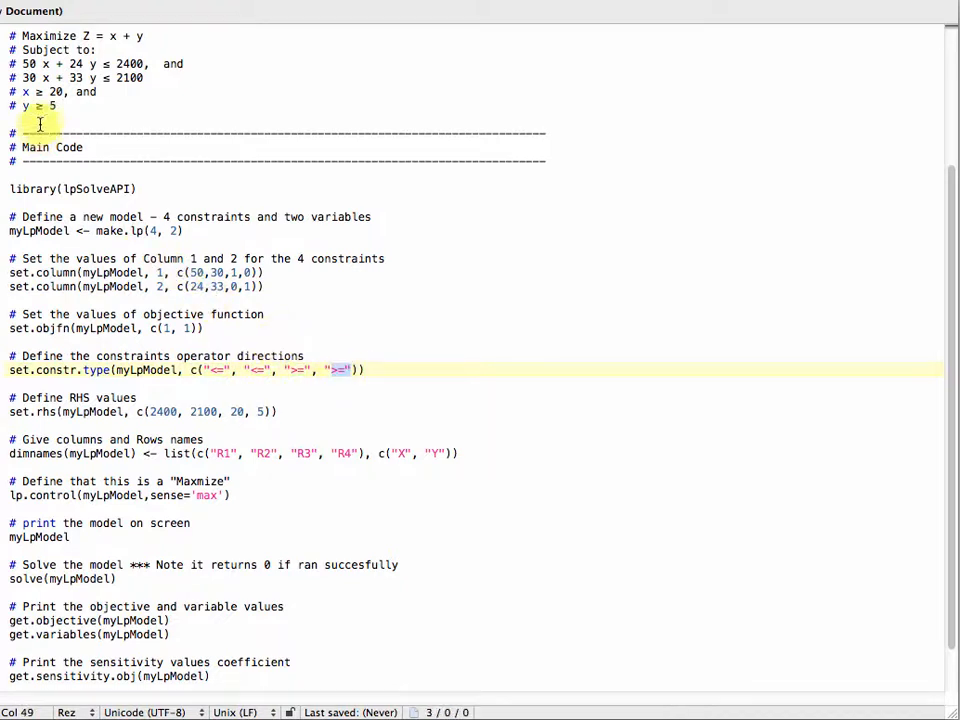
Step: Compare the operators with the inequality signs of the four constraints in the commented problem statement
click(103, 63)
click(104, 77)
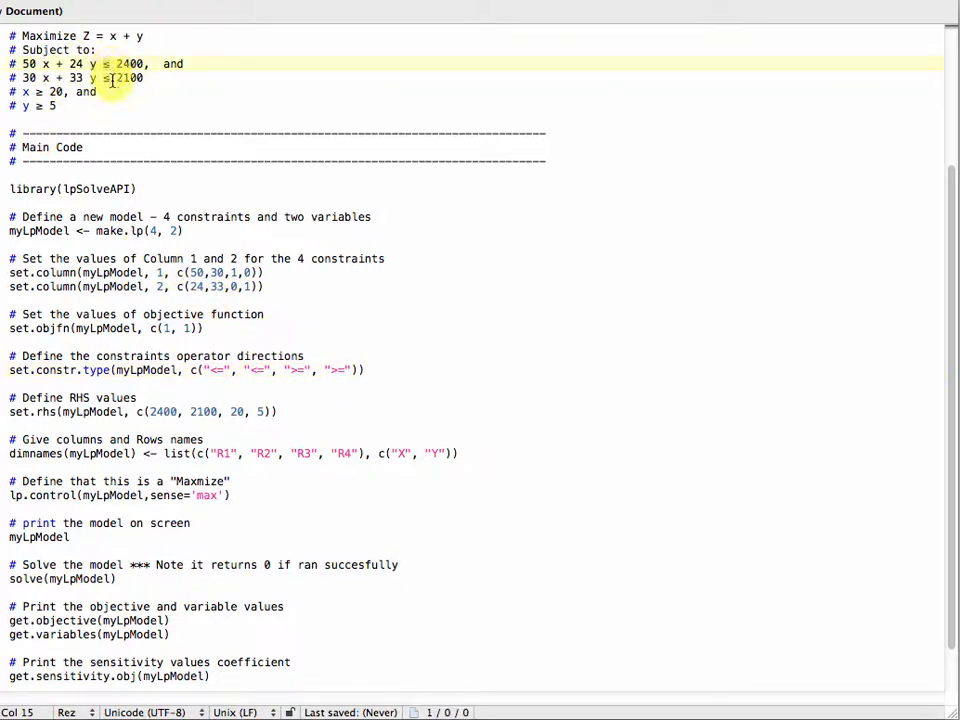
click(37, 91)
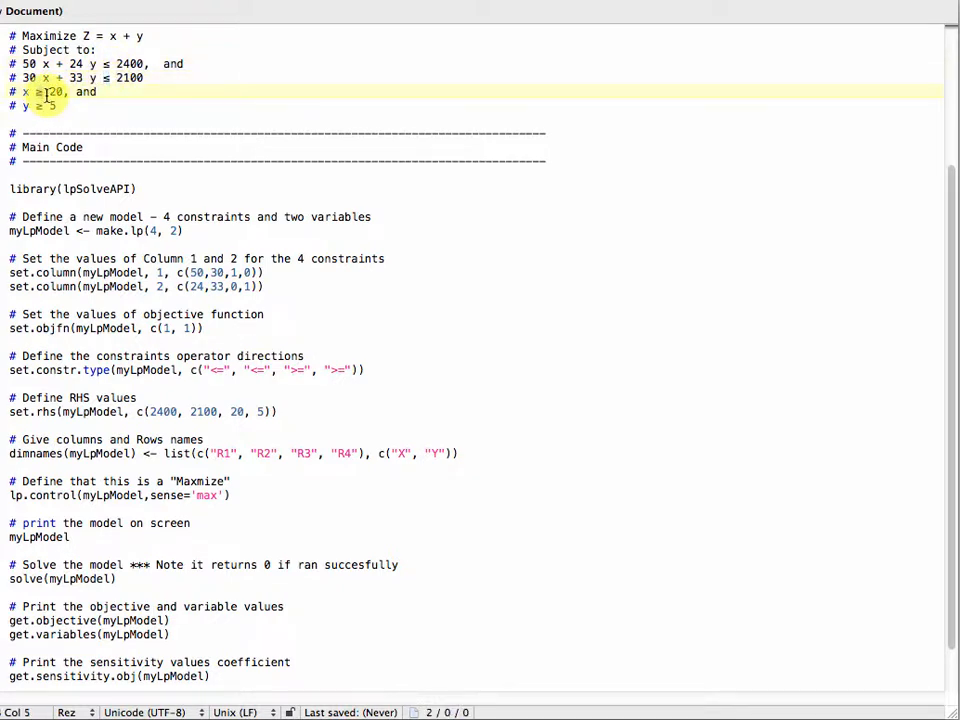
click(38, 105)
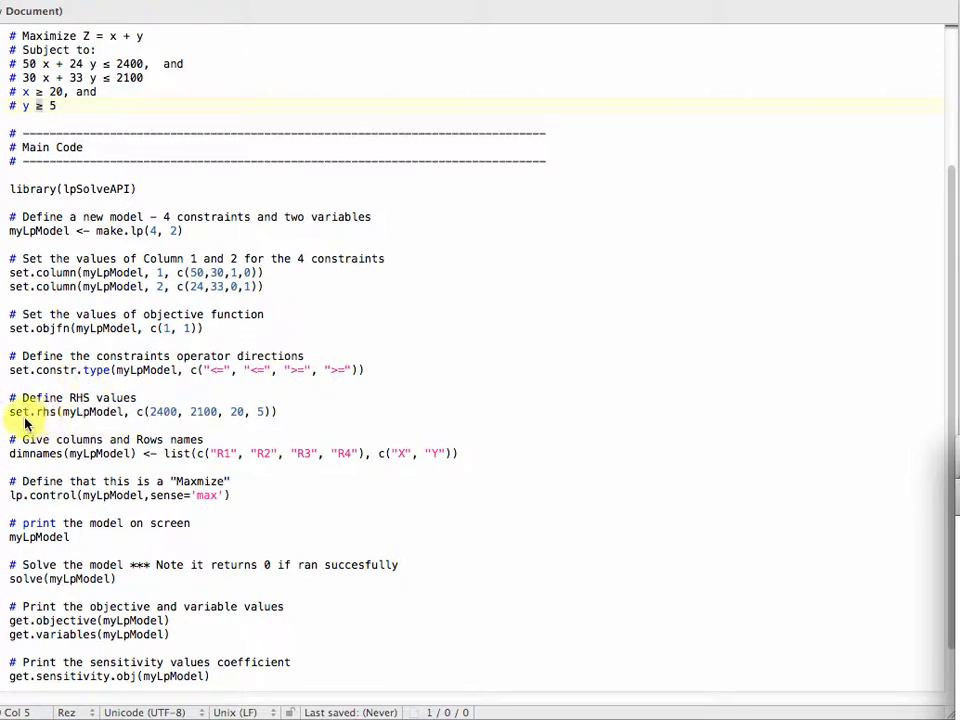
Step: Examine the set.rhs call, checking its model argument and each of the four right-hand-side values
click(75, 413)
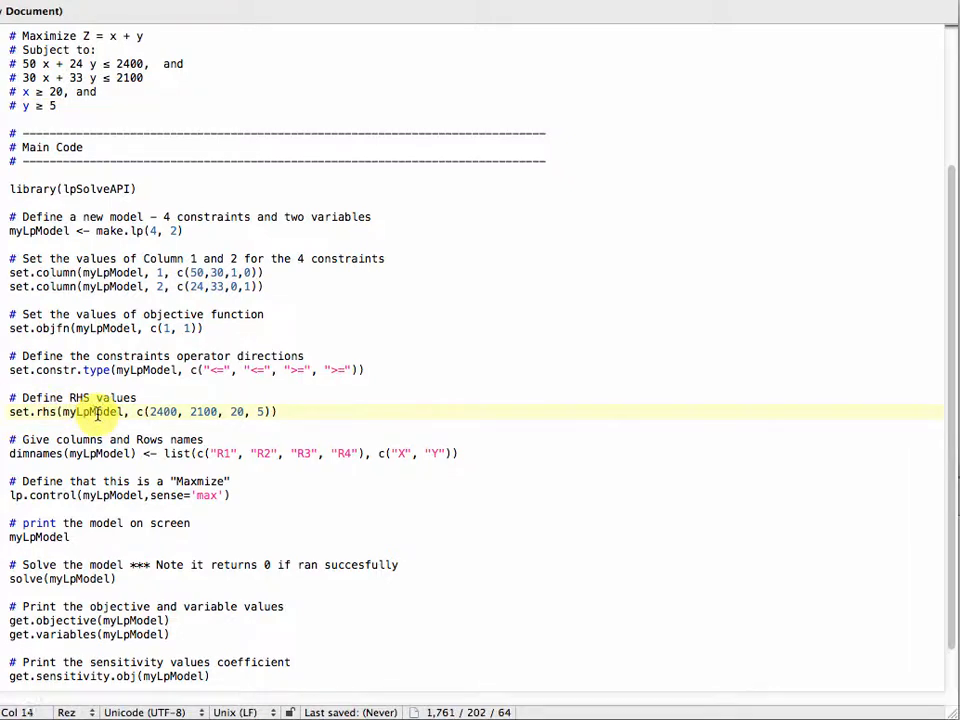
double_click(90, 412)
click(141, 412)
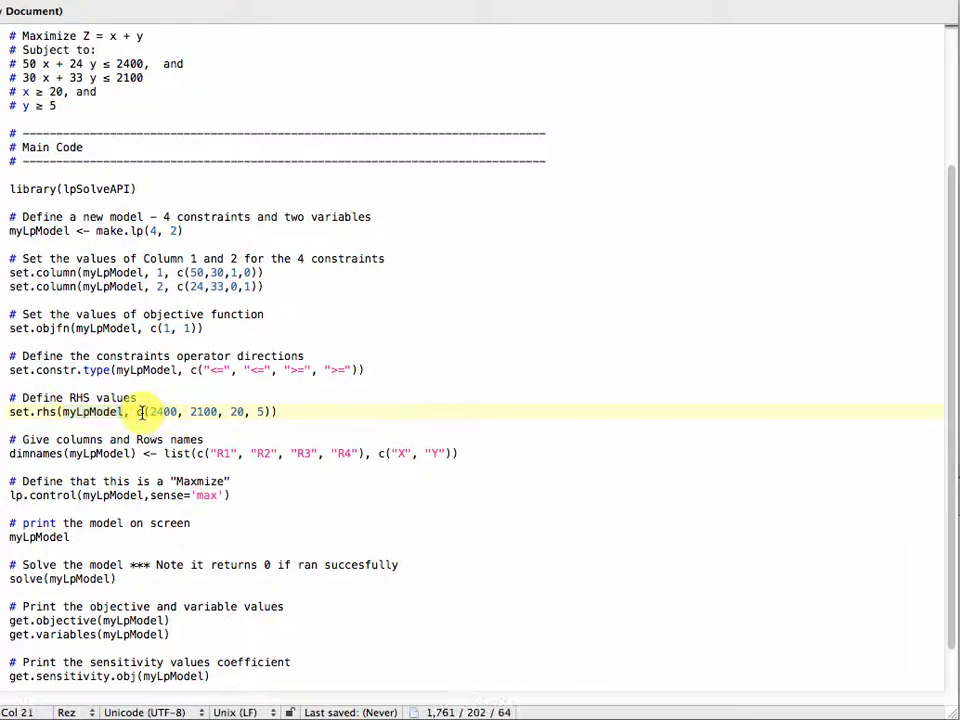
double_click(156, 411)
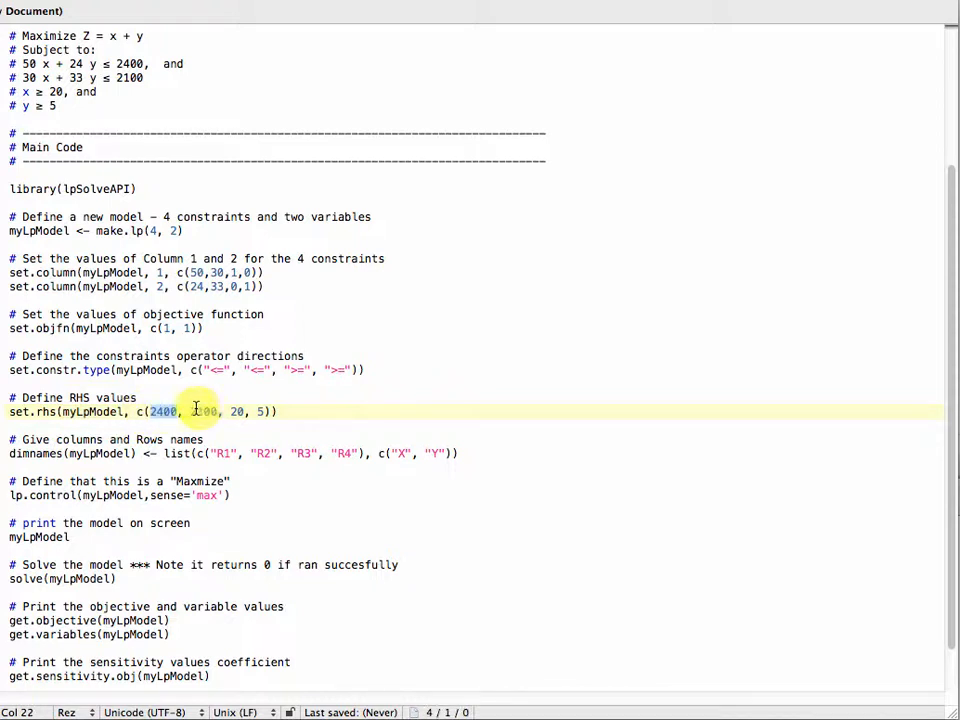
double_click(196, 410)
click(244, 411)
click(262, 412)
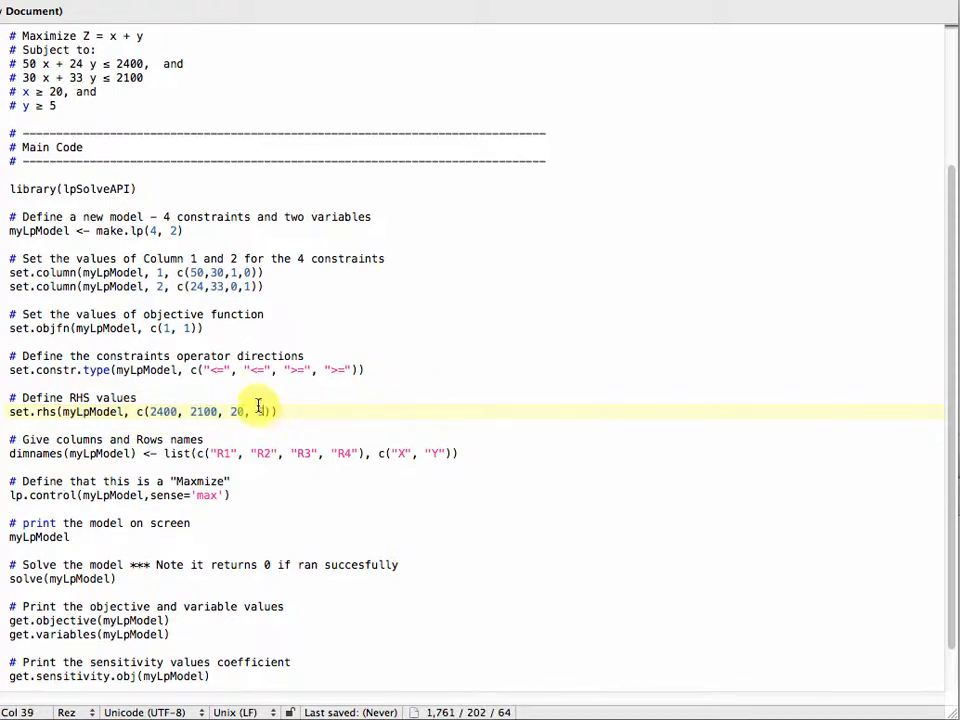
Step: Compare the right-hand-side values with the limits of the four constraints in the commented problem statement
double_click(128, 63)
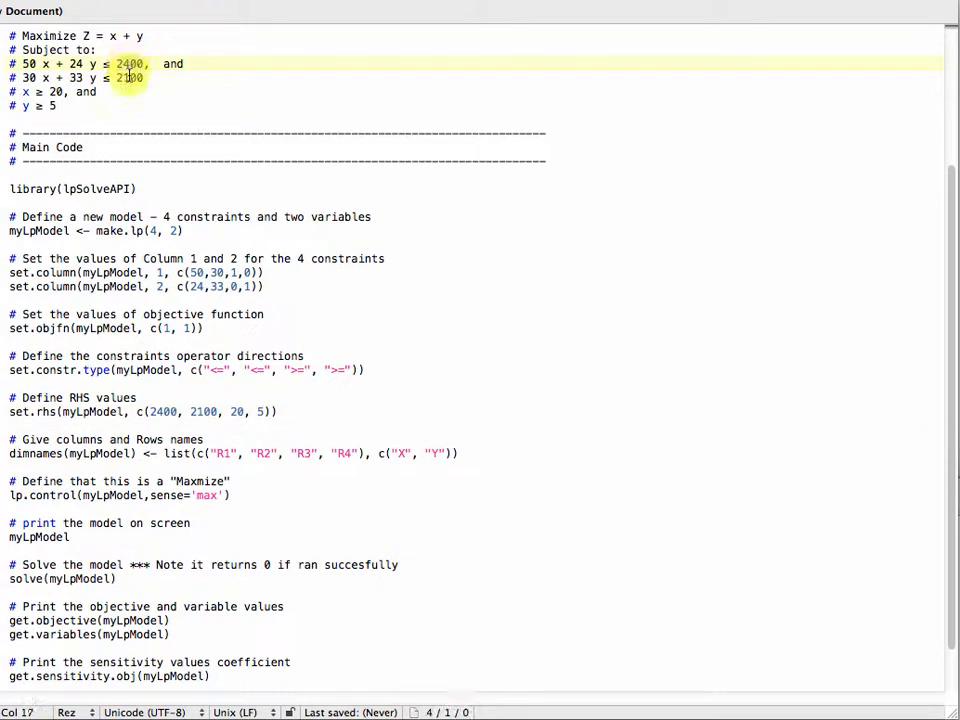
double_click(129, 77)
double_click(56, 91)
click(58, 107)
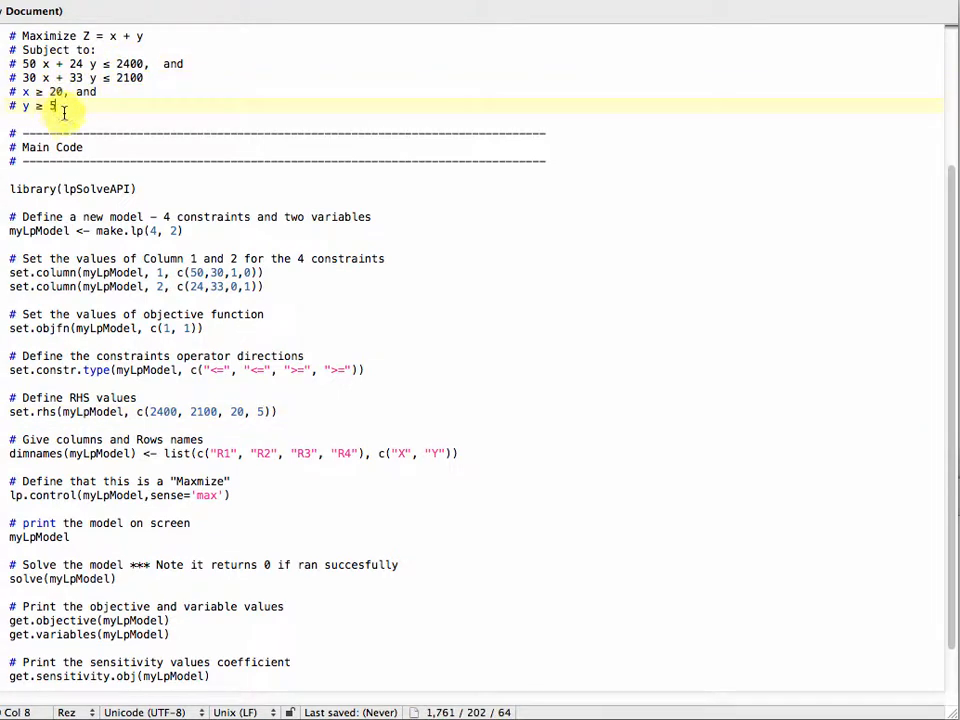
Step: Examine the dimnames assignment, checking its model argument, the four row names and the two column names
scroll(74, 463, down, 2)
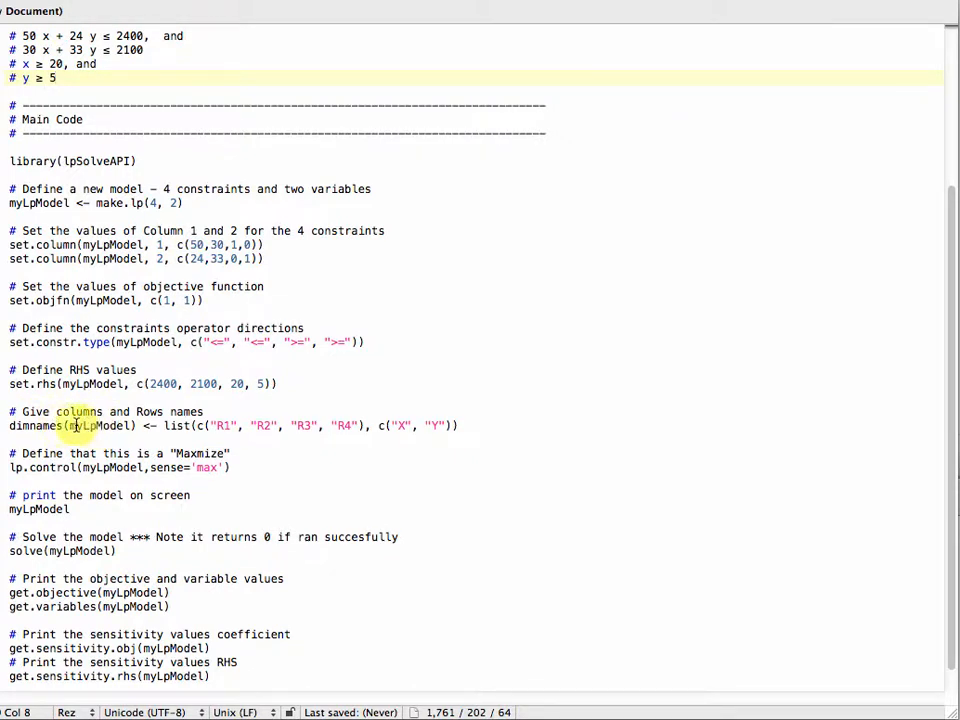
double_click(12, 425)
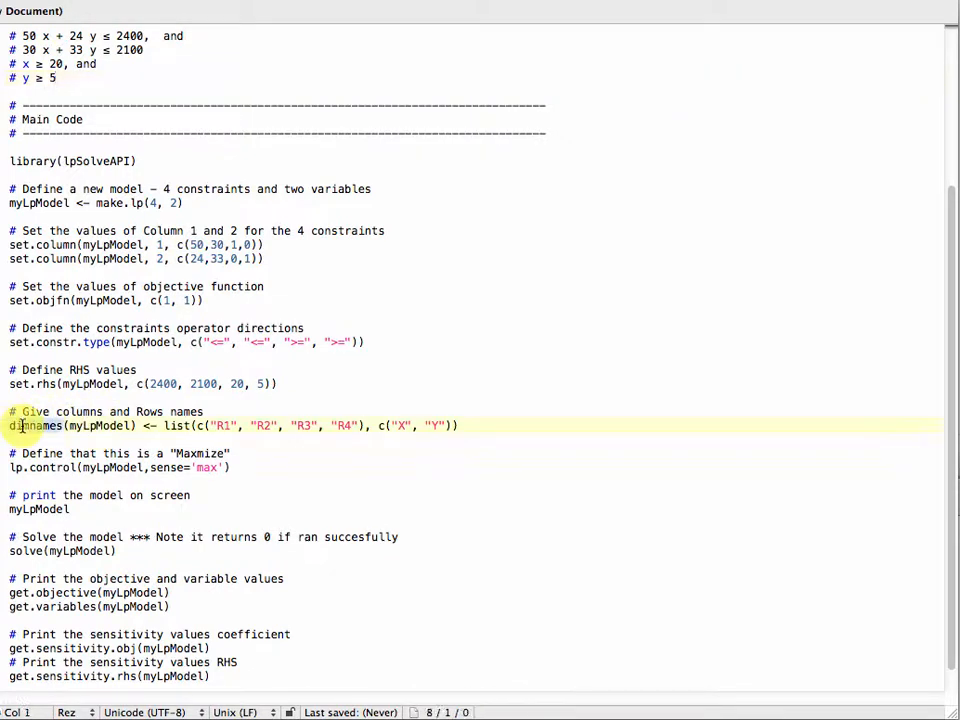
double_click(72, 425)
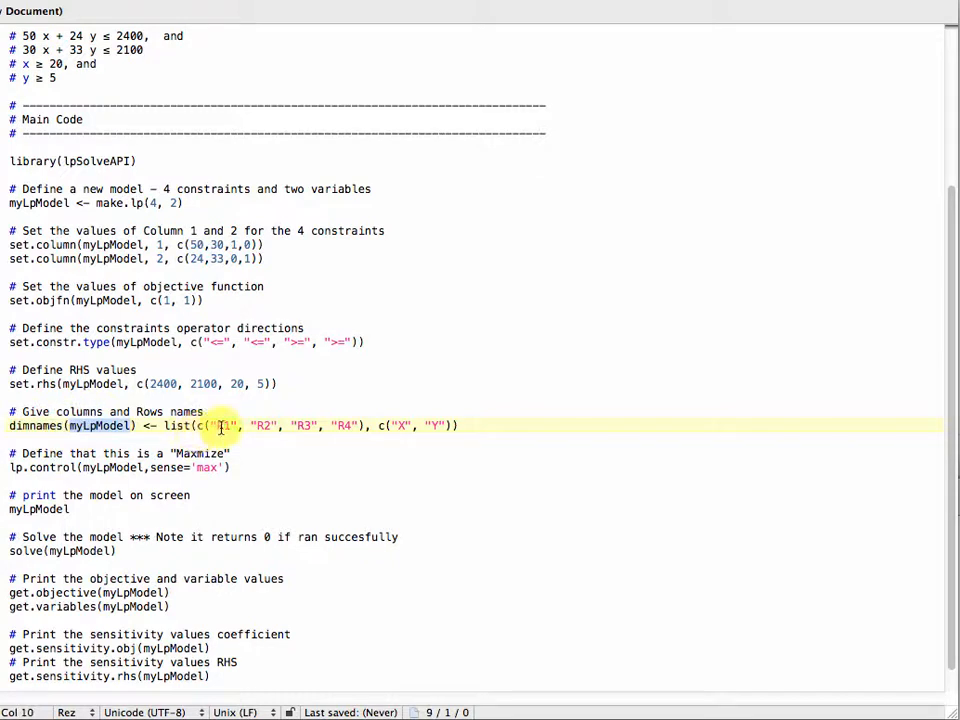
click(228, 425)
double_click(262, 425)
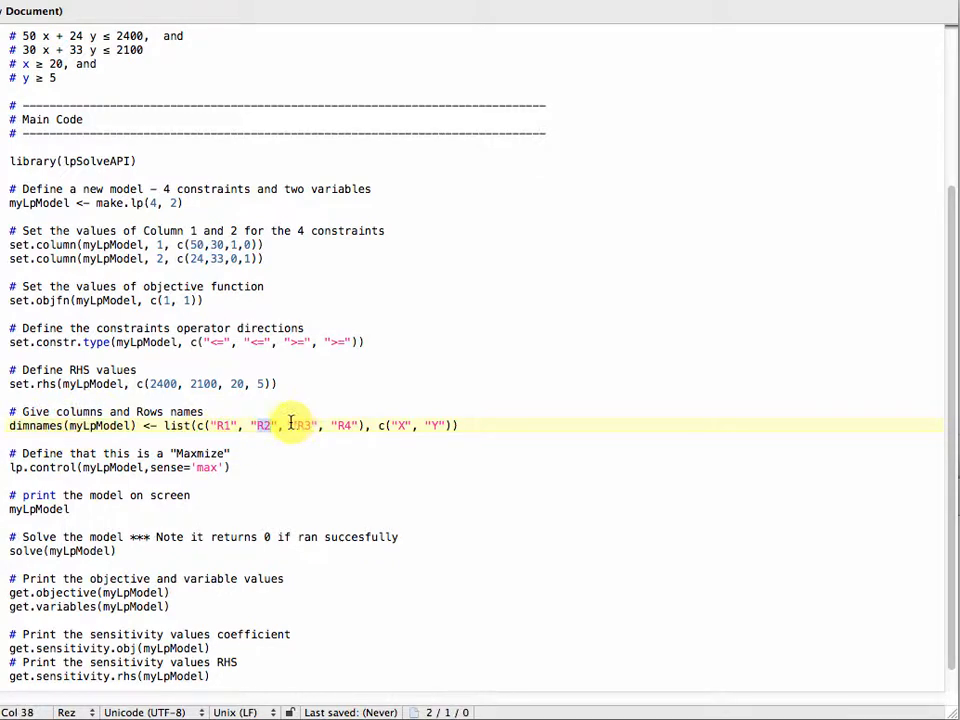
click(293, 425)
double_click(304, 425)
double_click(345, 425)
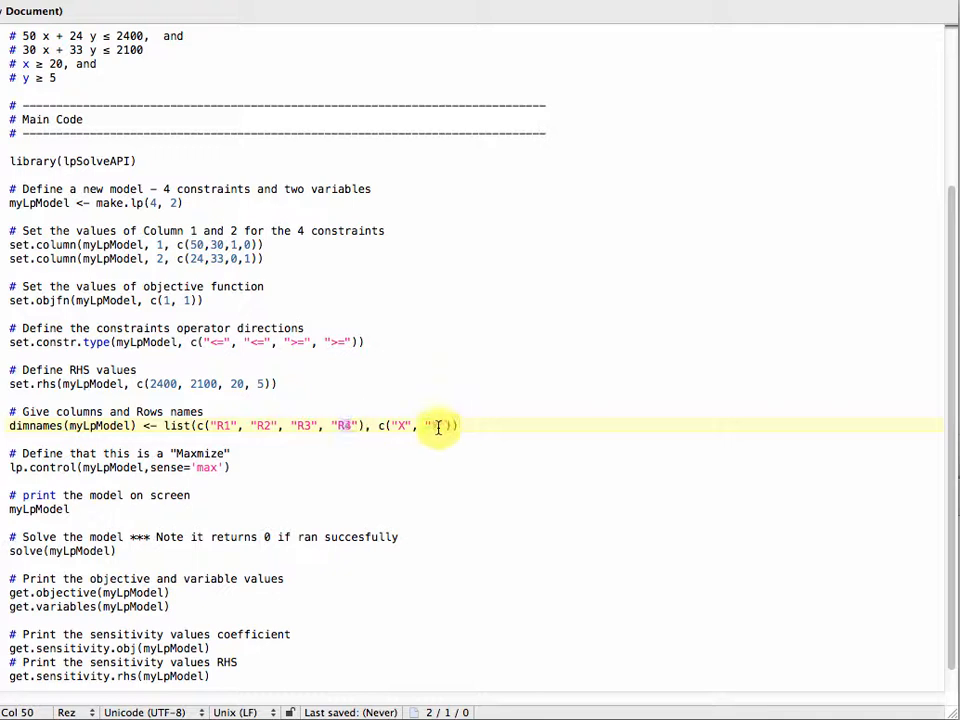
click(399, 422)
click(437, 427)
Step: Examine the lp.control call, checking its model argument and the sense option
scroll(58, 488, down, 1)
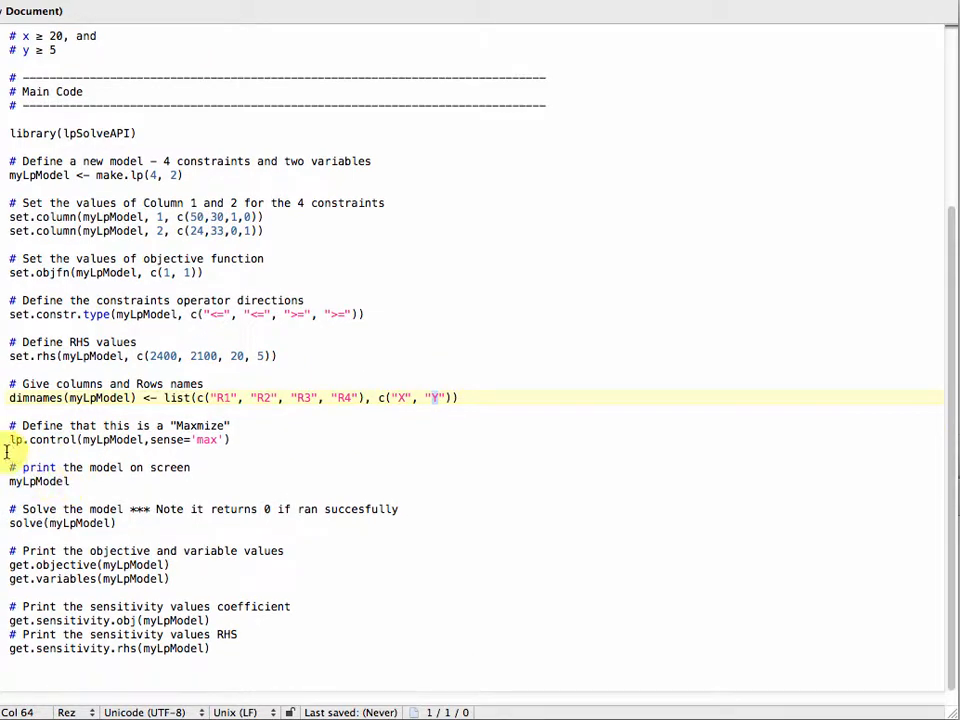
click(50, 440)
triple_click(72, 440)
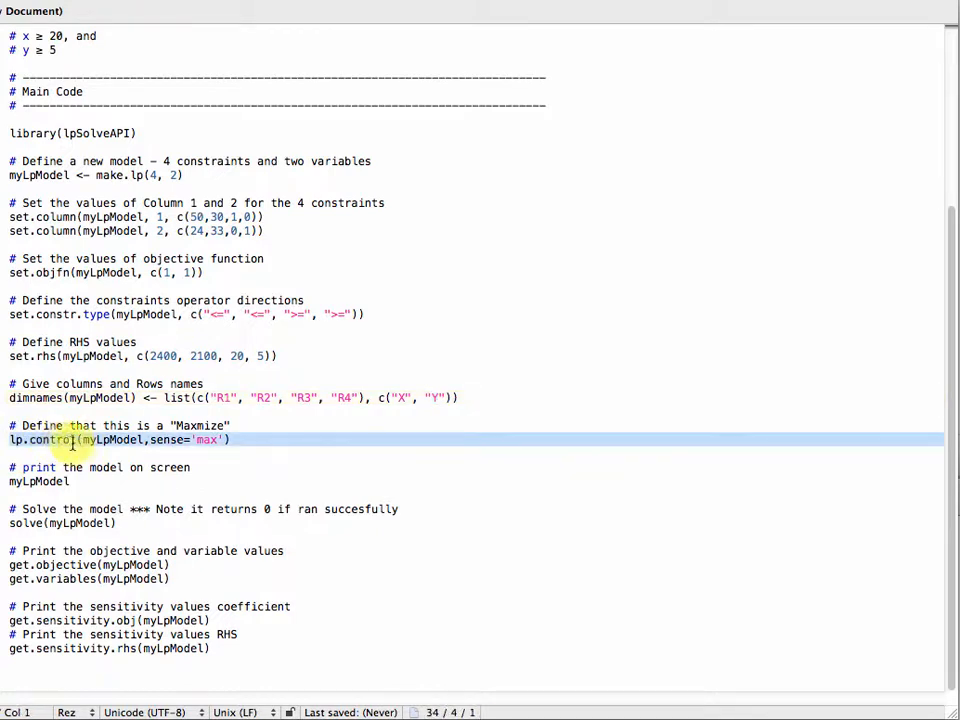
double_click(105, 440)
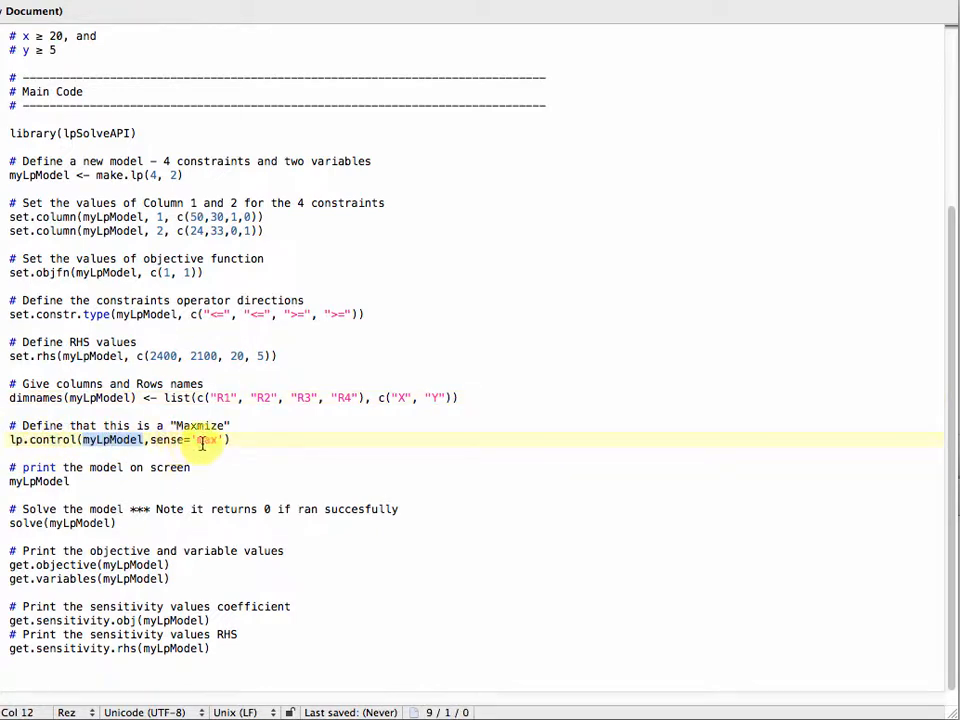
double_click(203, 440)
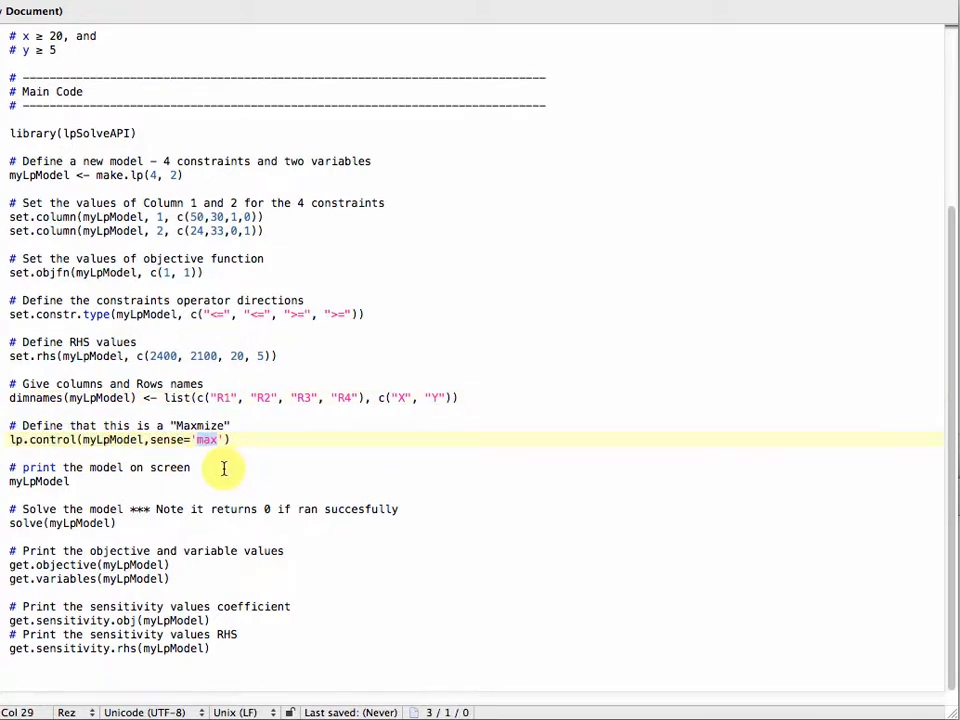
Step: Run the Main Code from its beginning through the line that prints myLpModel in the R console
double_click(15, 478)
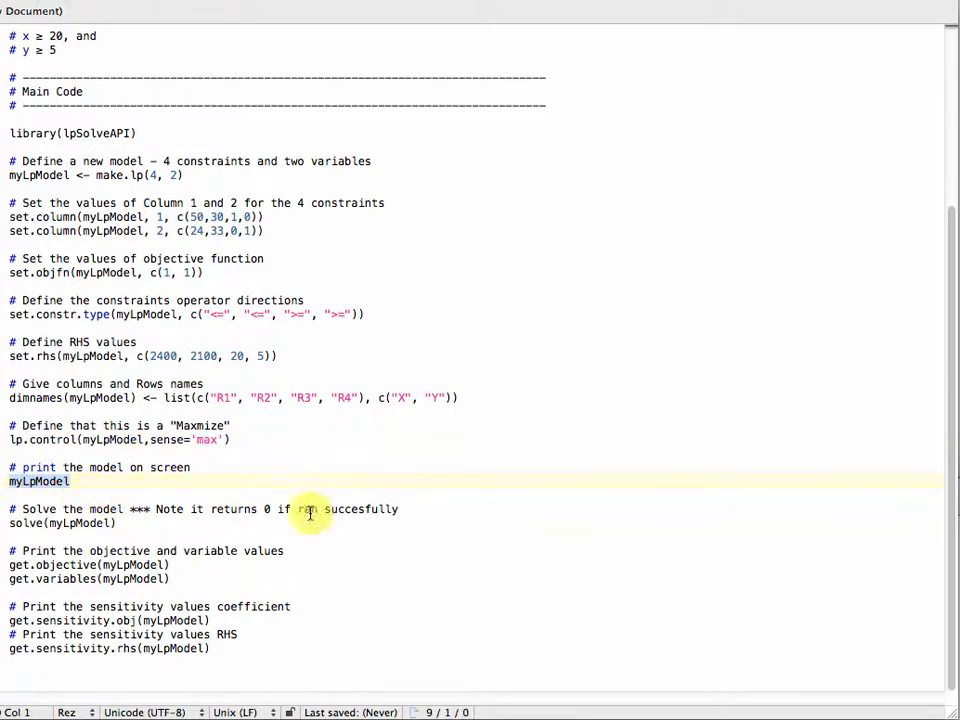
click(190, 490)
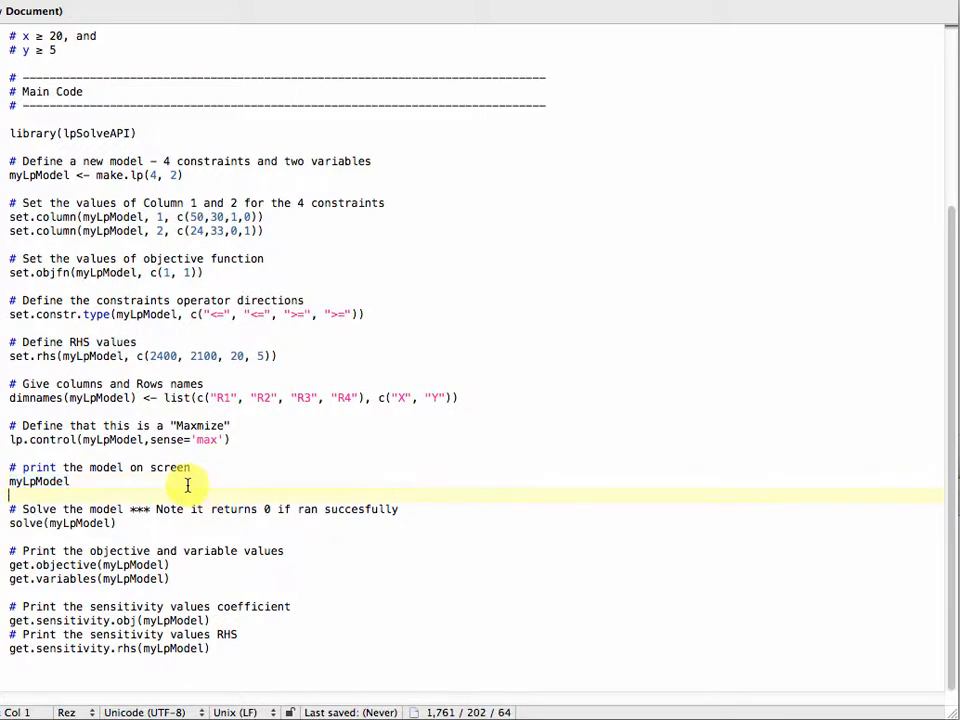
click(62, 482)
drag(62, 482, 12, 105)
key(super+Return)
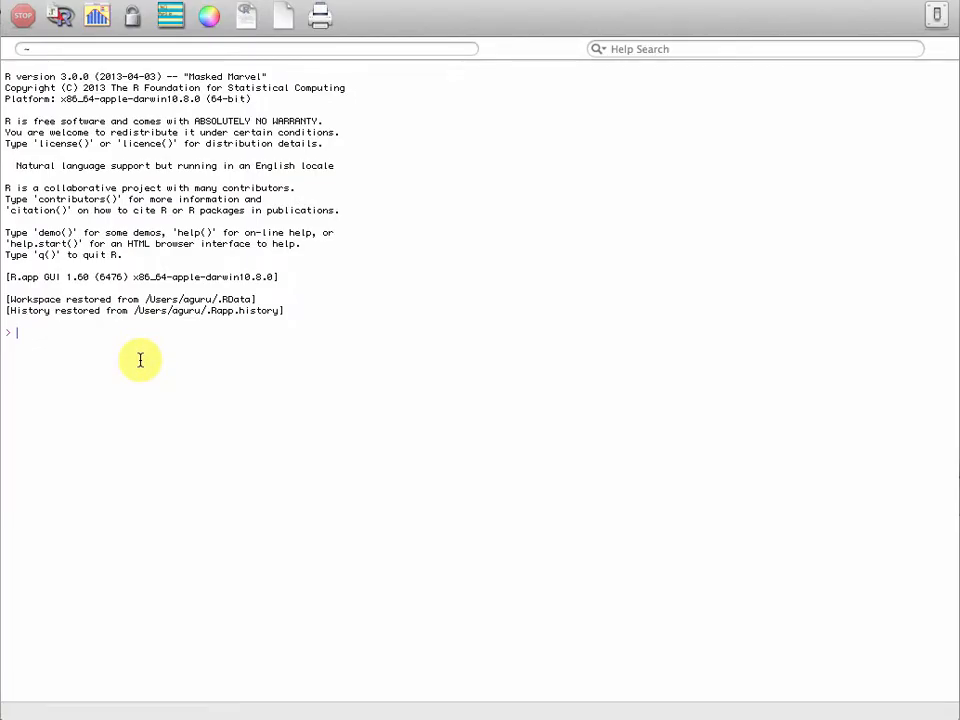
Step: Examine the printed model in the R console, checking the constraint rows R1 to R4 and the Maximize row
drag(34, 572, 243, 684)
click(56, 585)
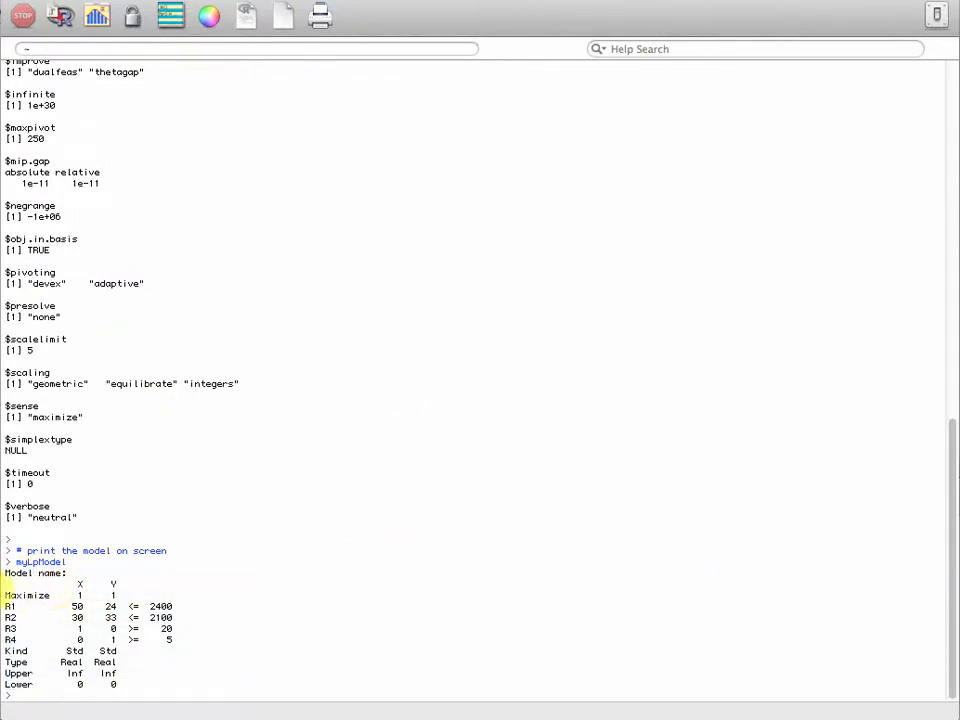
drag(8, 604, 5, 651)
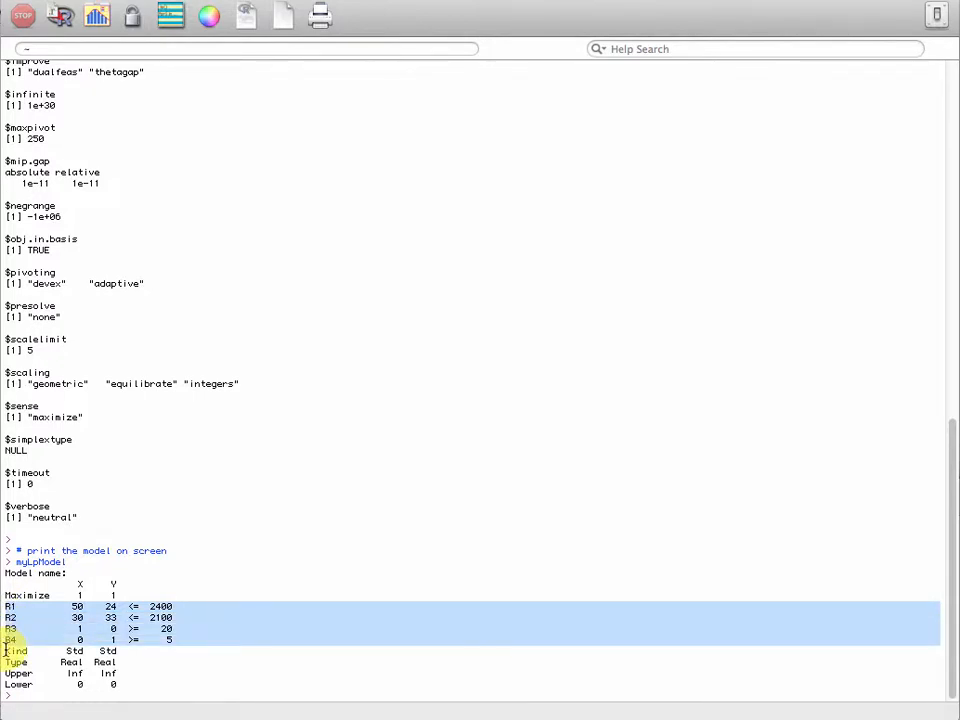
double_click(27, 595)
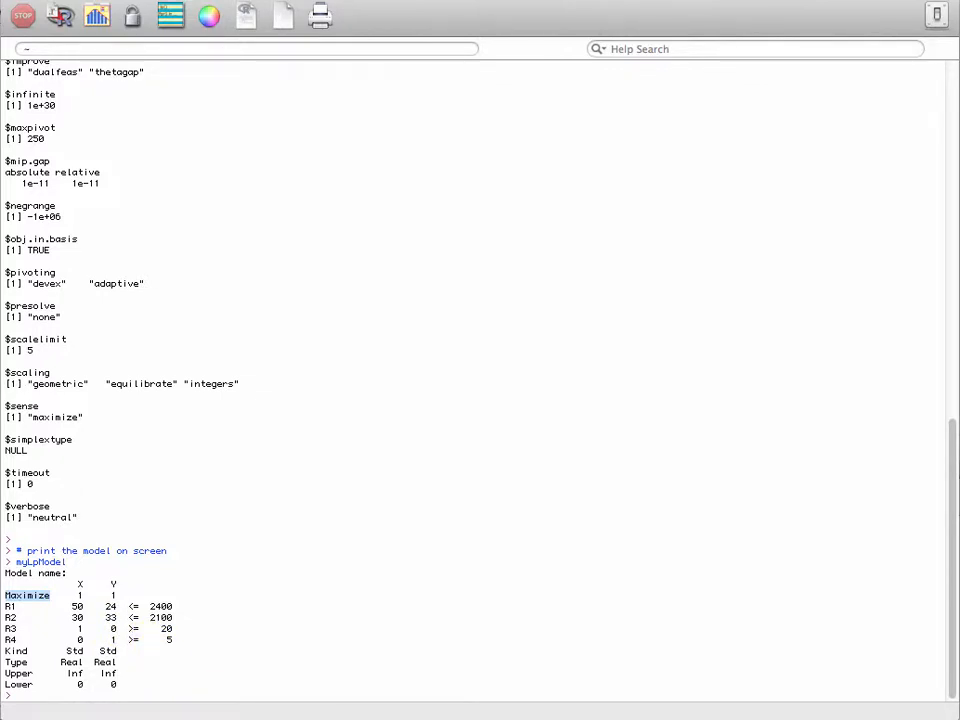
Step: Copy the solve(myLpModel) line from the script in the text editor and run it in the R console
key(super+Tab)
click(302, 588)
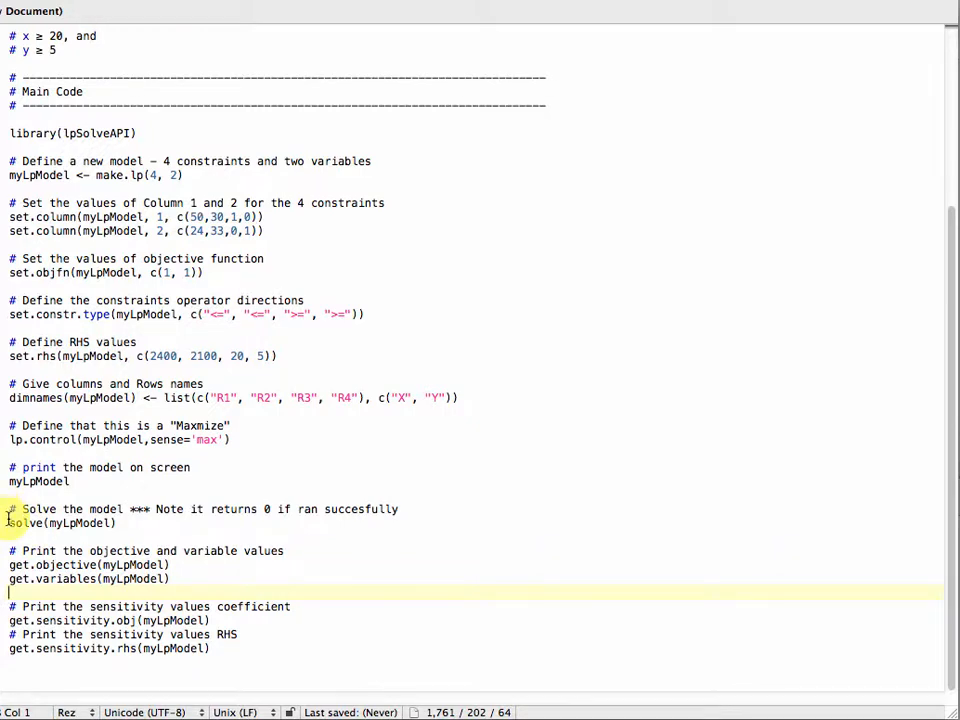
drag(8, 525, 9, 538)
key(super+c)
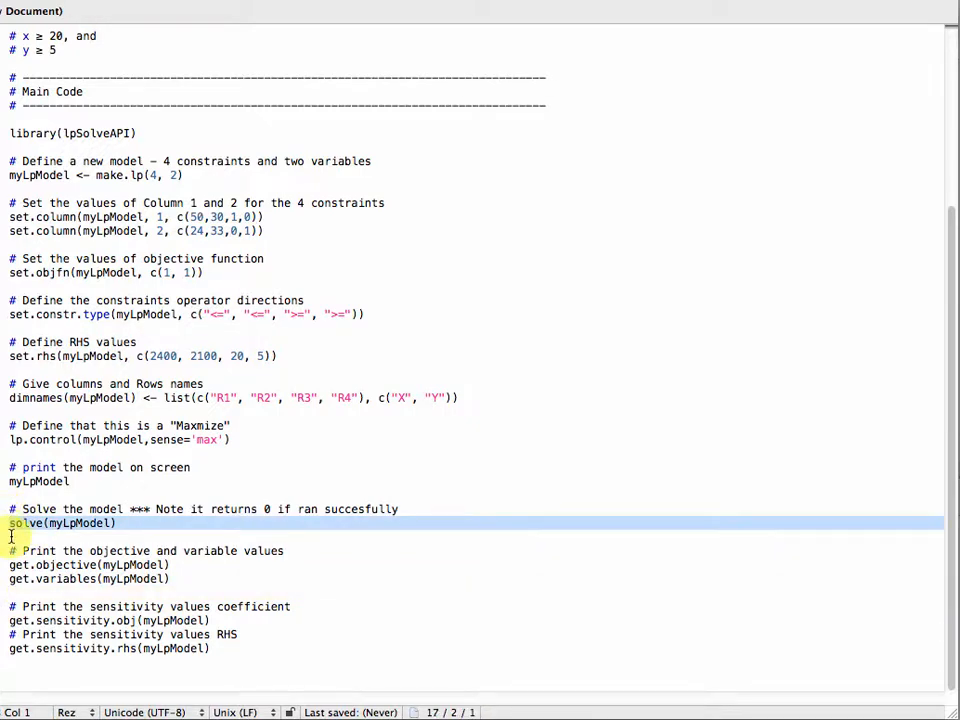
click(310, 718)
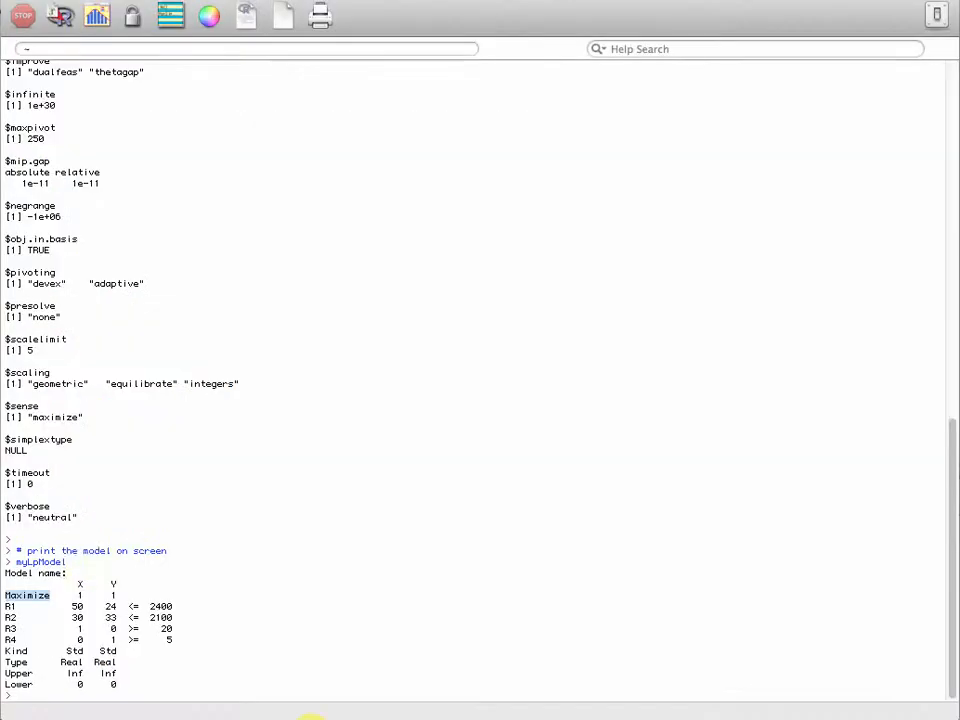
scroll(149, 670, up, 2)
scroll(155, 674, down, 2)
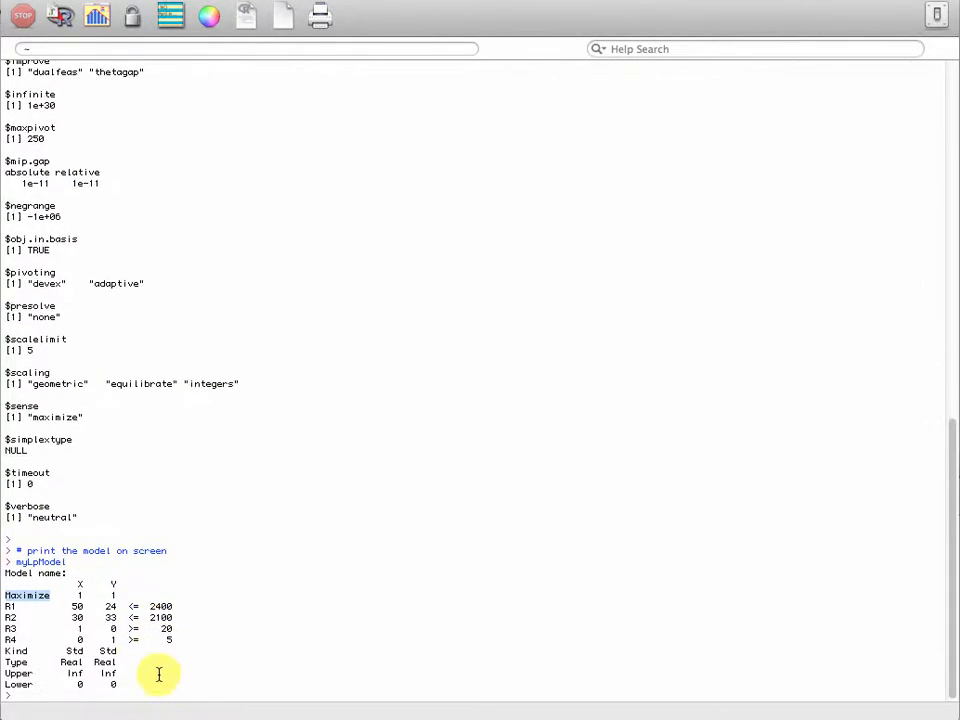
click(182, 683)
scroll(181, 676, down, 1)
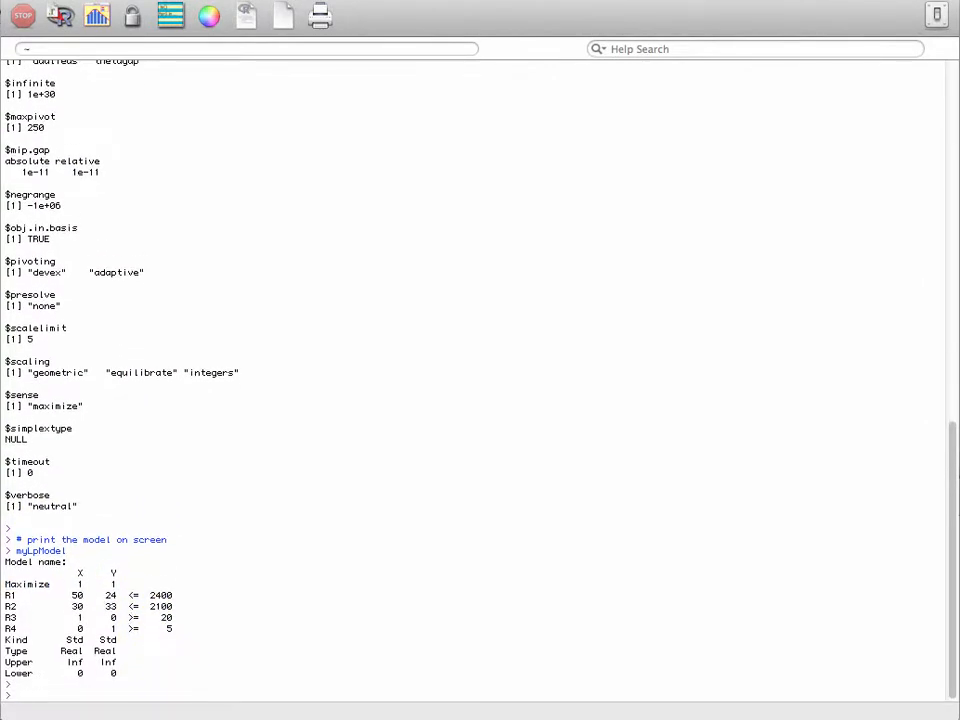
key(super+v)
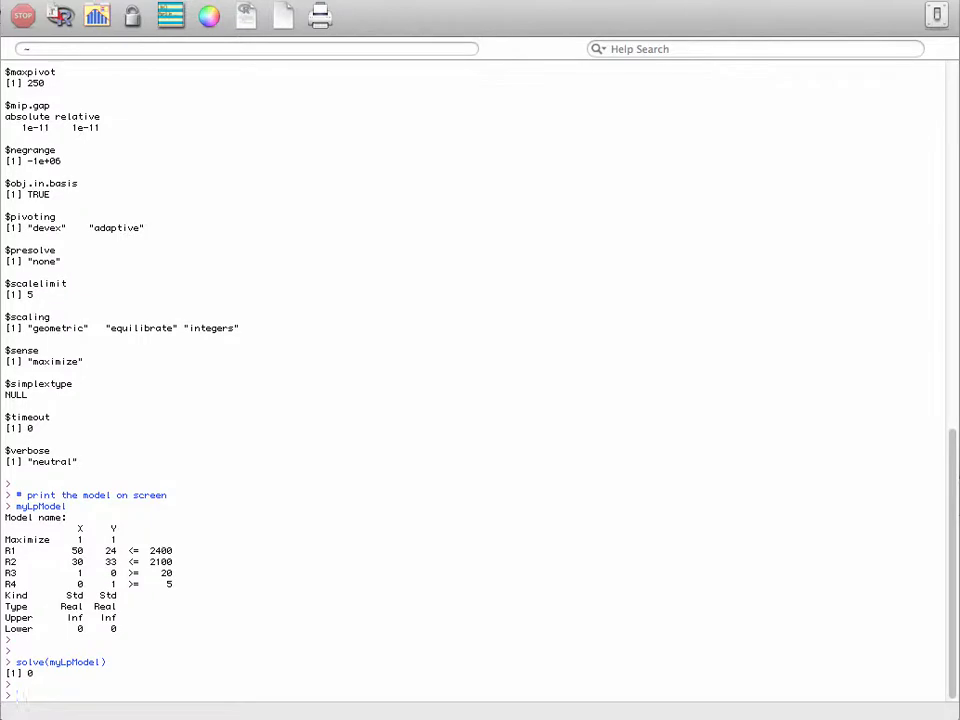
Step: Copy the get.objective(myLpModel) line from the script in the text editor and run it in the R console
drag(23, 675, 40, 676)
key(super+grave)
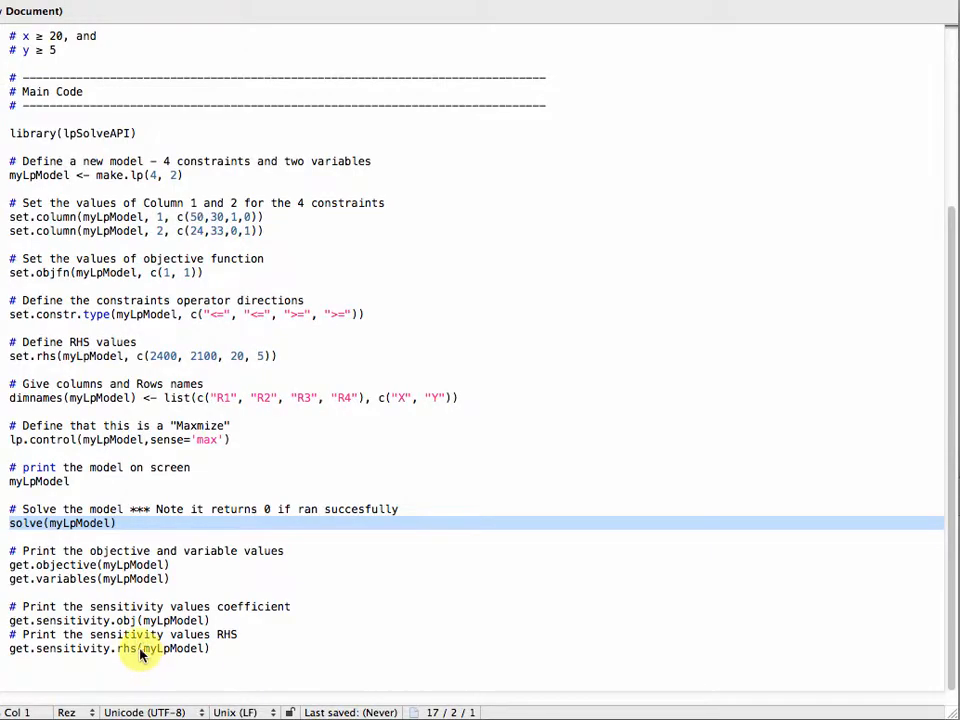
click(12, 576)
triple_click(12, 566)
key(super+c)
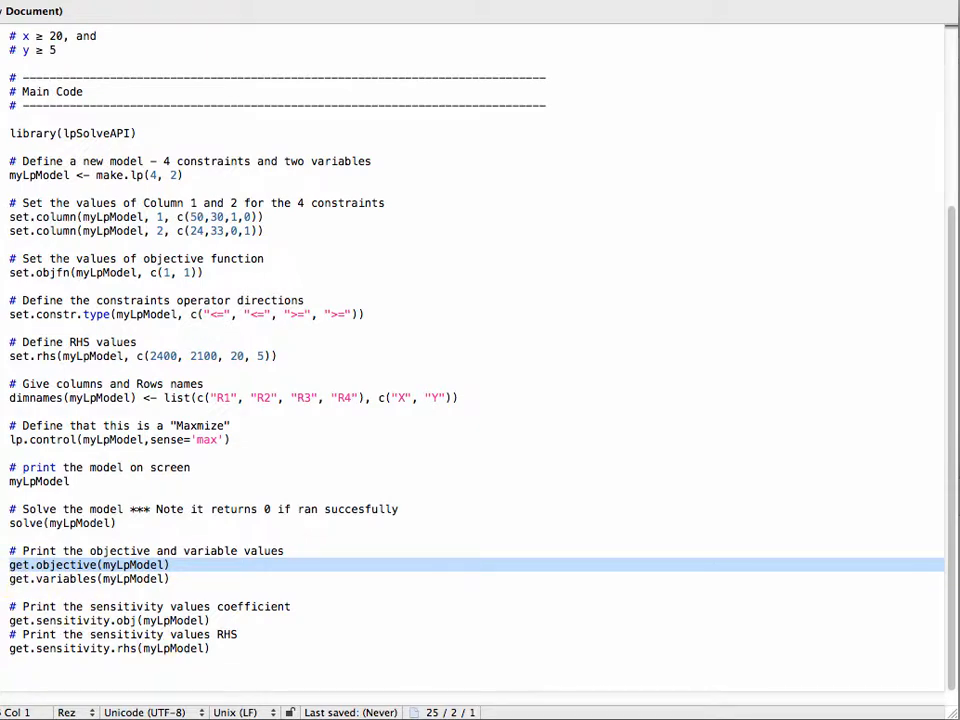
key(super+grave)
drag(208, 671, 212, 686)
click(176, 688)
key(super+v)
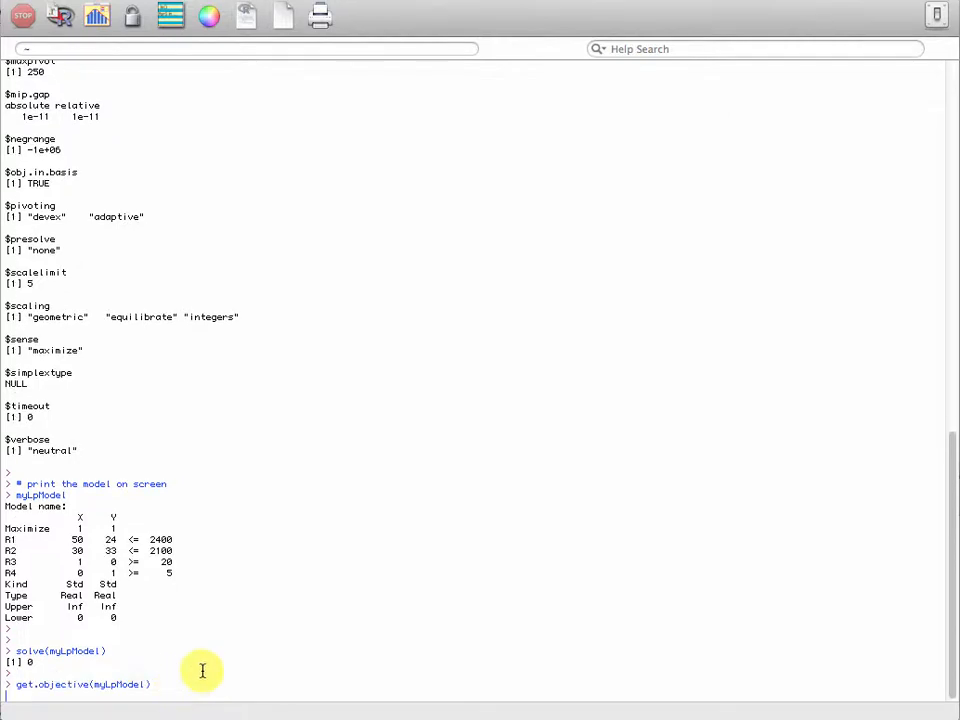
key(Return)
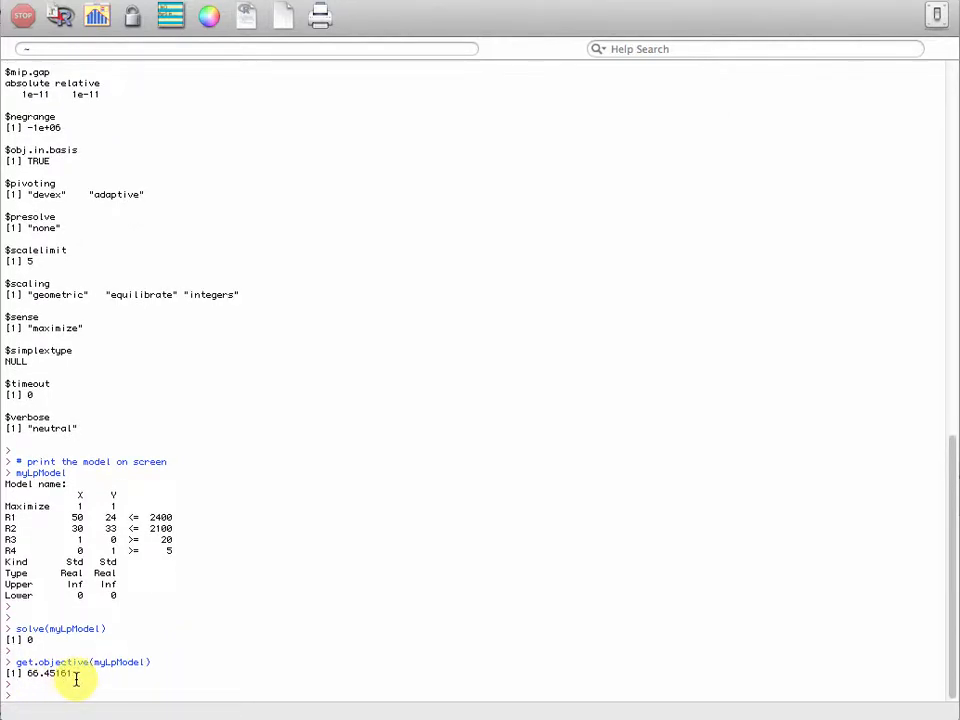
Step: Run the script's get.variables(myLpModel) line in the R console
key(super+grave)
click(180, 566)
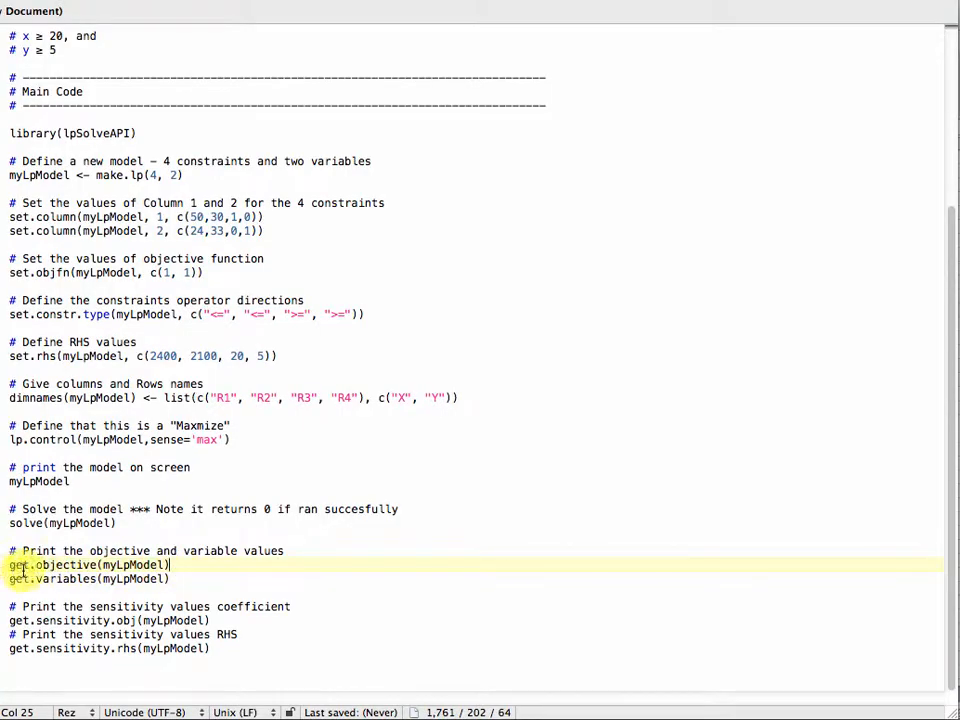
drag(10, 574, 8, 590)
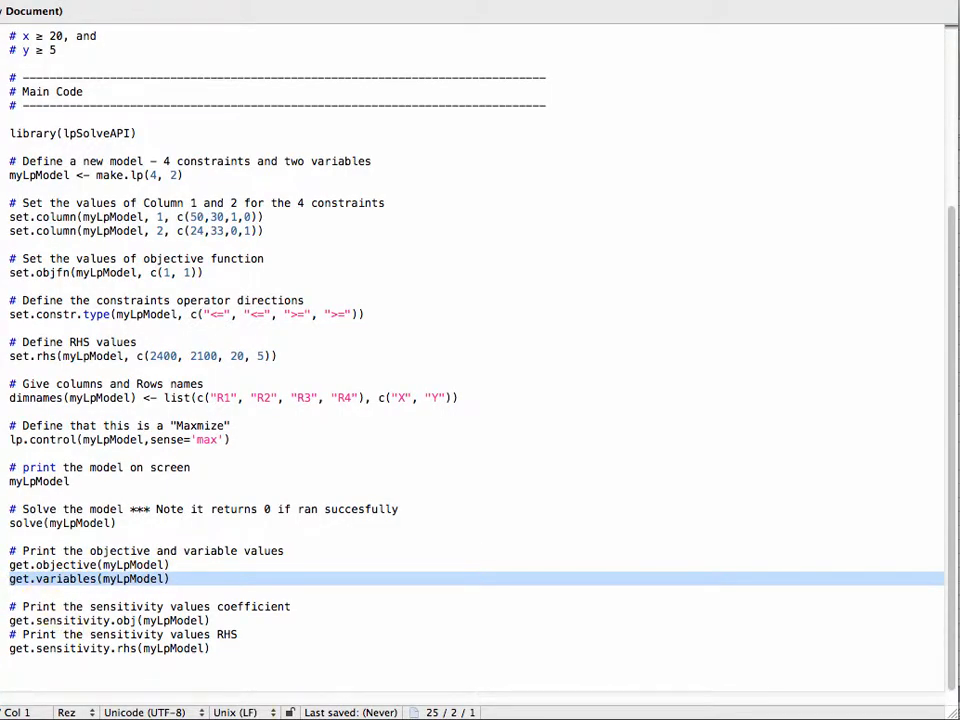
key(super+Return)
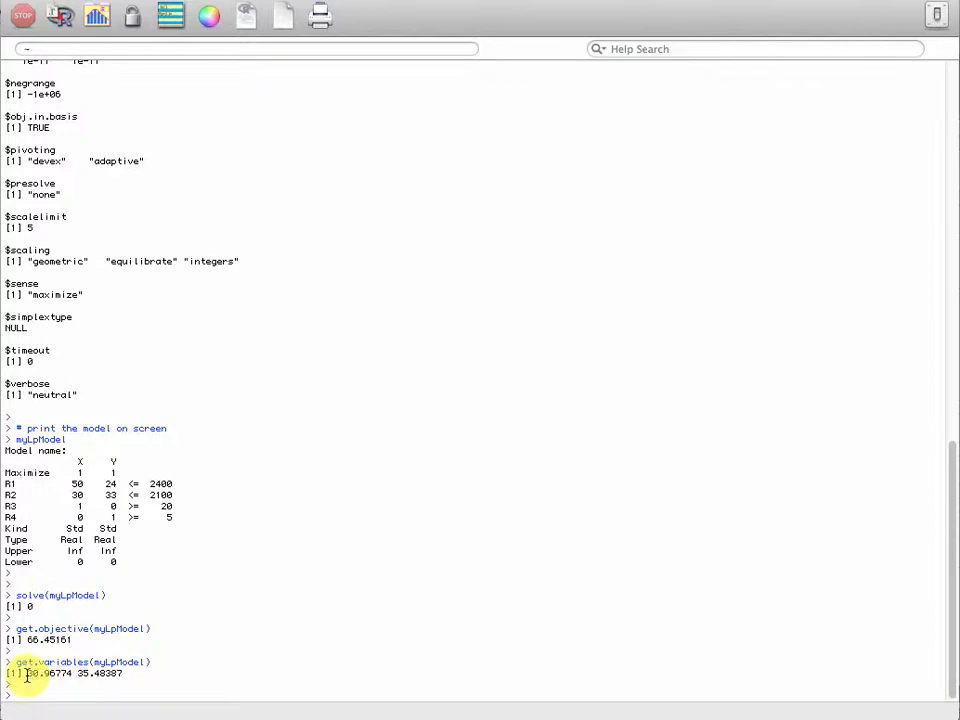
Step: Copy the get.sensitivity.obj(myLpModel) line from the script and run it in the R console
key(super+Tab)
drag(9, 622, 12, 634)
key(super+c)
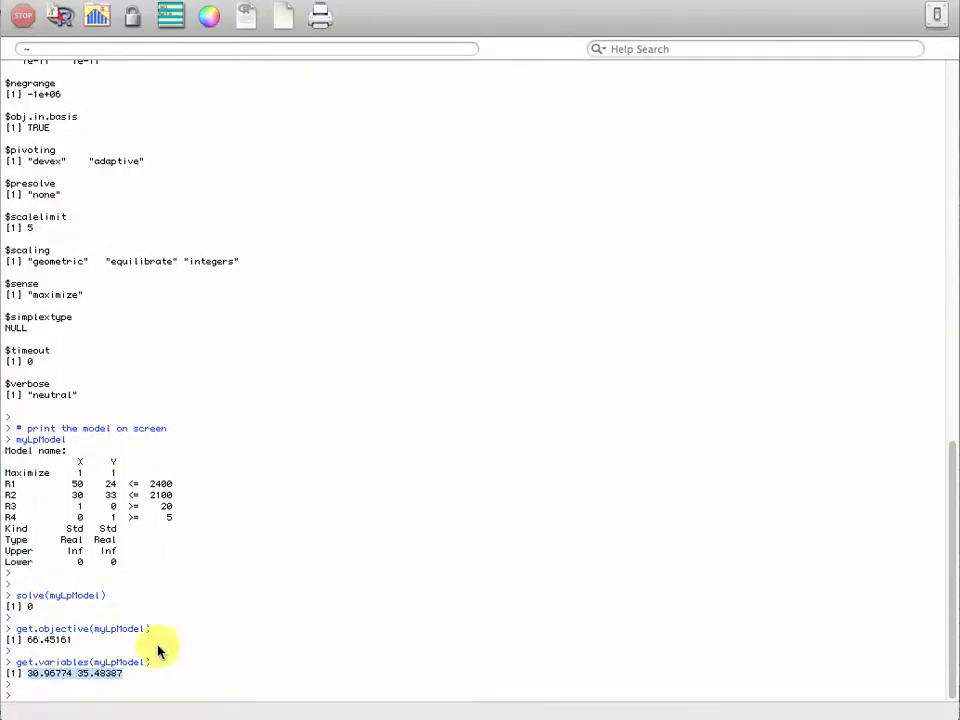
click(147, 690)
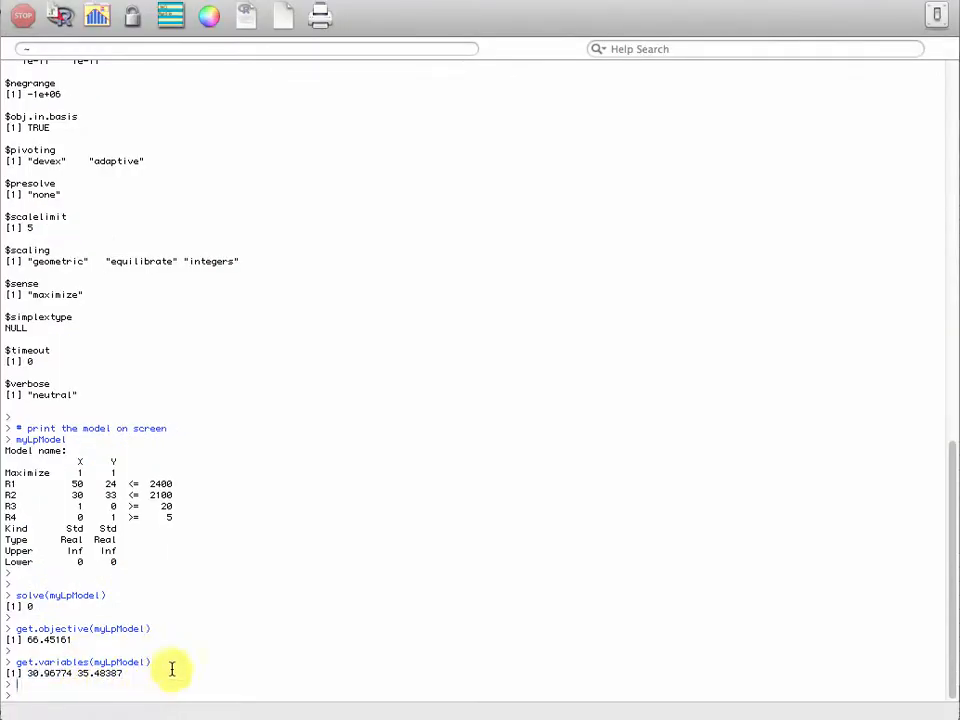
key(super+v)
key(Return)
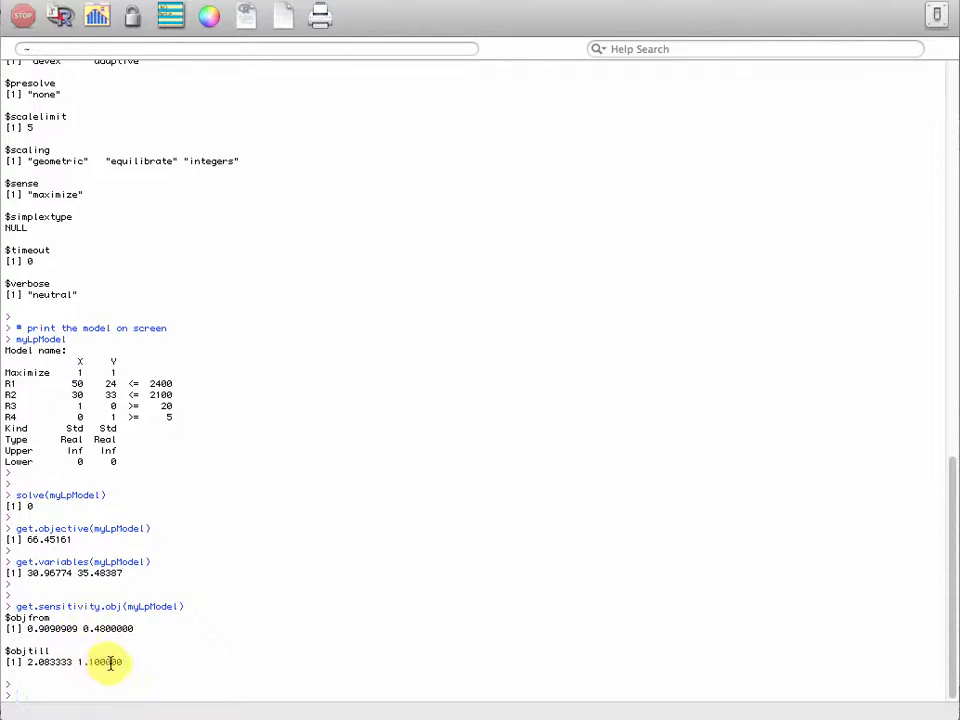
Step: Copy the get.sensitivity.rhs(myLpModel) line from the script, run it in the R console and highlight its output
key(super+grave)
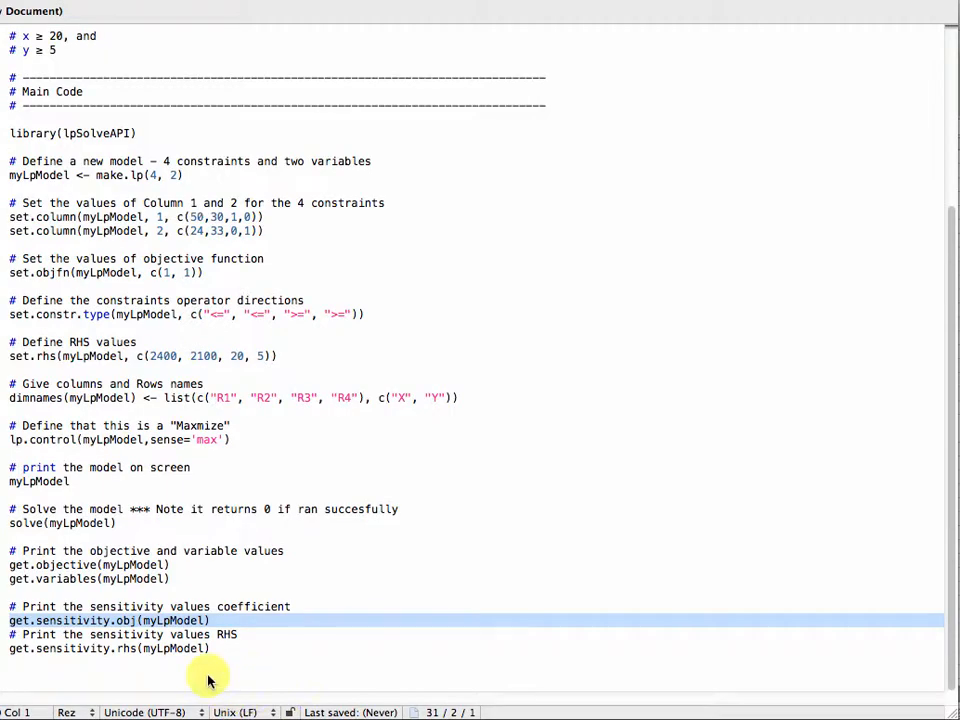
triple_click(155, 649)
click(76, 649)
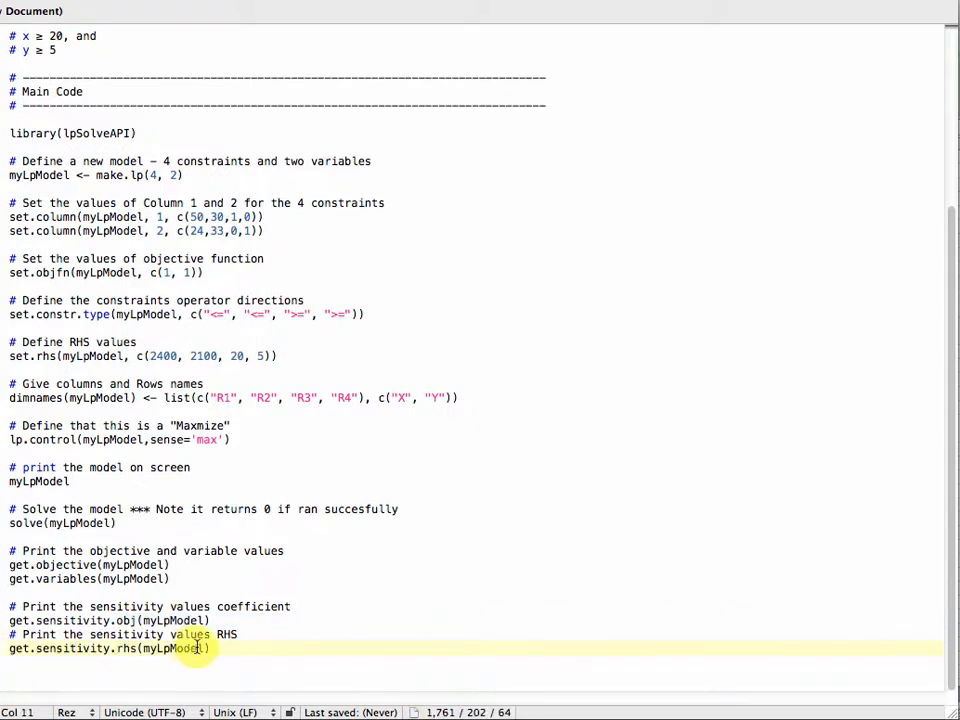
drag(198, 648, 5, 650)
key(super+c)
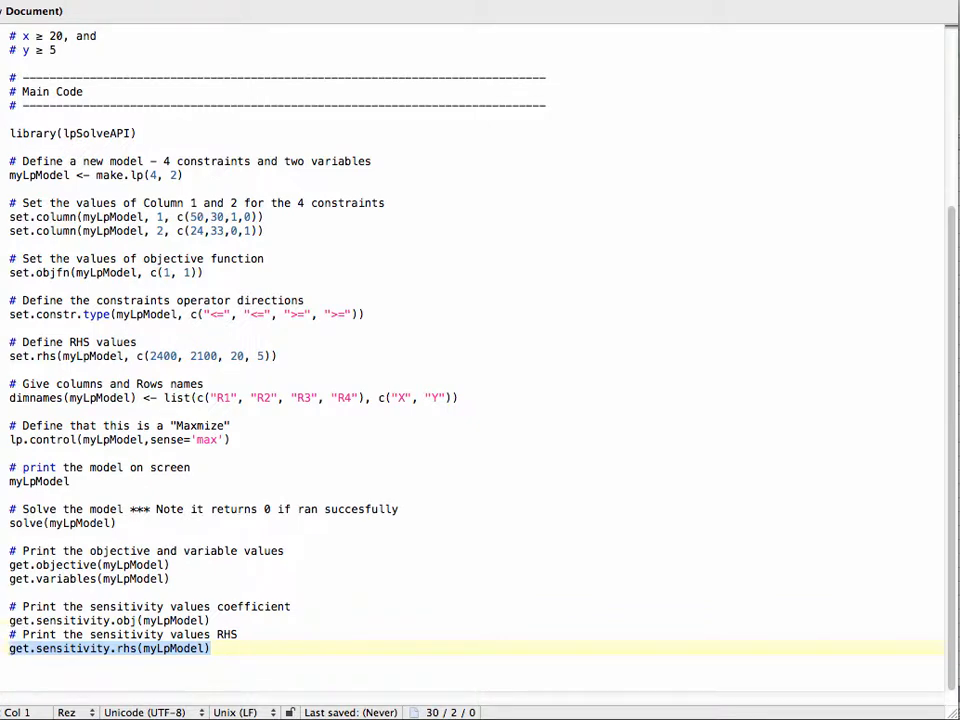
key(super+Tab)
click(97, 687)
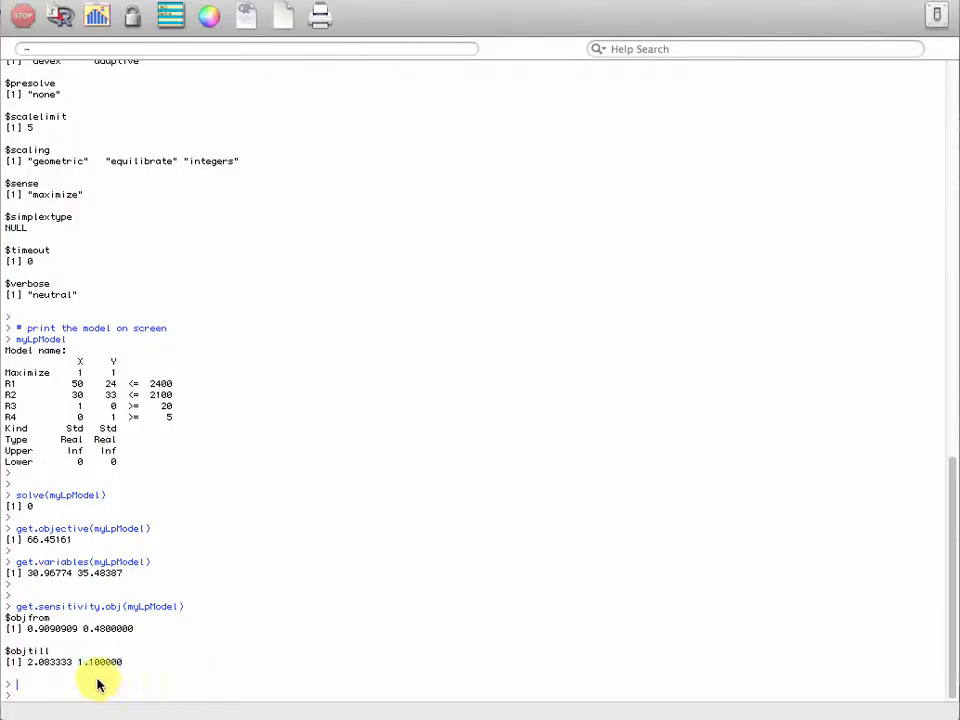
key(super+v)
key(Return)
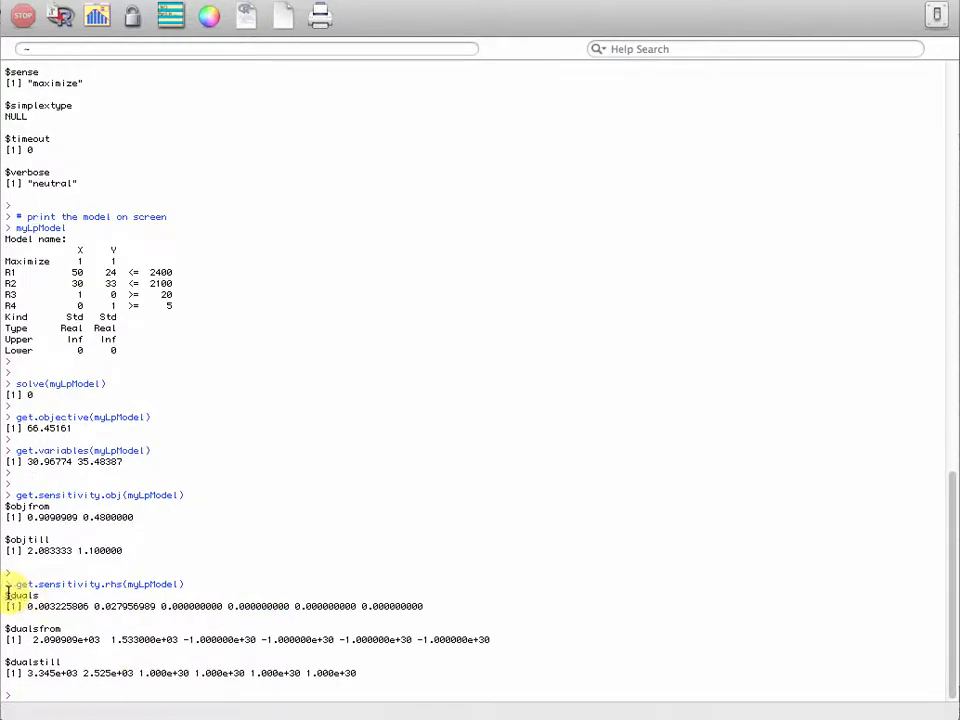
drag(5, 594, 5, 690)
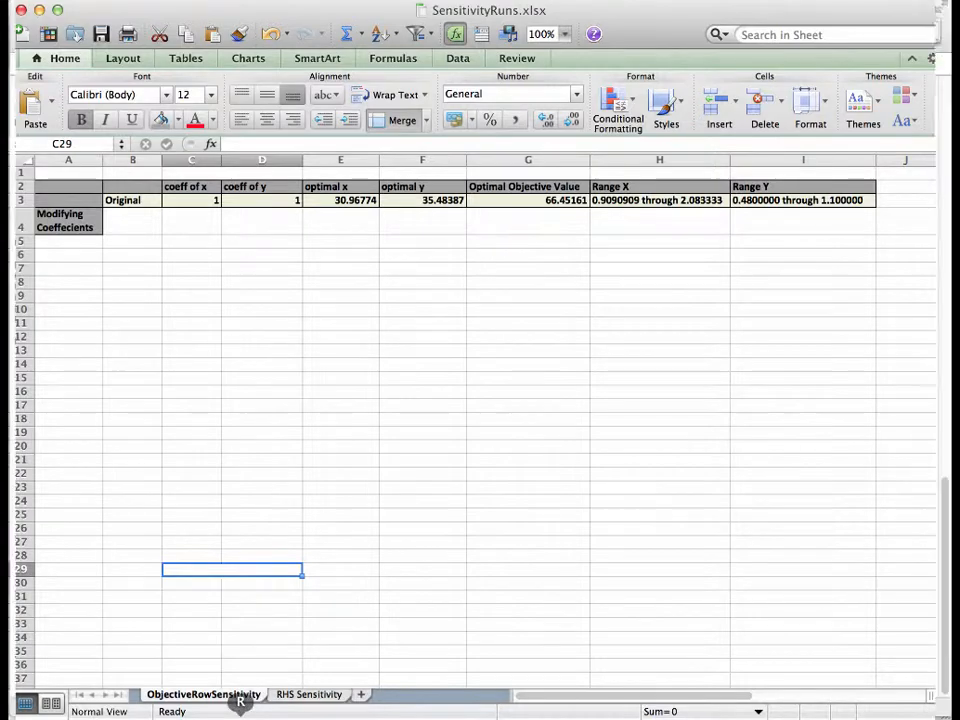
Step: Compare the get.objective output in the R console with the Original row's Optimal Objective Value in SensitivityRuns.xlsx in Excel
click(240, 700)
click(116, 581)
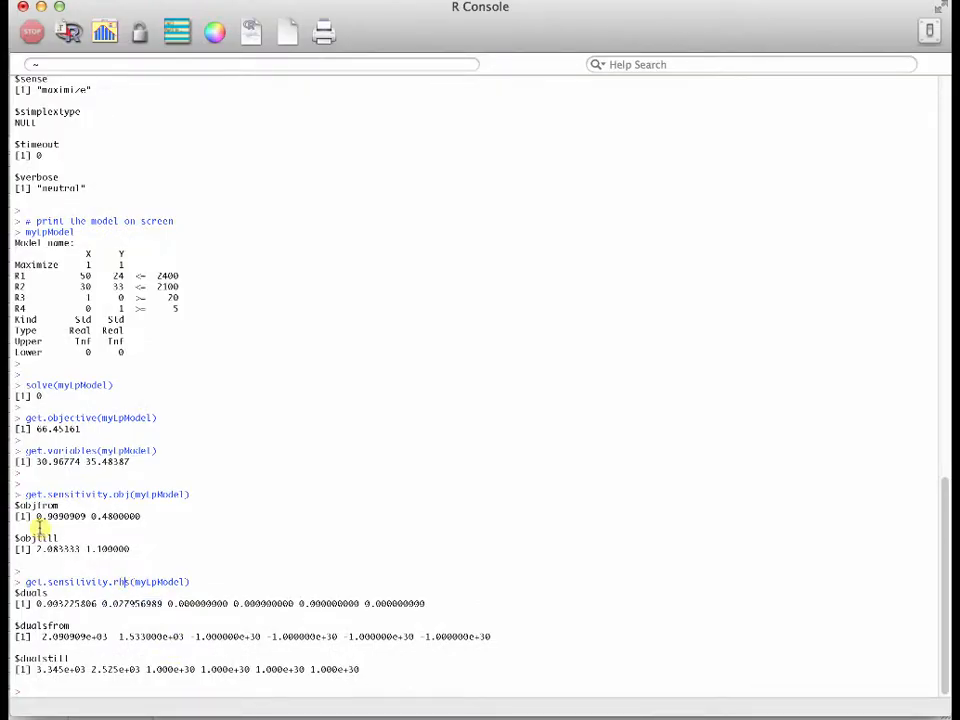
triple_click(16, 505)
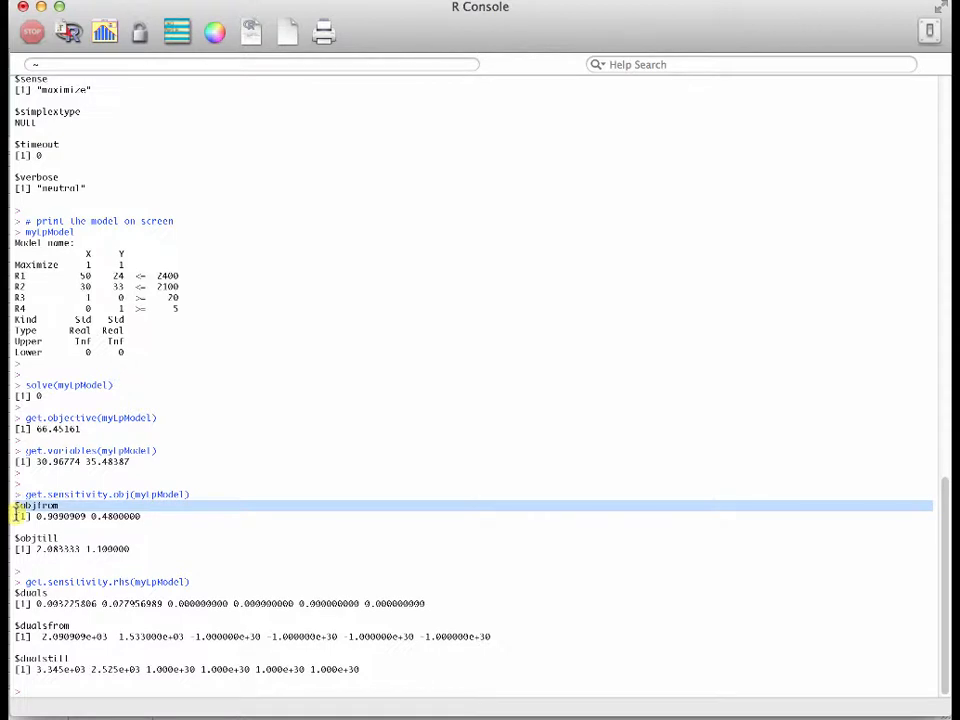
drag(17, 405, 16, 433)
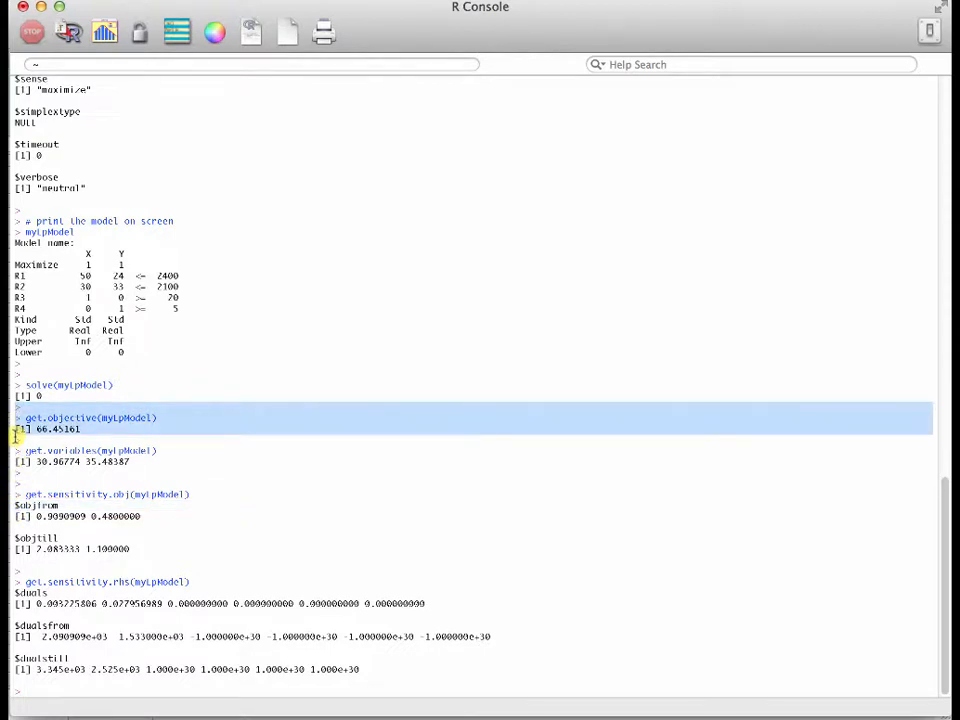
click(296, 711)
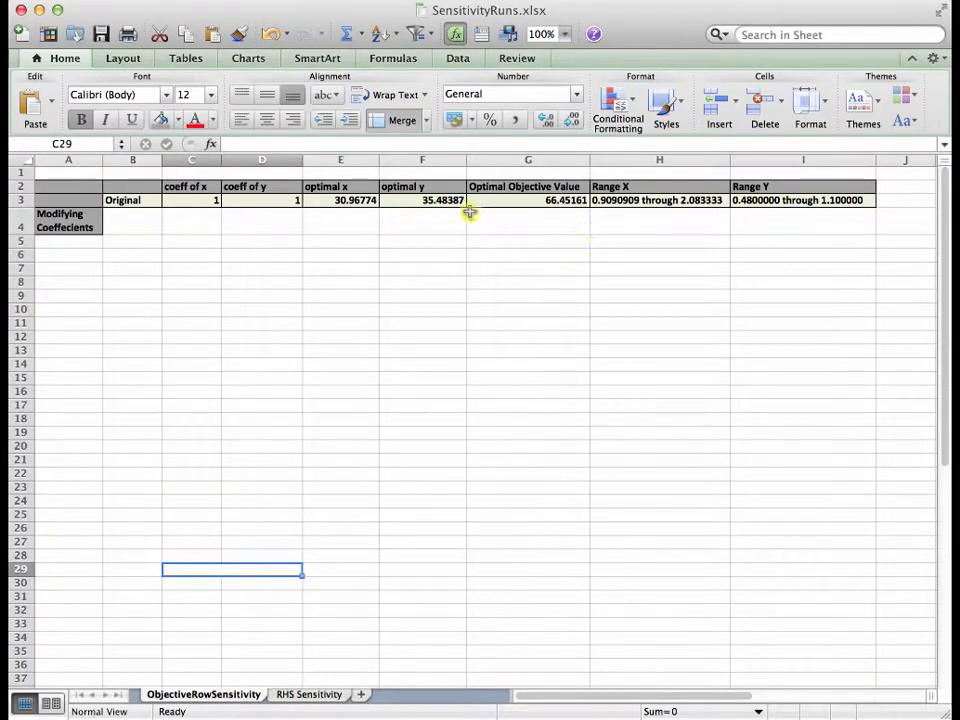
click(548, 199)
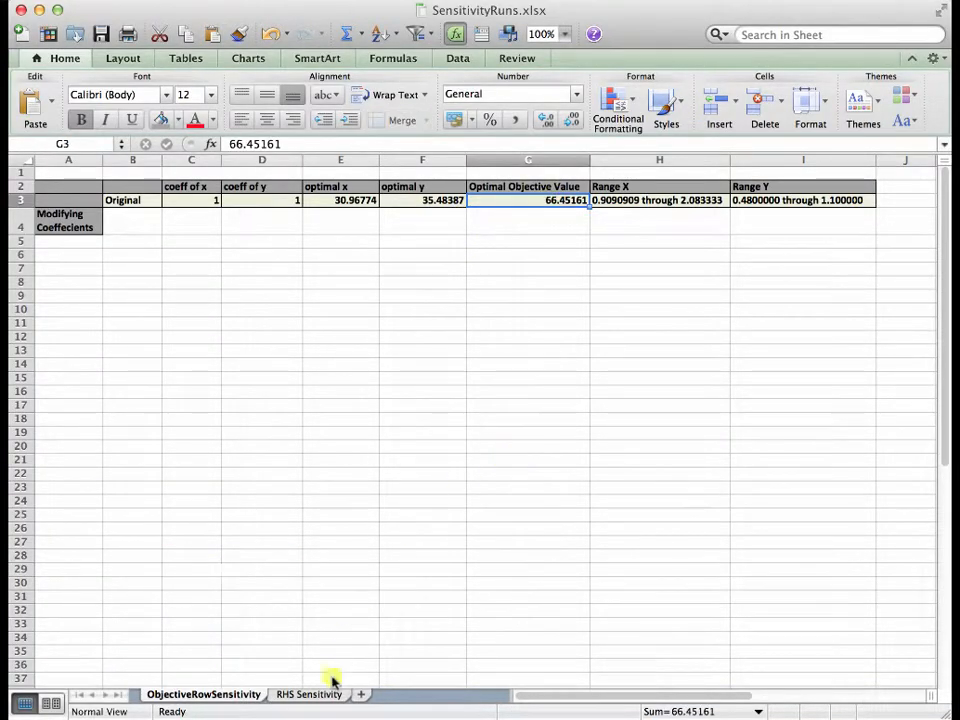
Step: Compare the get.variables output in the R console with the Original row's optimal x and y in Excel, and check both coefficient cells
click(240, 701)
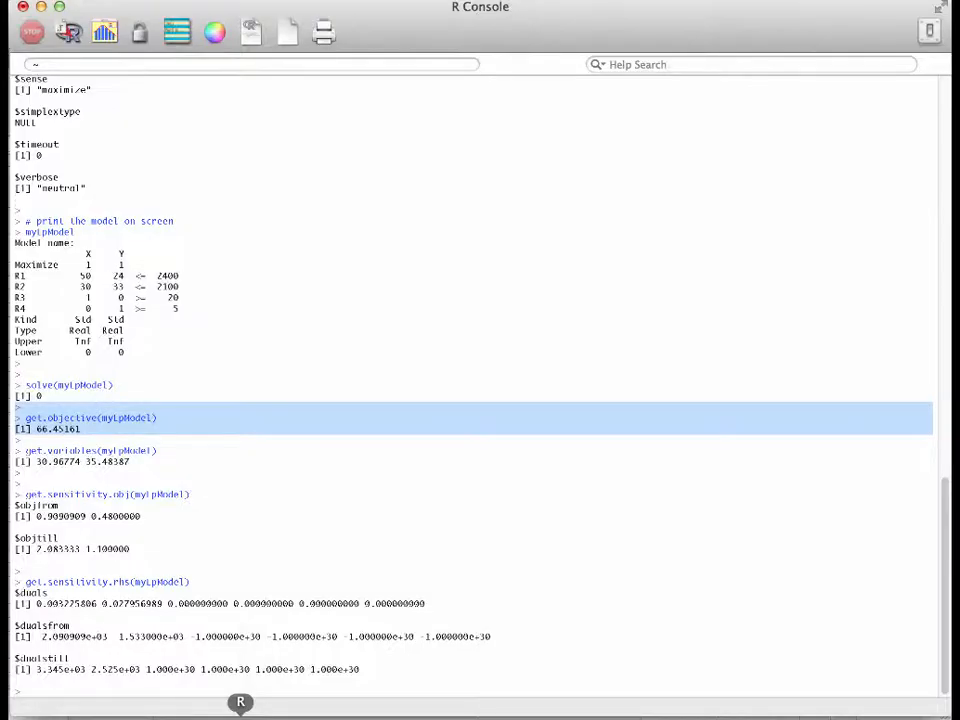
click(17, 451)
drag(17, 451, 17, 478)
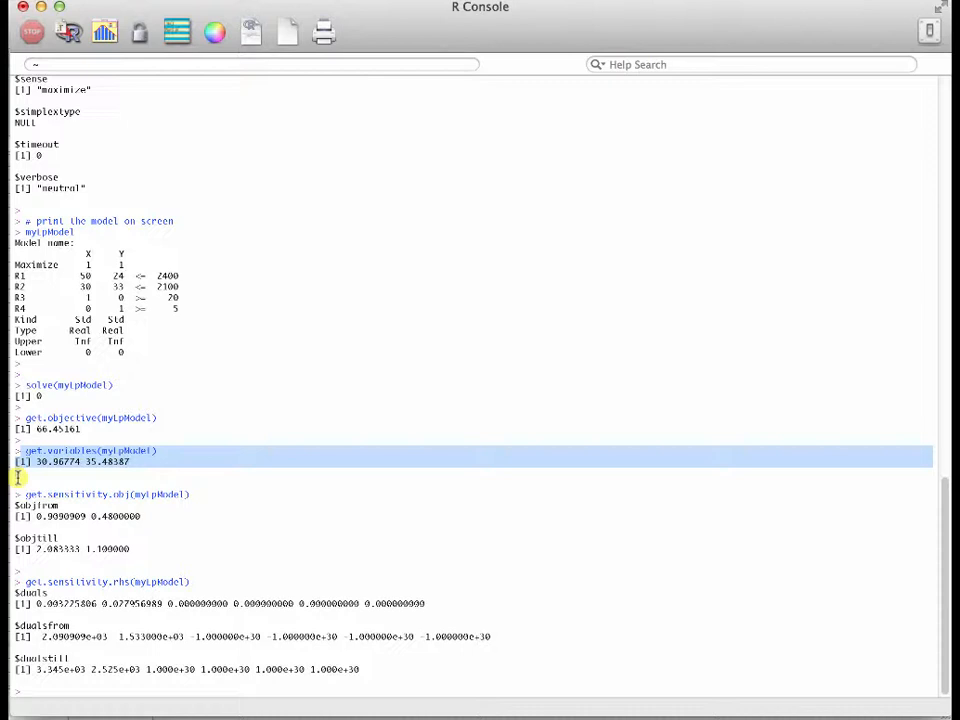
click(300, 705)
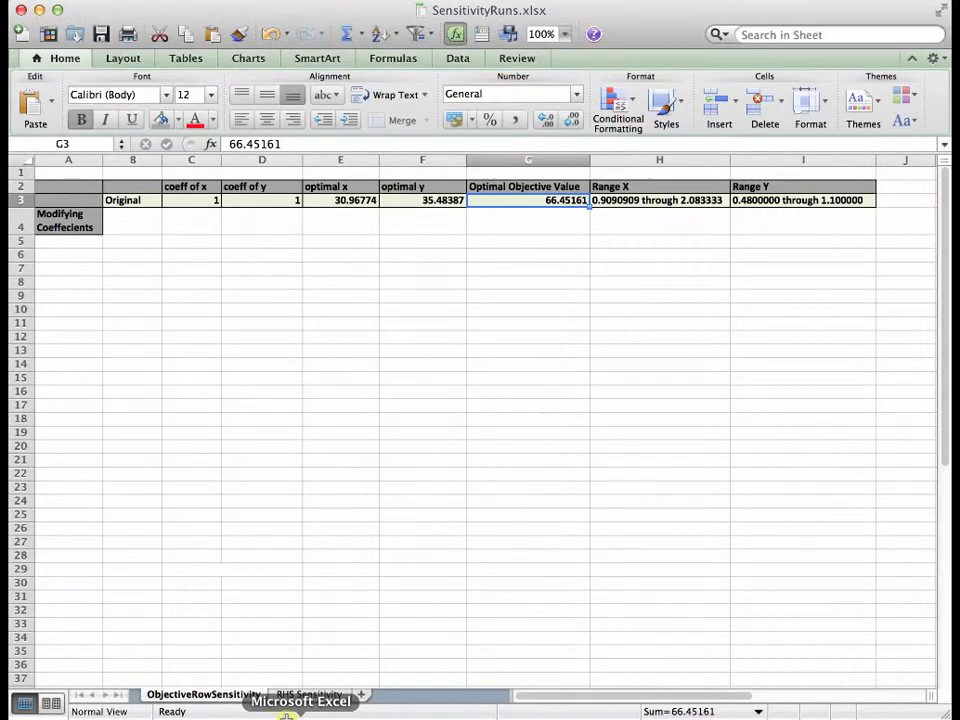
click(347, 203)
click(426, 203)
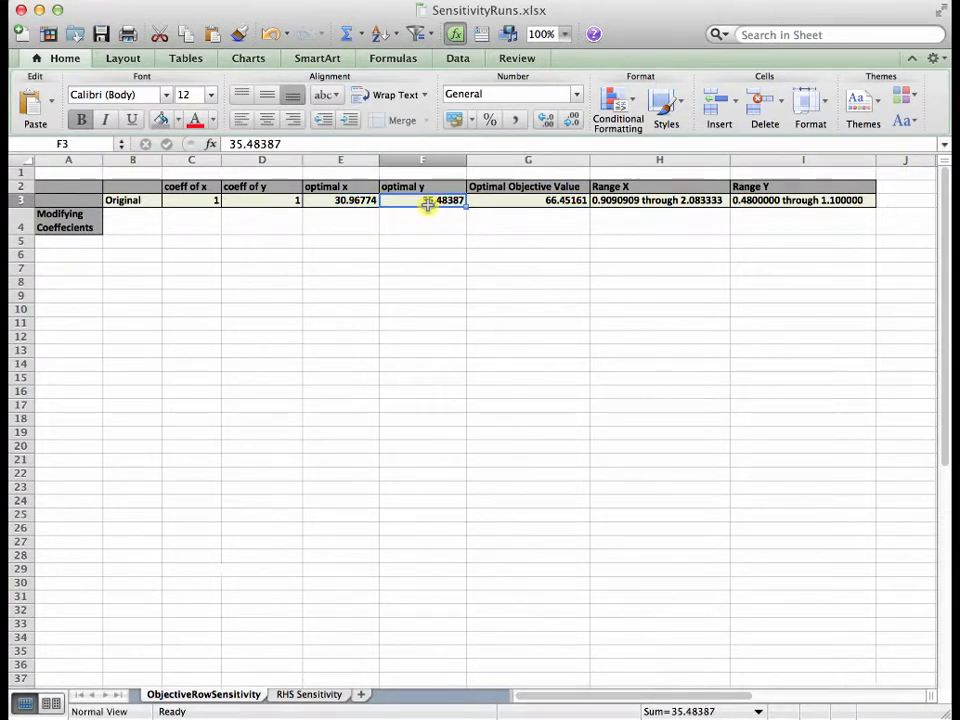
click(188, 203)
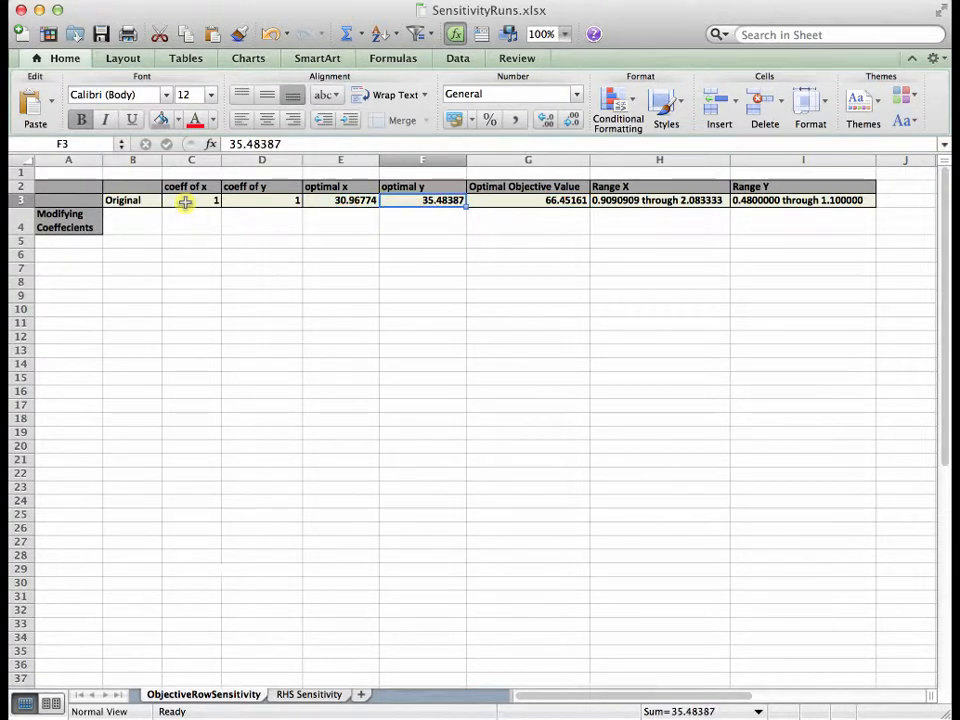
click(267, 203)
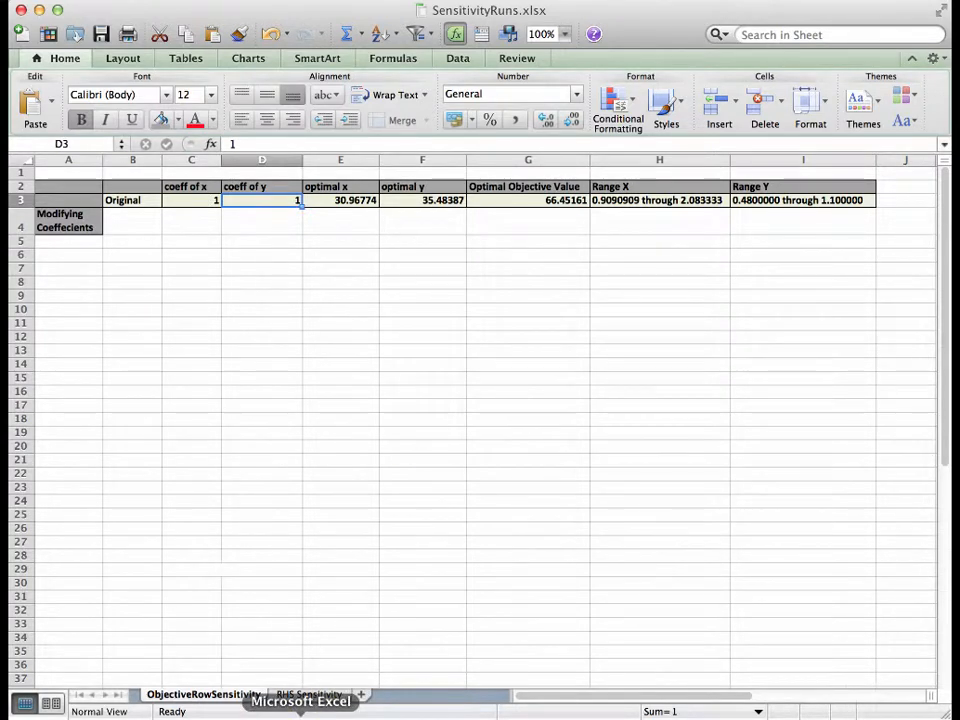
Step: Compare the x limits under $objfrom and $objtill in the R console with the Range X cell in Excel
click(242, 700)
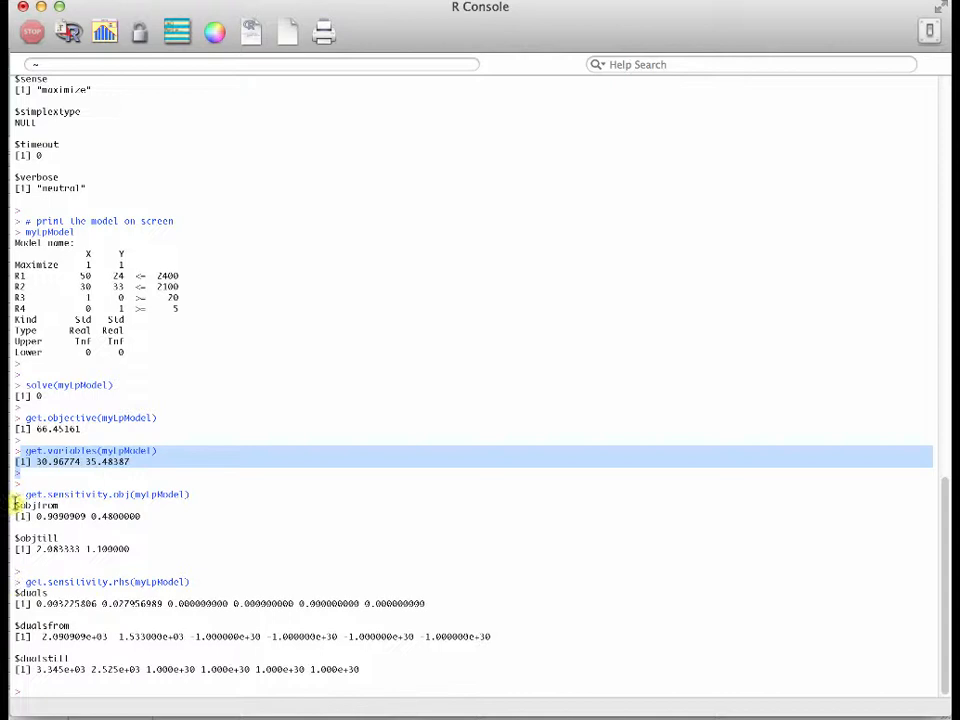
drag(15, 505, 15, 575)
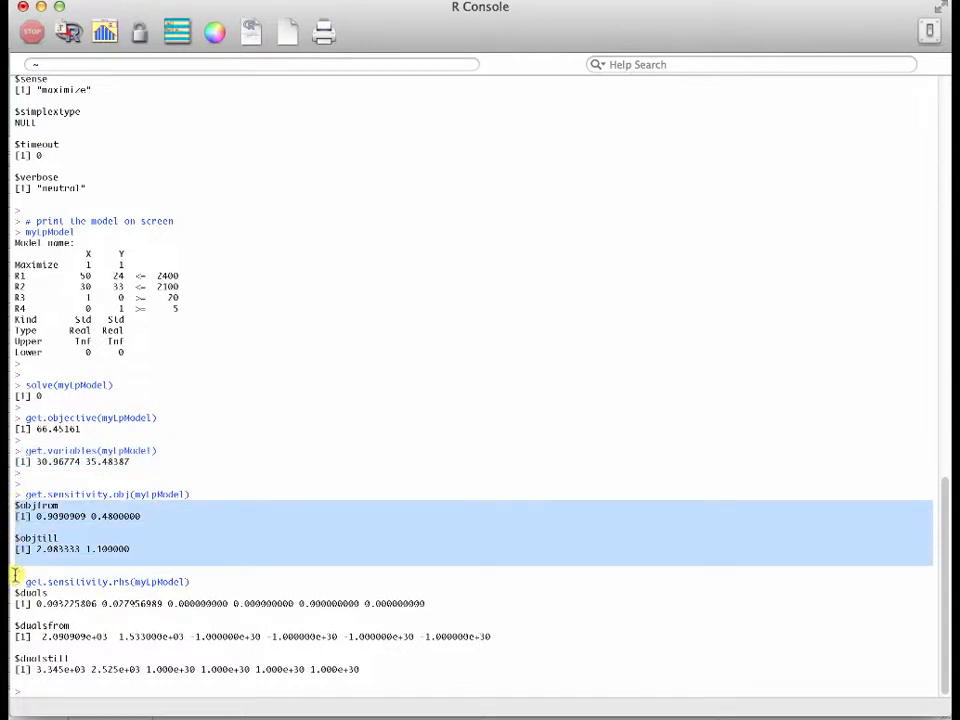
click(51, 514)
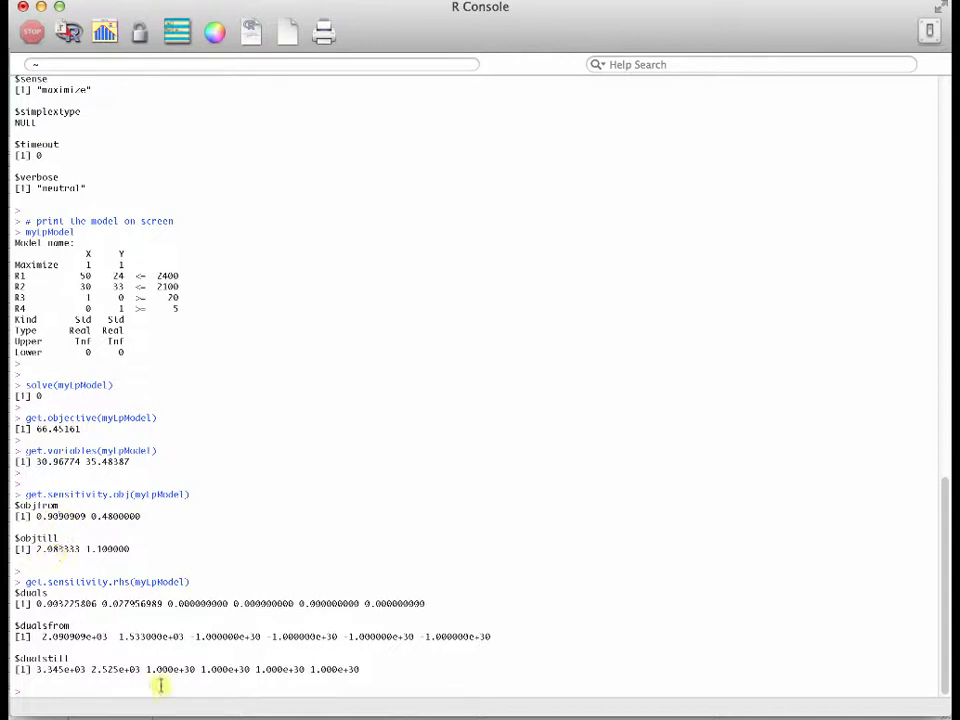
click(300, 714)
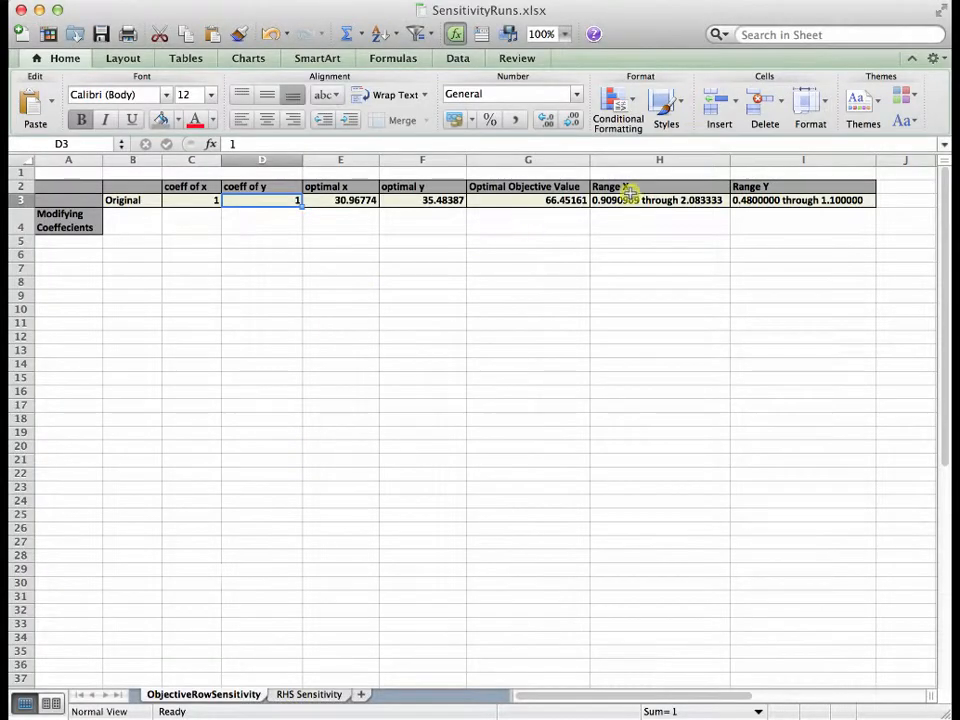
click(630, 199)
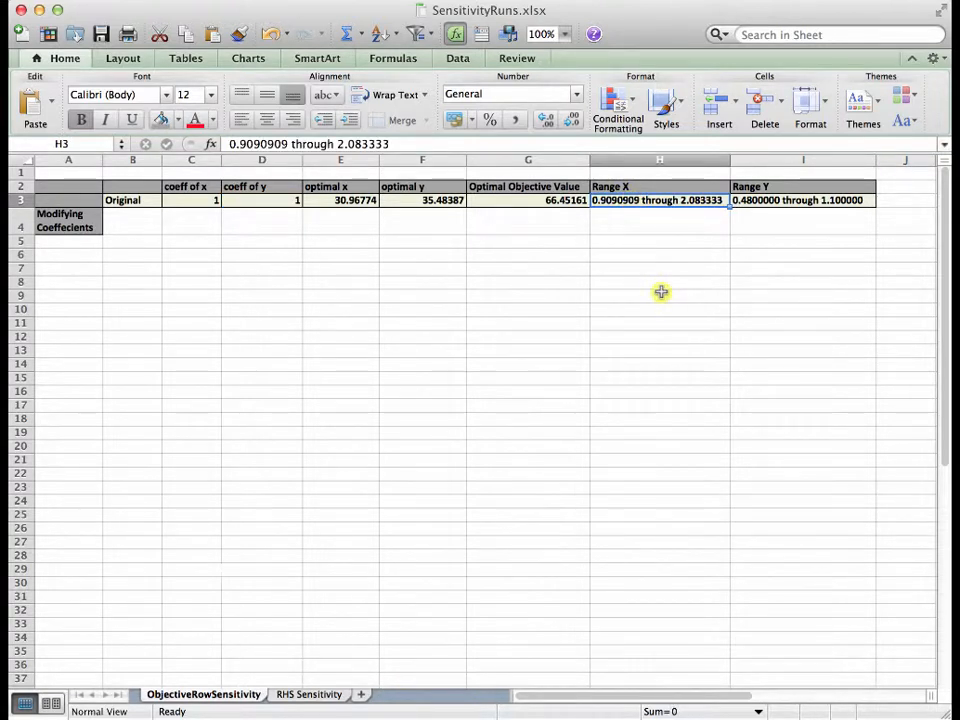
Step: Compare the y limits under $objfrom and $objtill in the R console with the Original row's Range Y cell in Excel
click(240, 702)
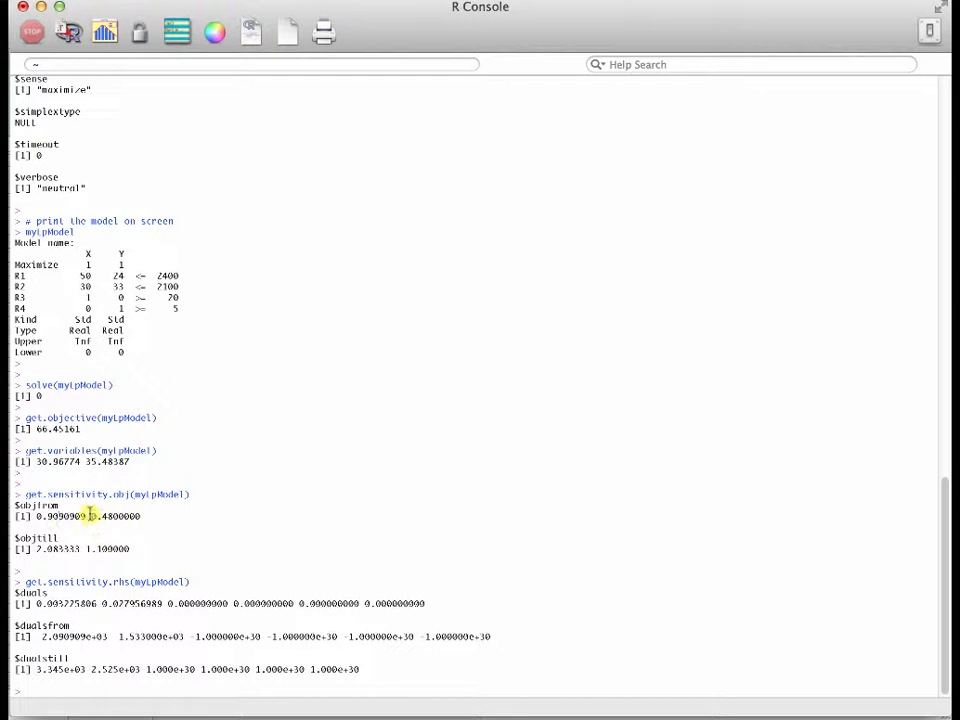
drag(90, 515, 140, 515)
drag(88, 548, 134, 547)
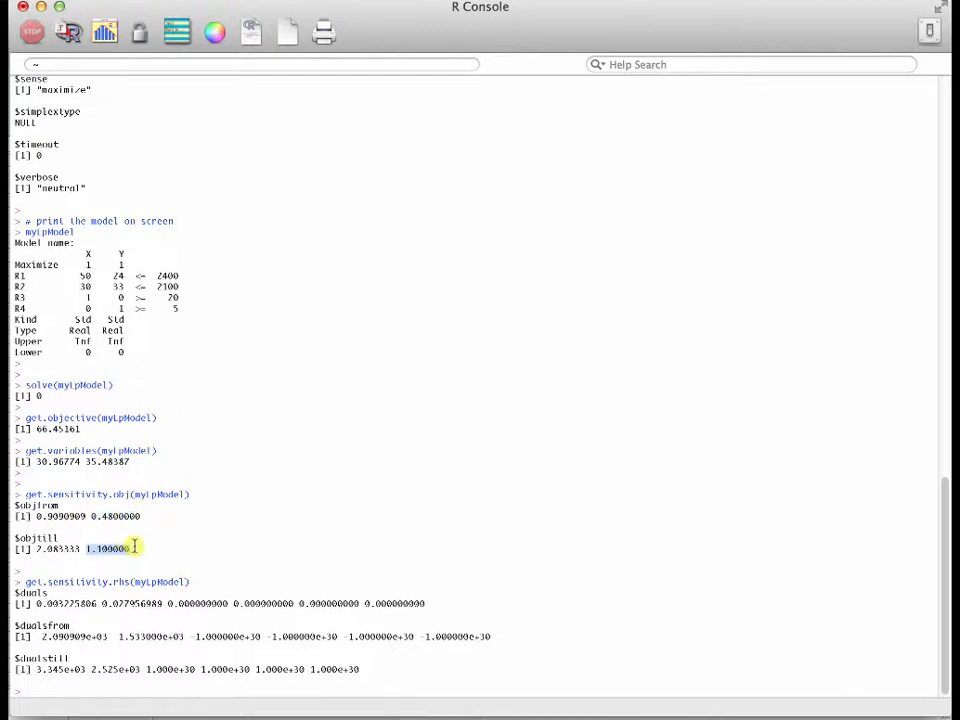
click(298, 705)
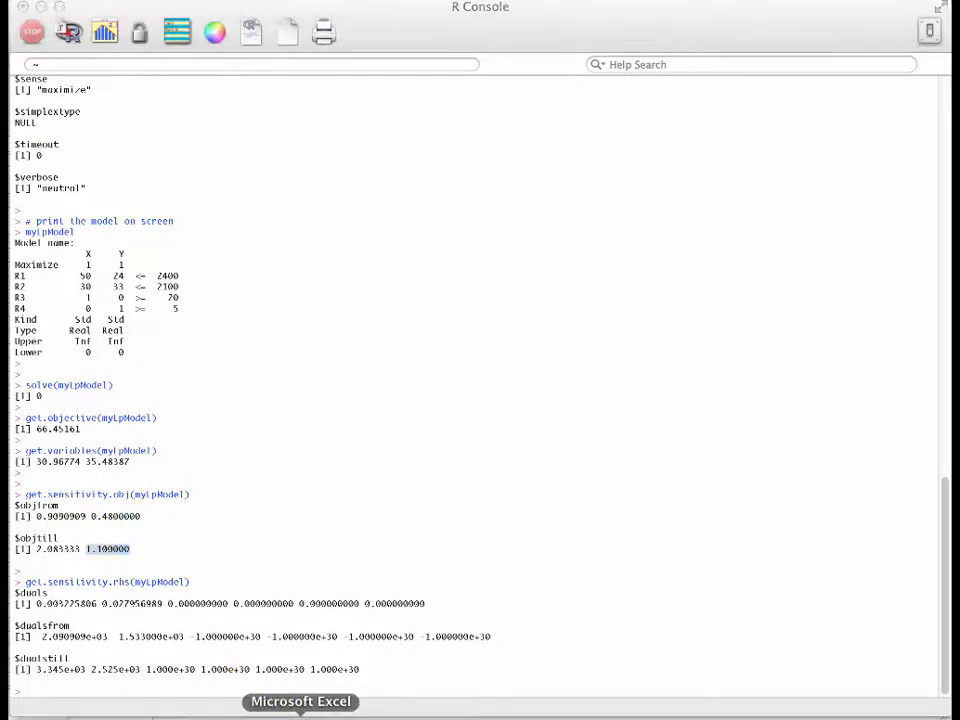
click(789, 203)
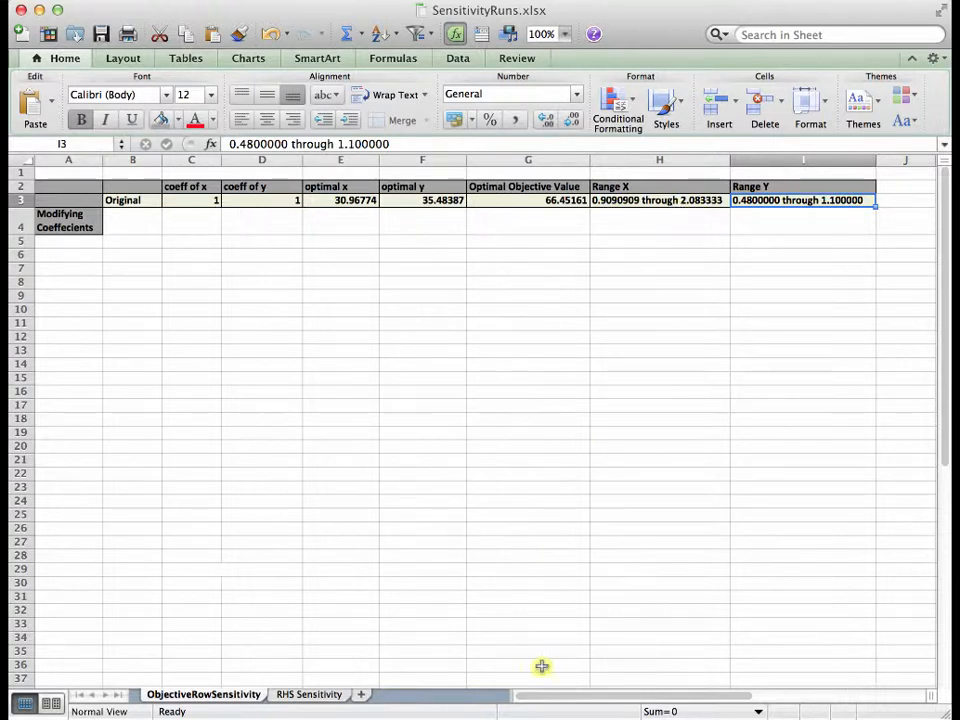
Step: Switch to the TextWrangler script and change the x coefficient in the set.objfn line to 1.3
click(182, 712)
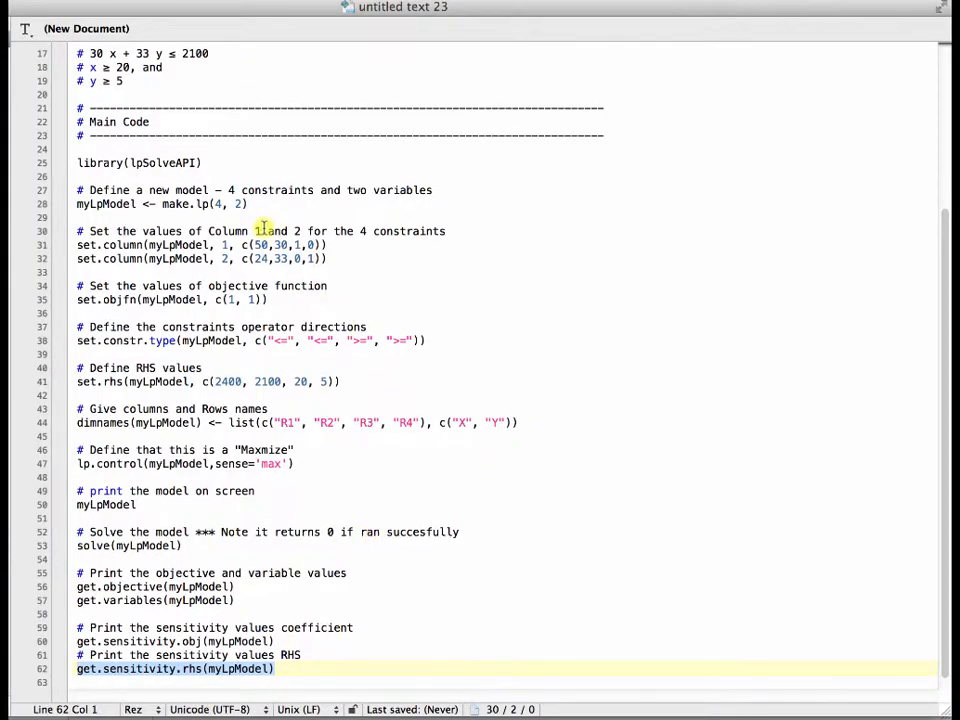
click(231, 299)
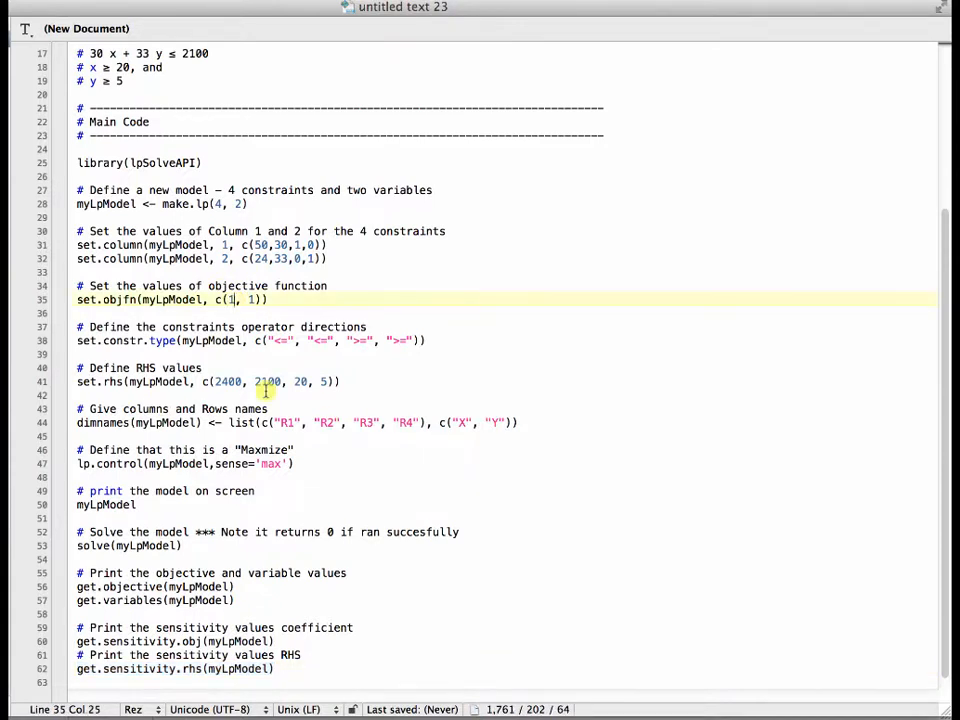
text(.3)
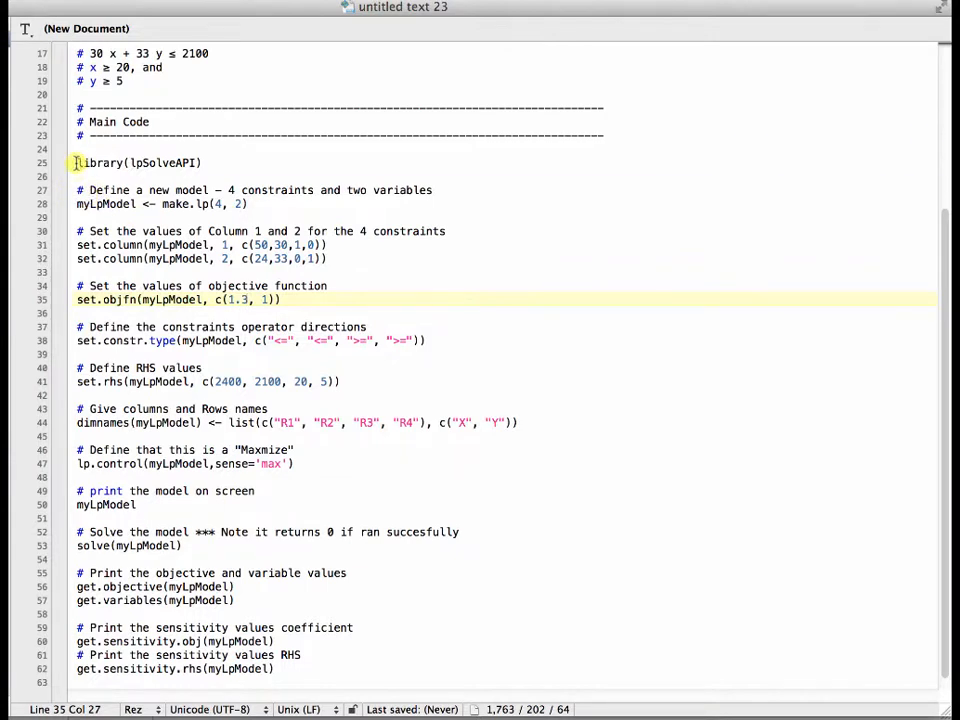
Step: Copy the script from library(lpSolveAPI) through get.variables(myLpModel) and run it in the R console below several blank prompt lines
drag(75, 162, 55, 609)
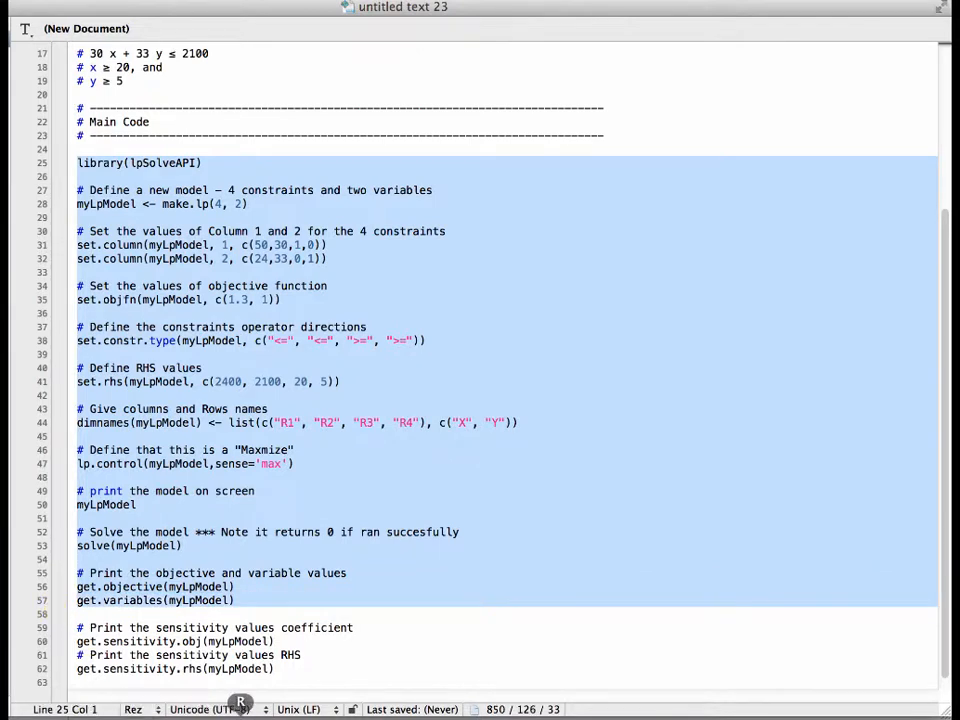
click(240, 708)
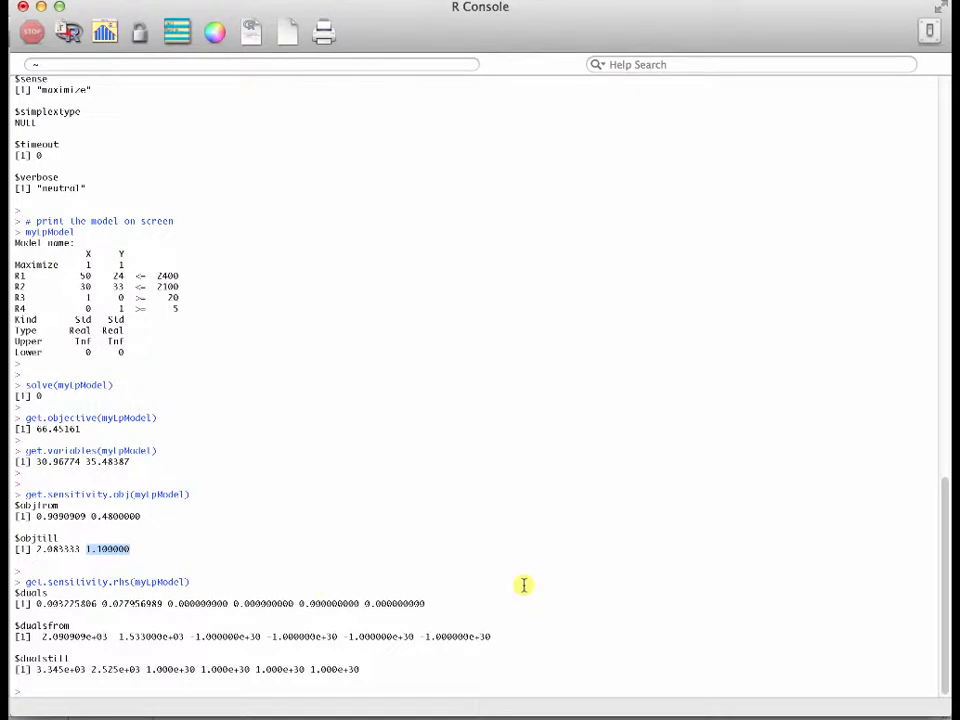
key(Return)
key(Return)
key(Return)
key(Return)
key(Return)
key(Return)
key(Return)
key(Return)
key(Return)
key(Return)
key(Return)
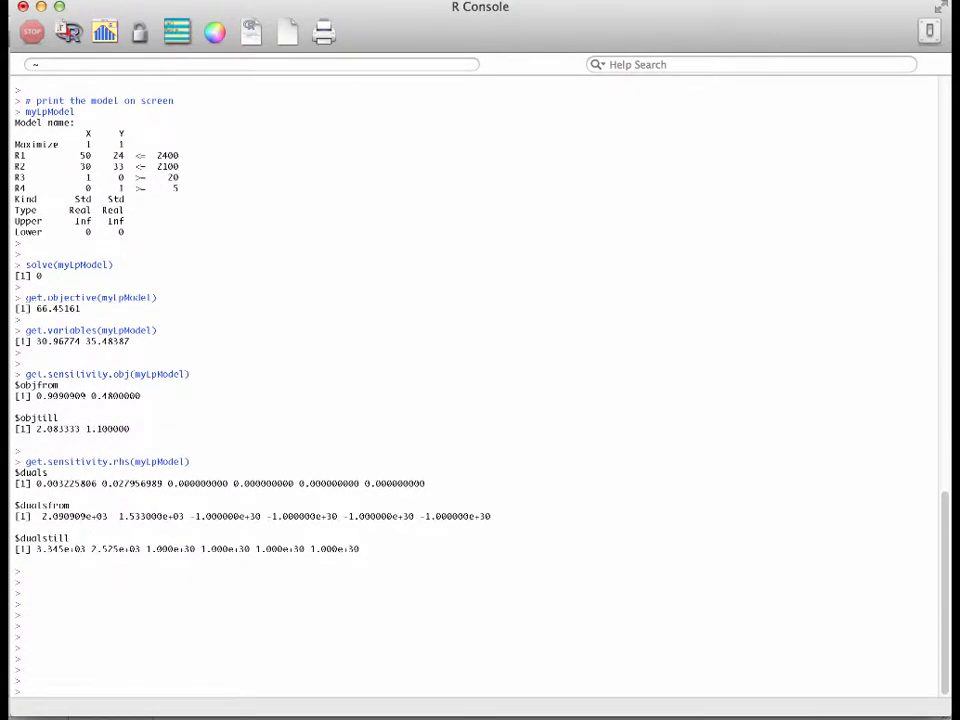
text(library(lpSolveAPI)  # Define a new model - 4 constraints and two variables myLpModel <- make.lp(4, 2)  # Set the values of Column 1 and 2 for the 4 constraints set.column(myLpModel, 1, c(50,30,1,0)) set.column(myLpModel, 2, c(24,33,0,1))  # Set the values of objective function set.objfn(myLpModel, c(1.3, 1))  # Define the constraints operator directions set.constr.type(myLpModel, c("<=", "<=", ">=", ">="))  # Define RHS values set.rhs(myLpModel, c(2400, 2100, 20, 5))  # Give columns and Rows names dimnames(myLpModel) <- list(c("R1", "R2", "R3", "R4"), c("X", "Y"))  # Define that this is a "Maximize" lp.control(myLpModel,sense='max')  # print the model on screen myLpModel  # Solve the model *** Note it returns 0 if ran succesfully solve(myLpModel)  # Print the objective and variable values get.objective(myLpModel) get.variables(myLpModel))
key(Return)
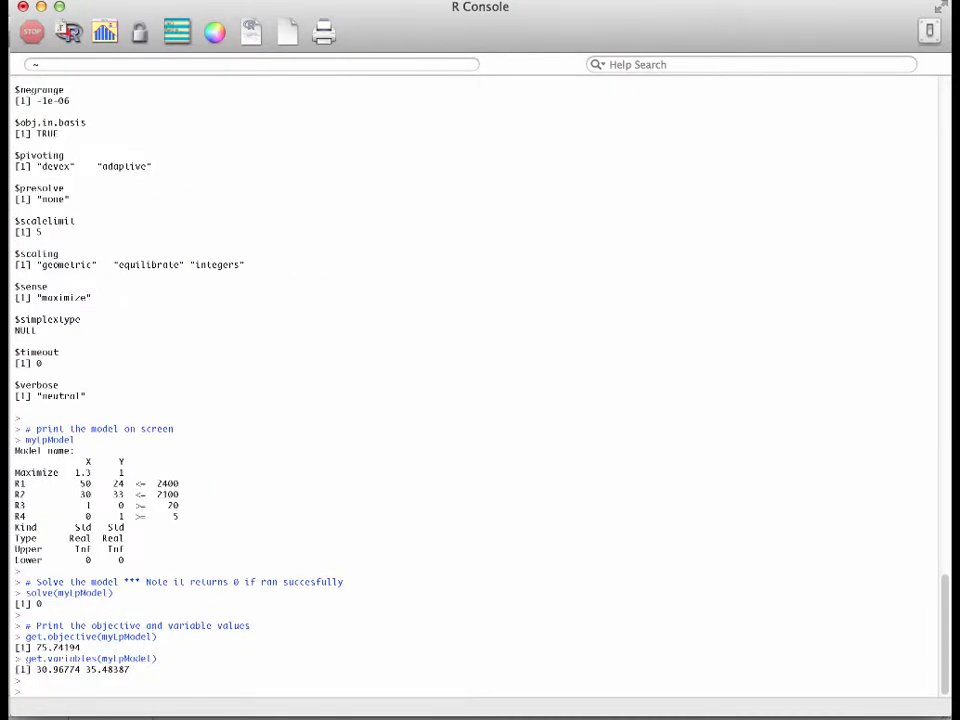
Step: Copy the get.objective result 75.74194 from the R console into cell G4 of the Excel sheet
mouse_move(42, 649)
mouse_down()
mouse_move(86, 648)
mouse_move(30, 648)
mouse_up()
key(super+c)
click(86, 648)
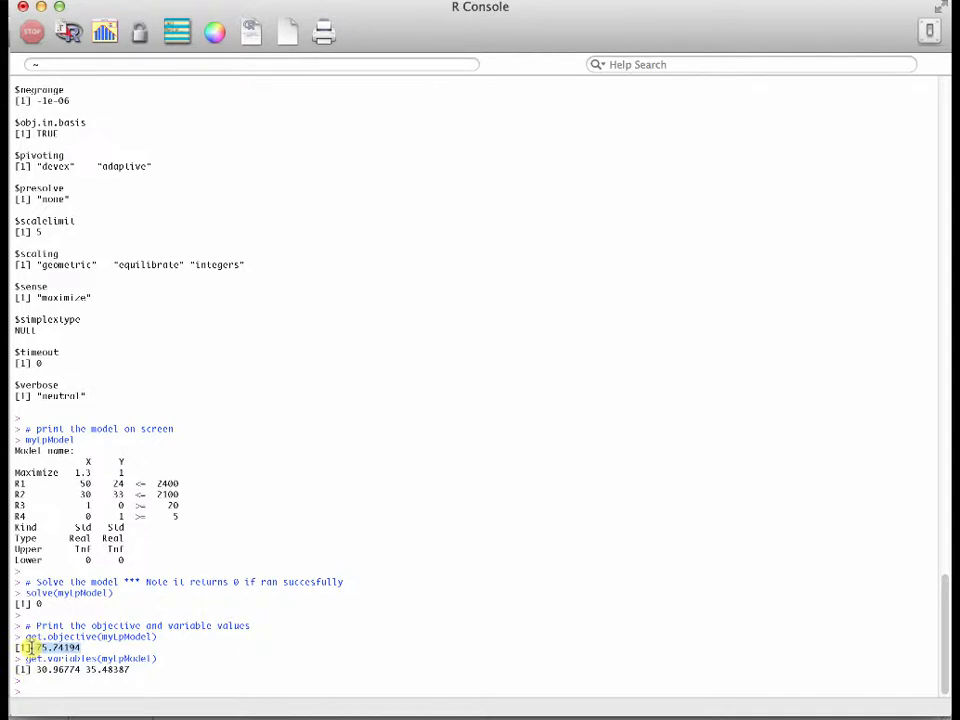
click(300, 712)
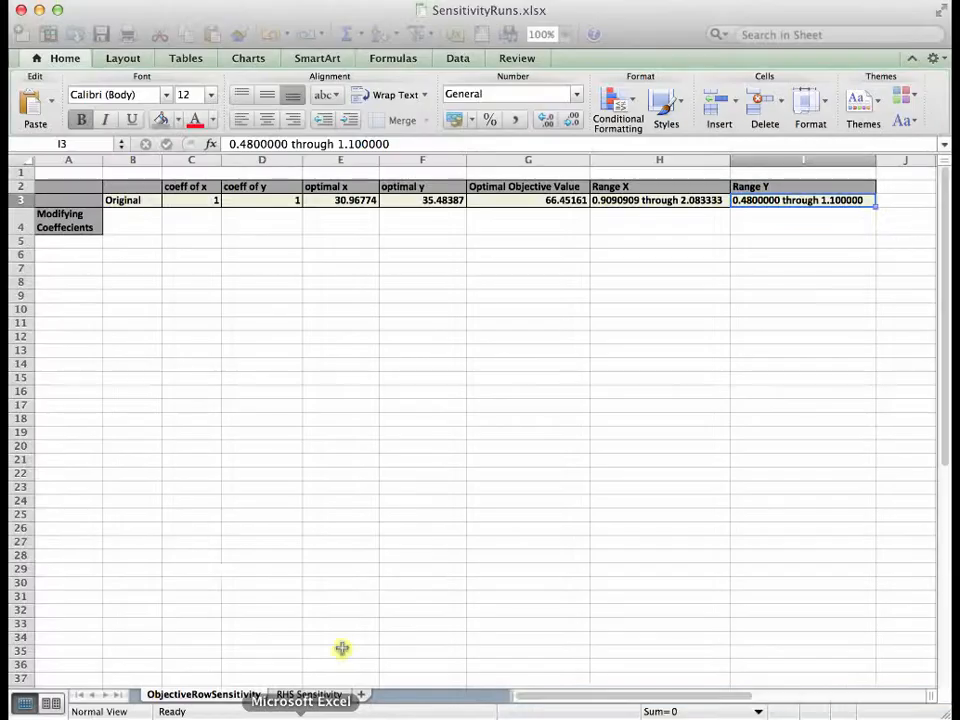
click(553, 226)
key(super+v)
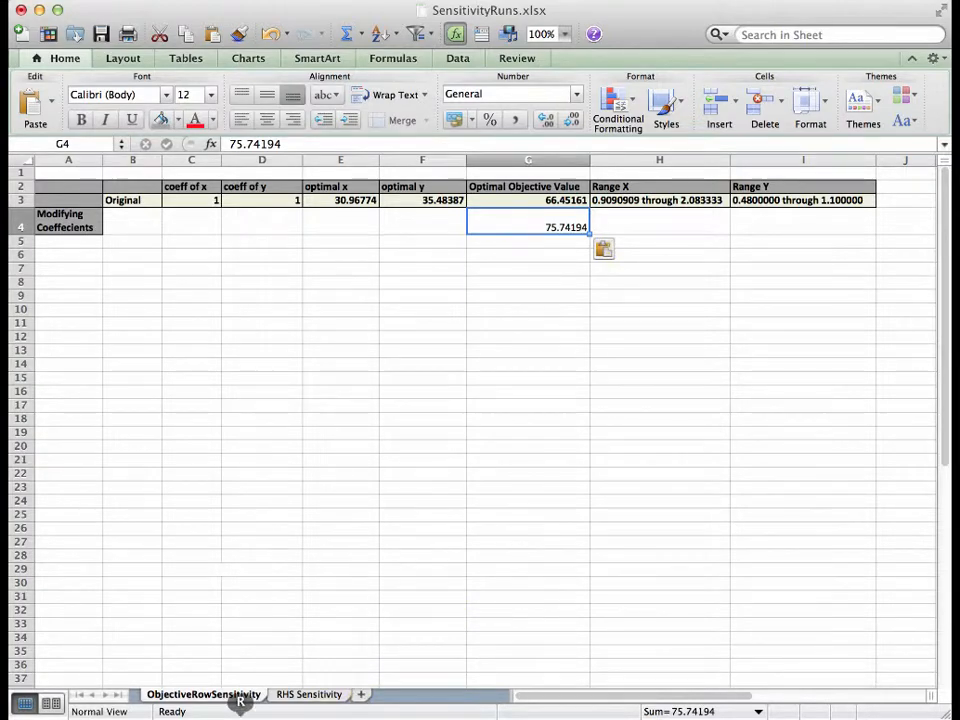
Step: Copy both get.variables values, 30.96774 and 35.48387, from the R console into cell E4 in Excel
click(240, 702)
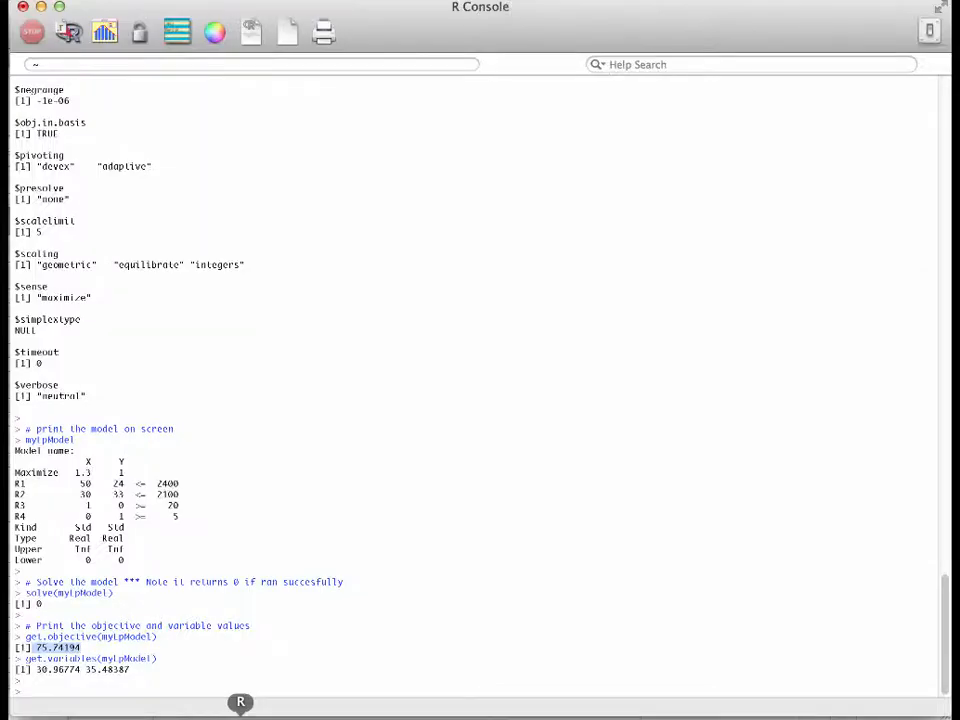
click(36, 669)
drag(36, 669, 139, 669)
key(super+c)
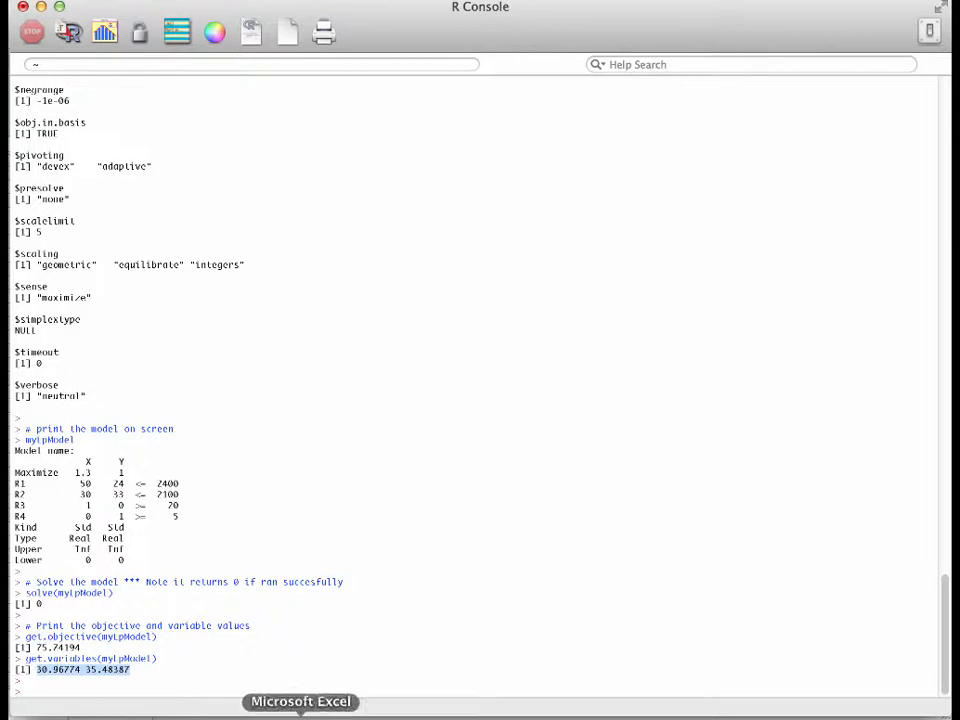
click(300, 713)
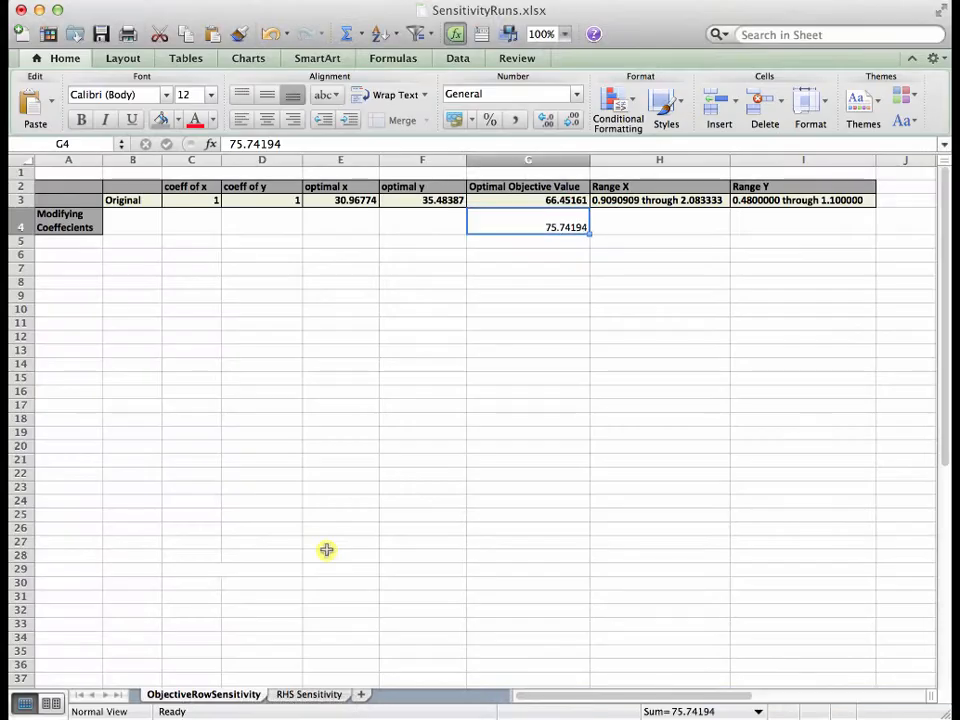
click(341, 225)
key(super+v)
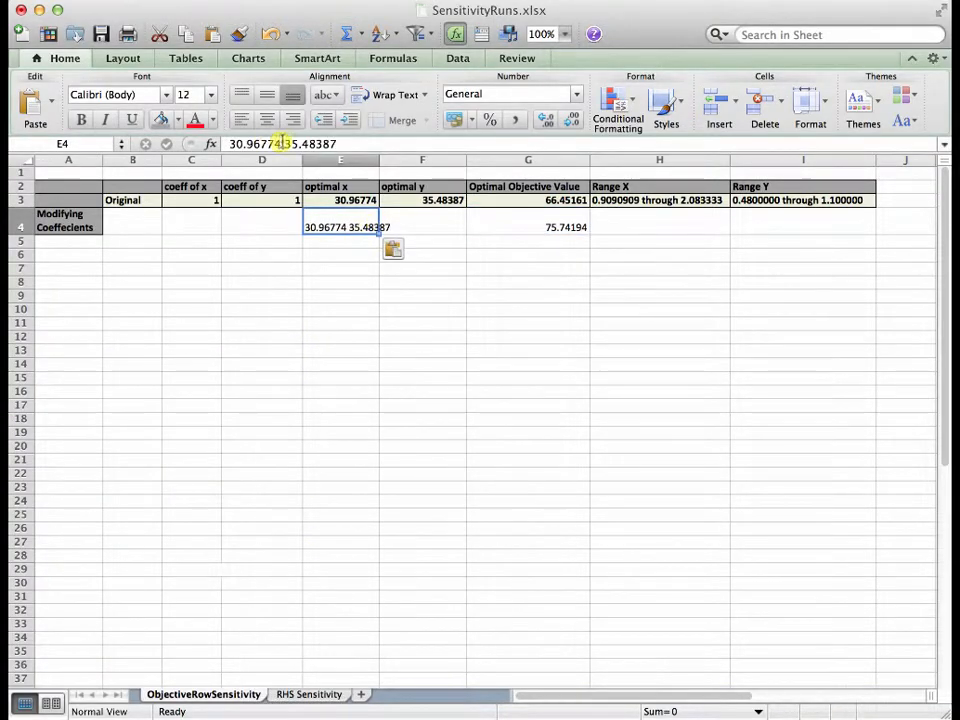
Step: Move 35.48387 out of cell E4 into the optimal y cell F4, leaving only 30.96774 in E4
drag(284, 144, 352, 144)
key(super+x)
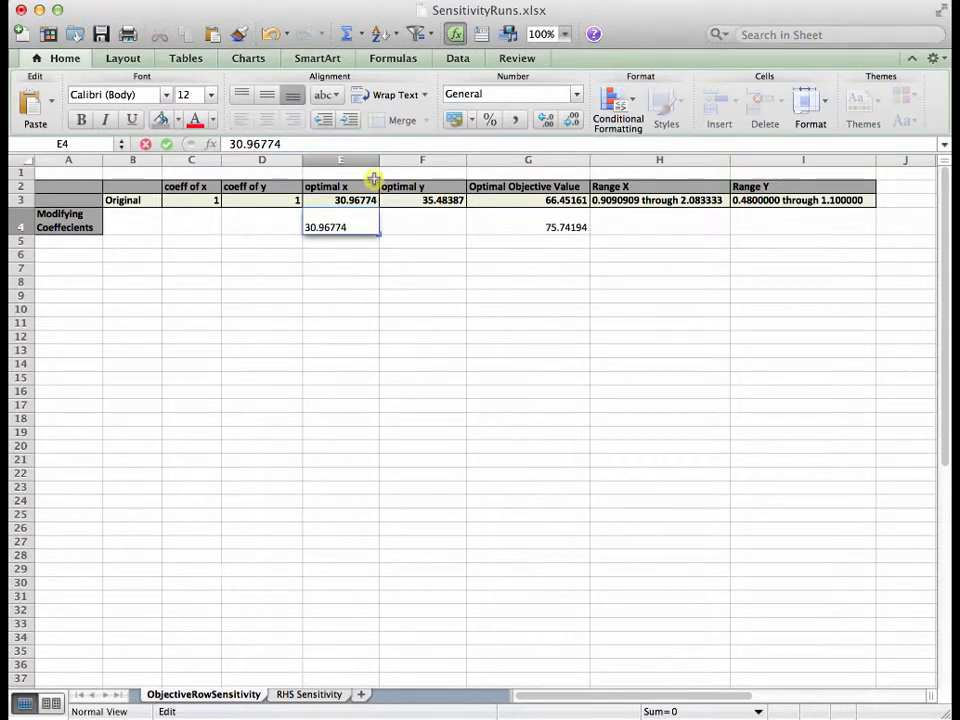
click(409, 222)
key(super+v)
click(375, 252)
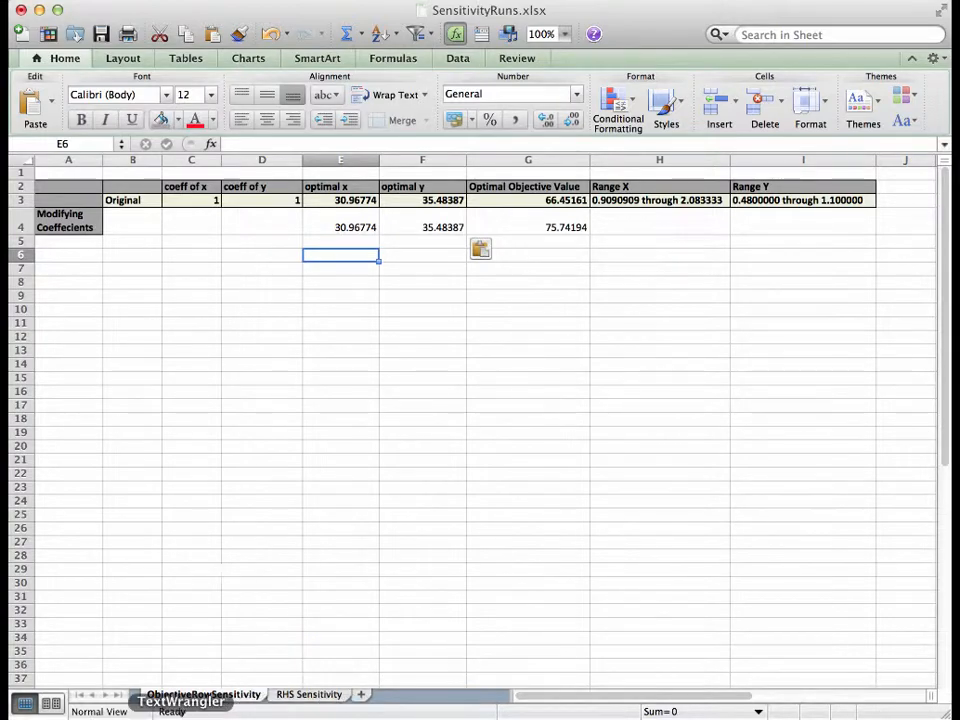
Step: Return to the TextWrangler script and change the x coefficient in the set.objfn line to 2.09
click(170, 700)
click(343, 368)
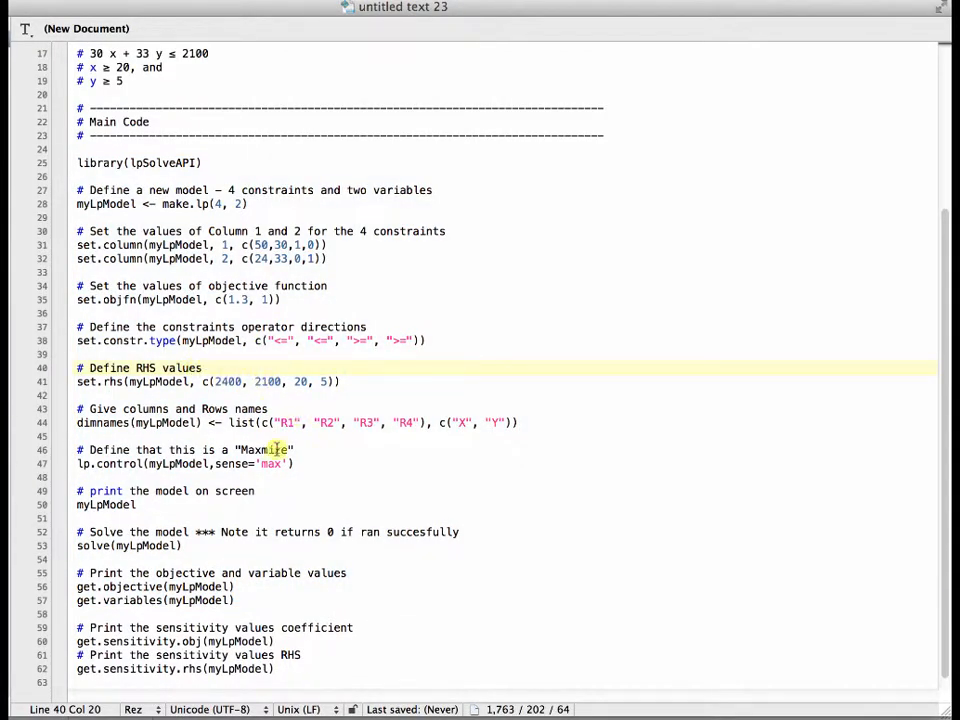
drag(232, 299, 246, 299)
text(2)
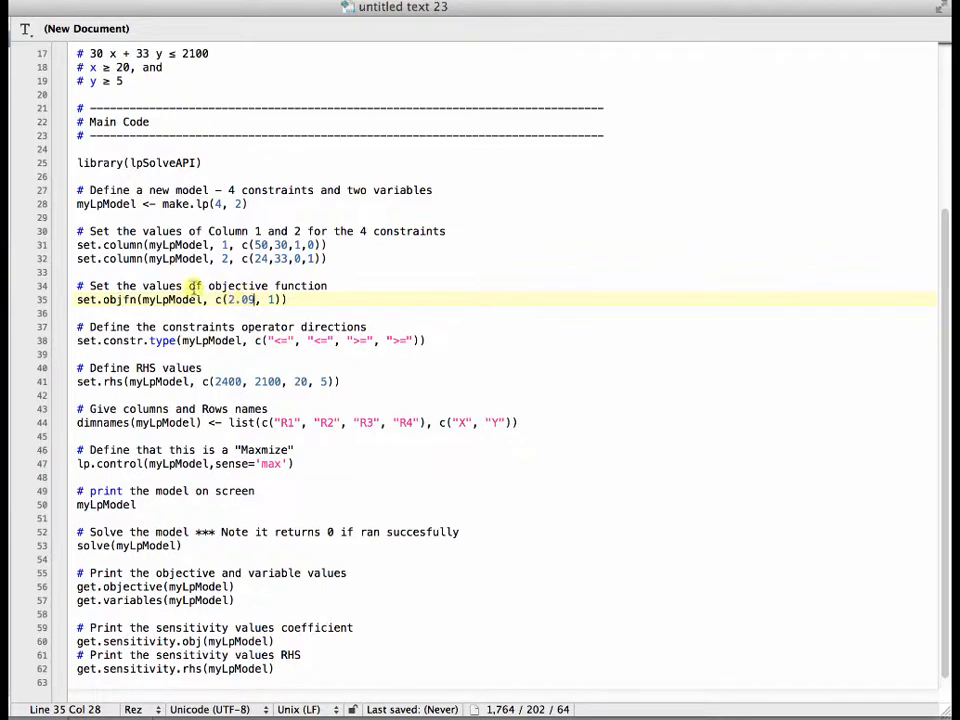
Step: Copy the main code through get.variables(myLpModel) and rerun the modified model in the R console
drag(76, 137, 55, 619)
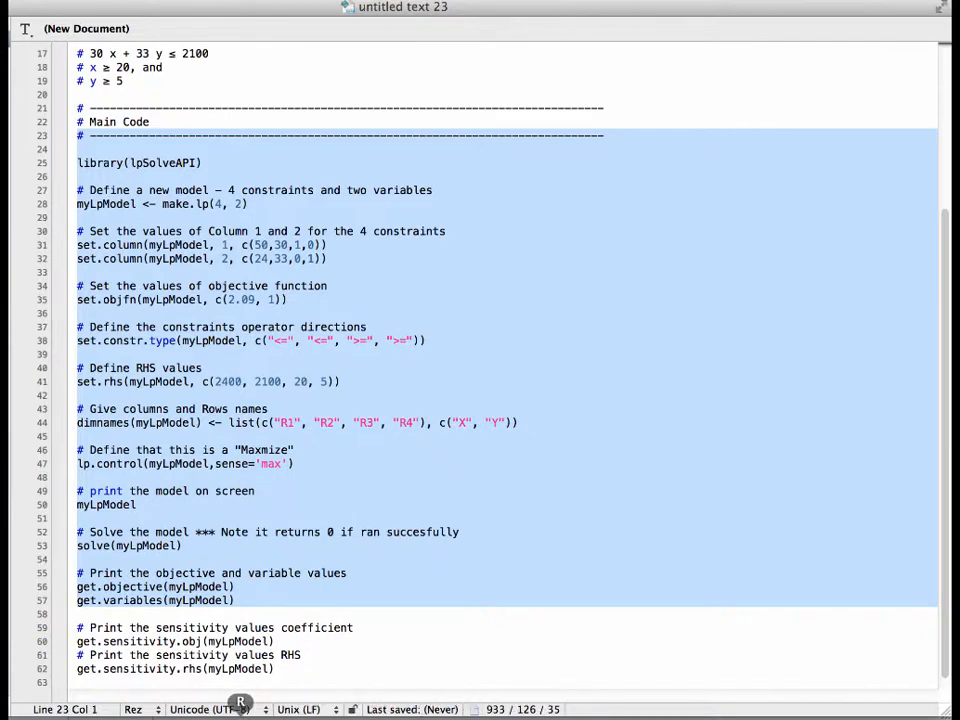
click(240, 702)
click(324, 639)
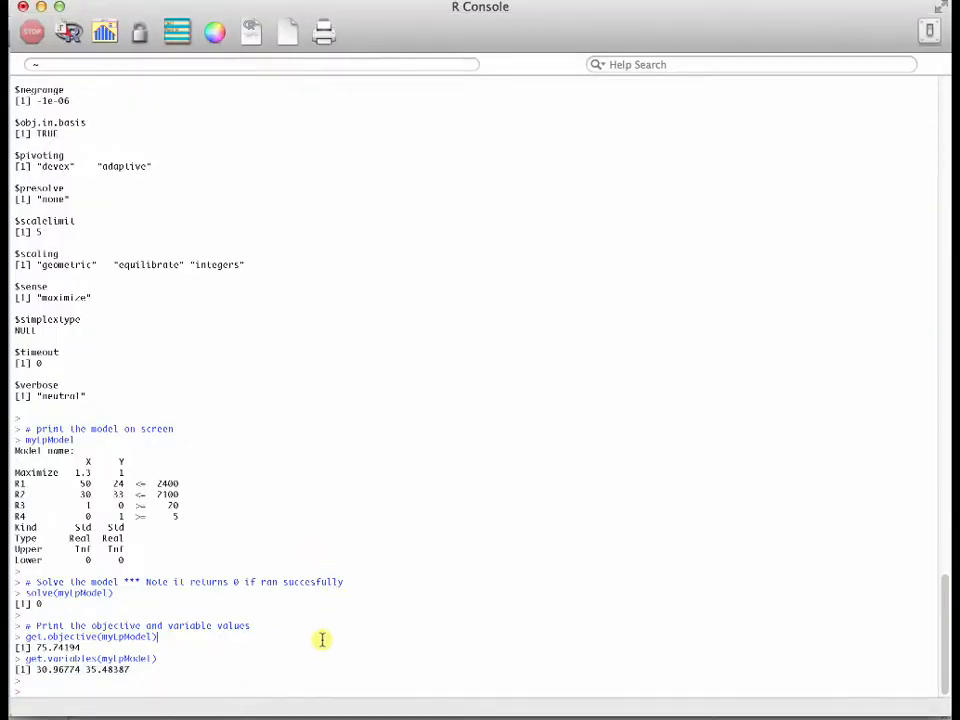
key(super+v)
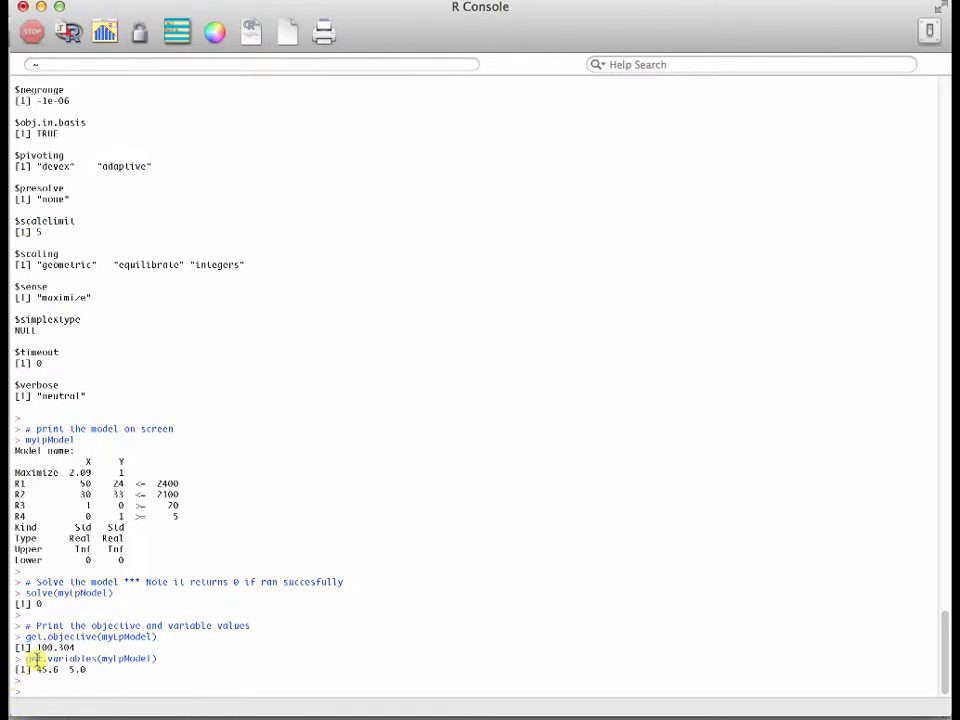
Step: Copy the new get.objective result 100.304 from the R console into cell G5 in Excel
key(super+plus)
drag(34, 643, 60, 643)
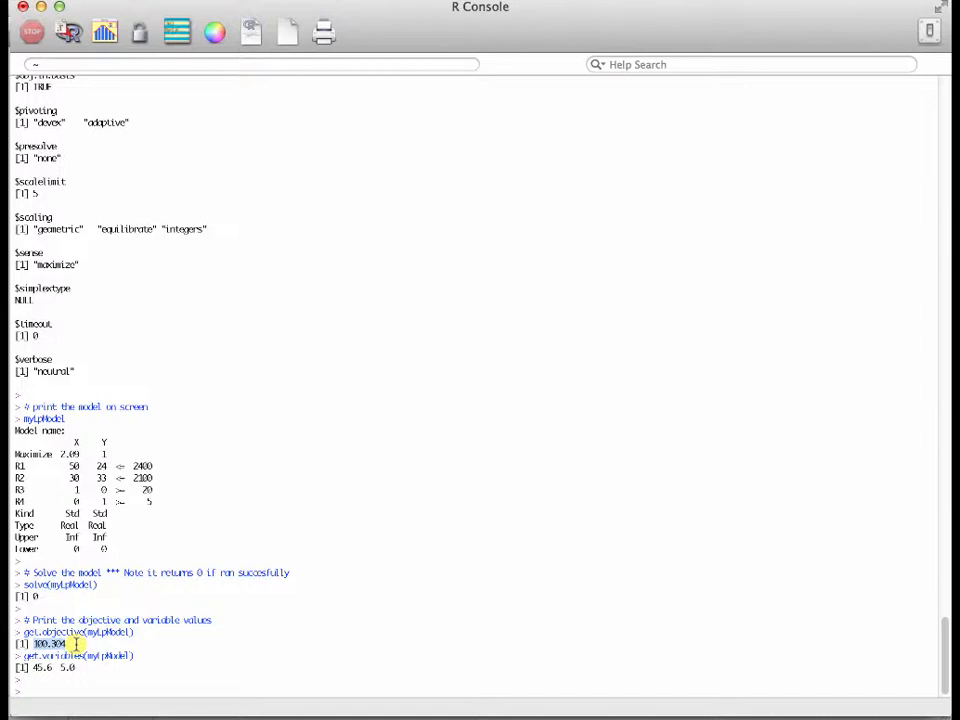
click(301, 714)
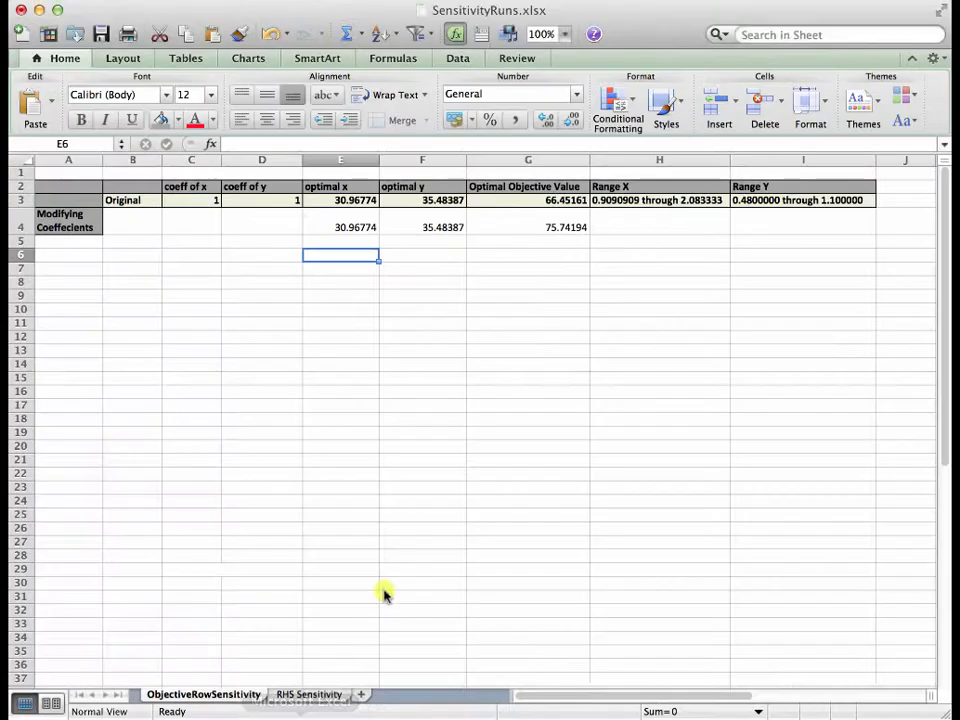
click(541, 245)
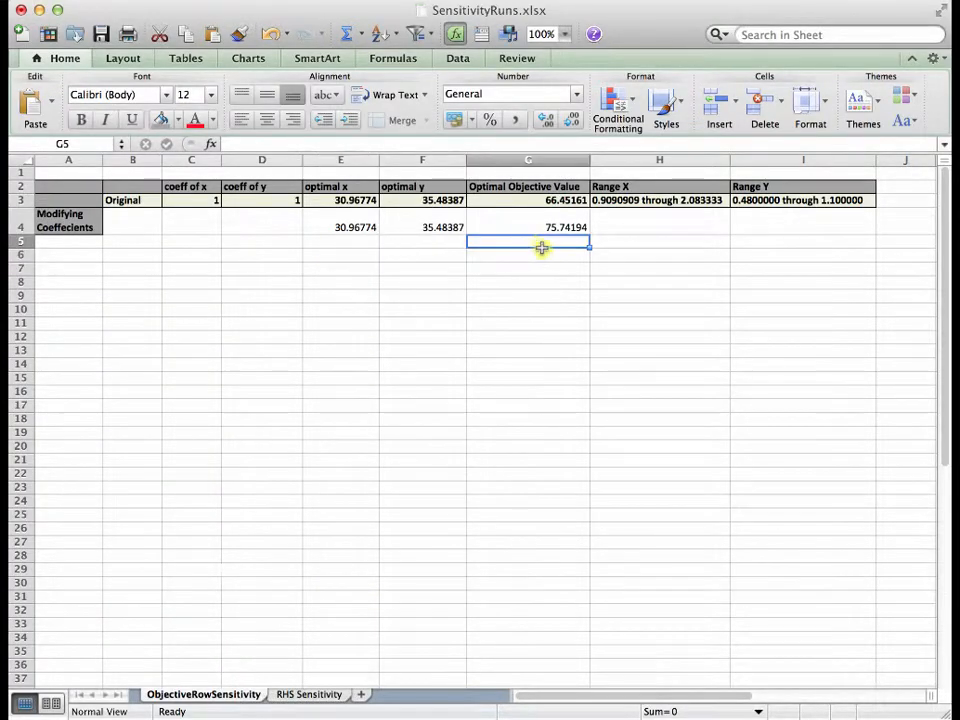
key(super+v)
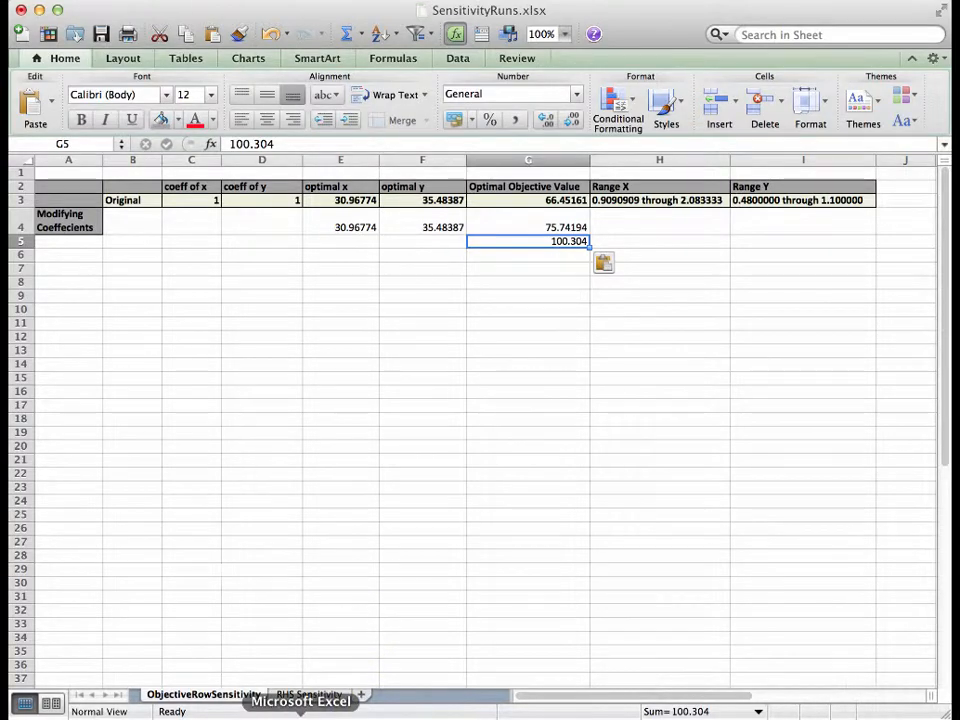
Step: Copy both get.variables values, 45.6 and 5.0, from the R console into cell E5 in Excel
click(240, 704)
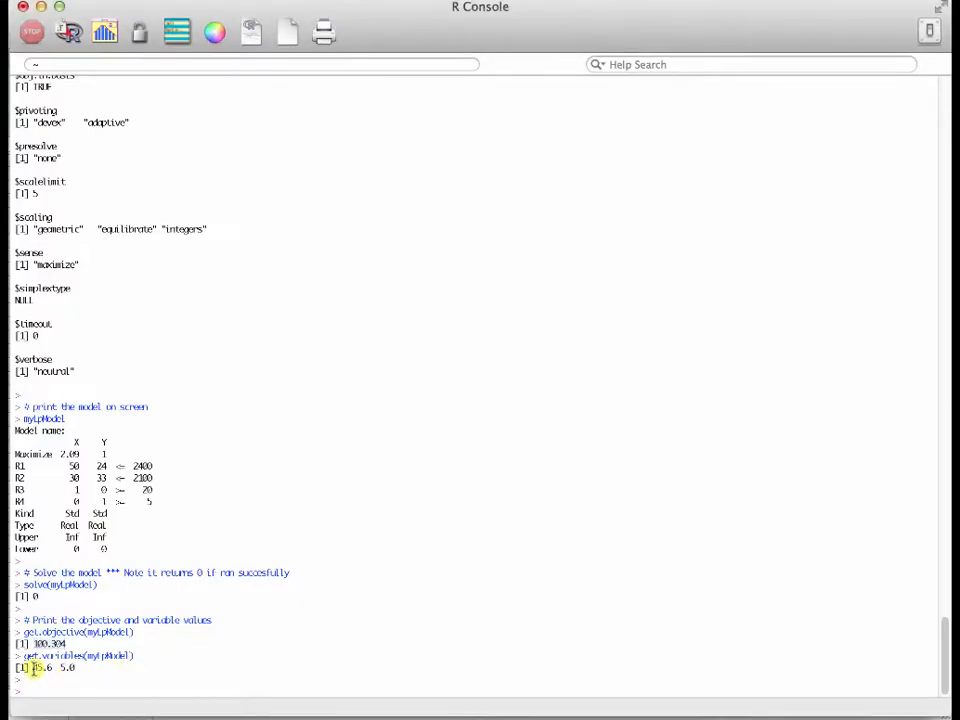
drag(33, 667, 74, 667)
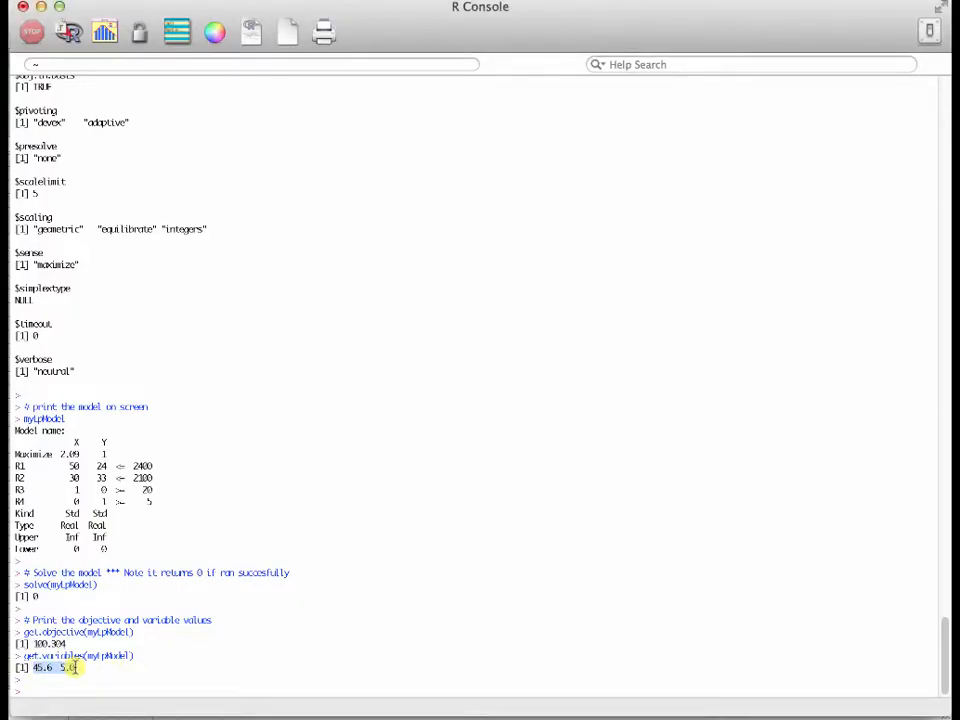
click(171, 638)
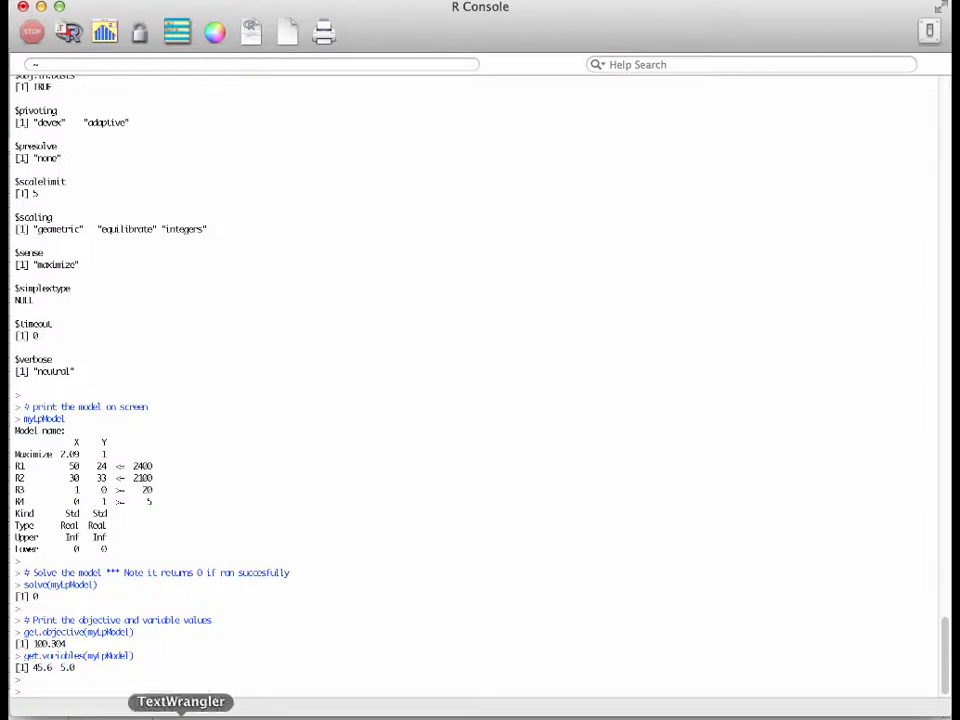
click(301, 715)
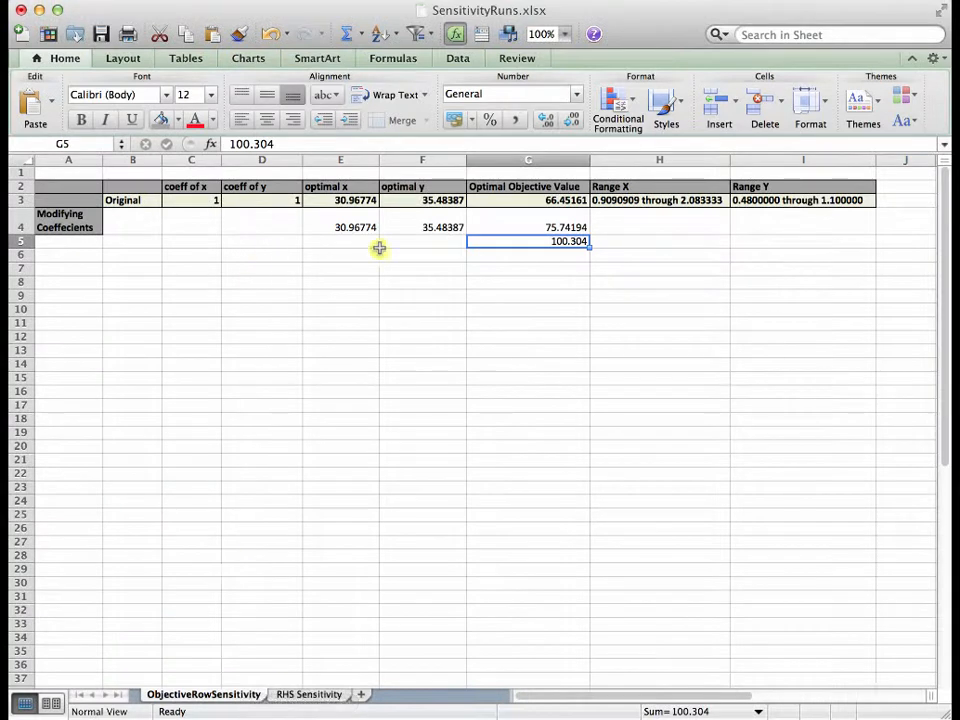
click(345, 242)
key(super+v)
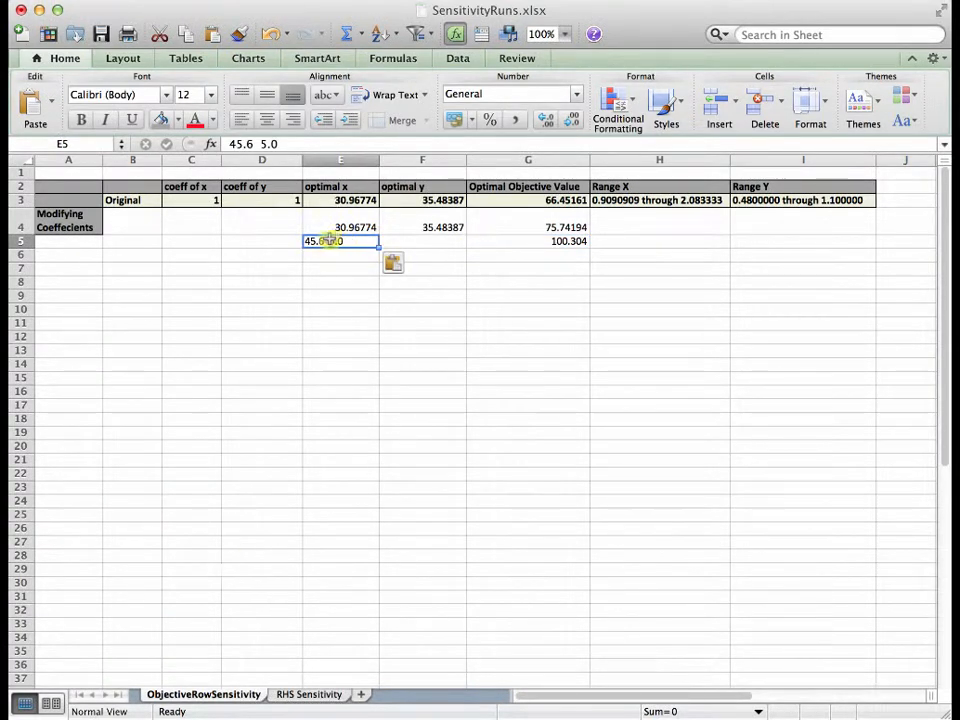
Step: Split the pasted pair so that E5 keeps only 45.6 and the optimal y cell F5 receives 5.0
click(288, 144)
key(BackSpace)
key(BackSpace)
key(BackSpace)
key(BackSpace)
key(BackSpace)
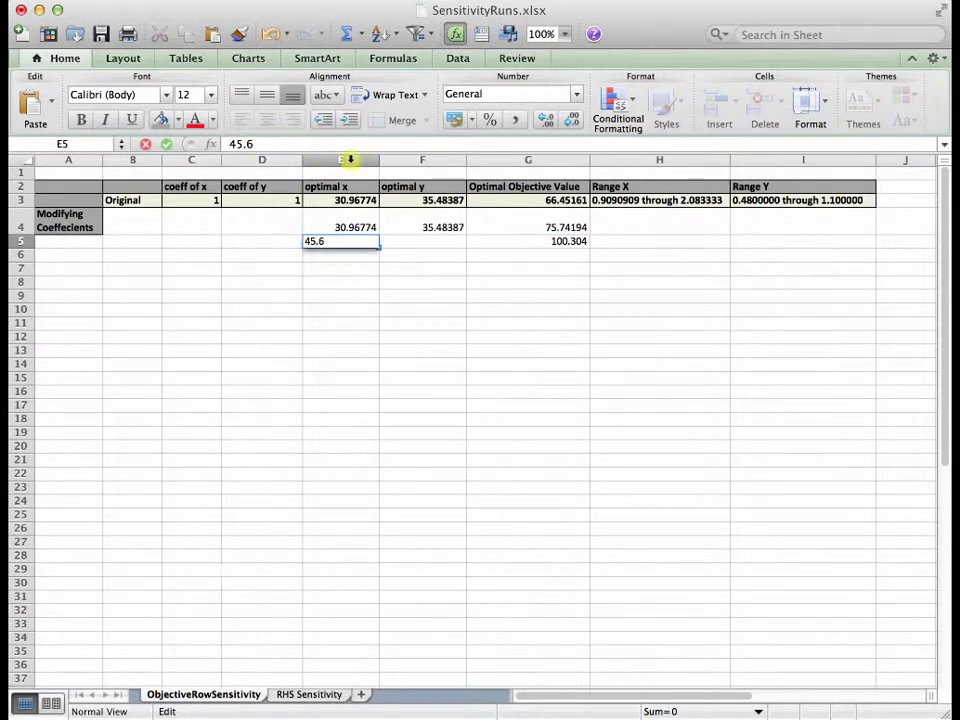
click(453, 244)
key(super+v)
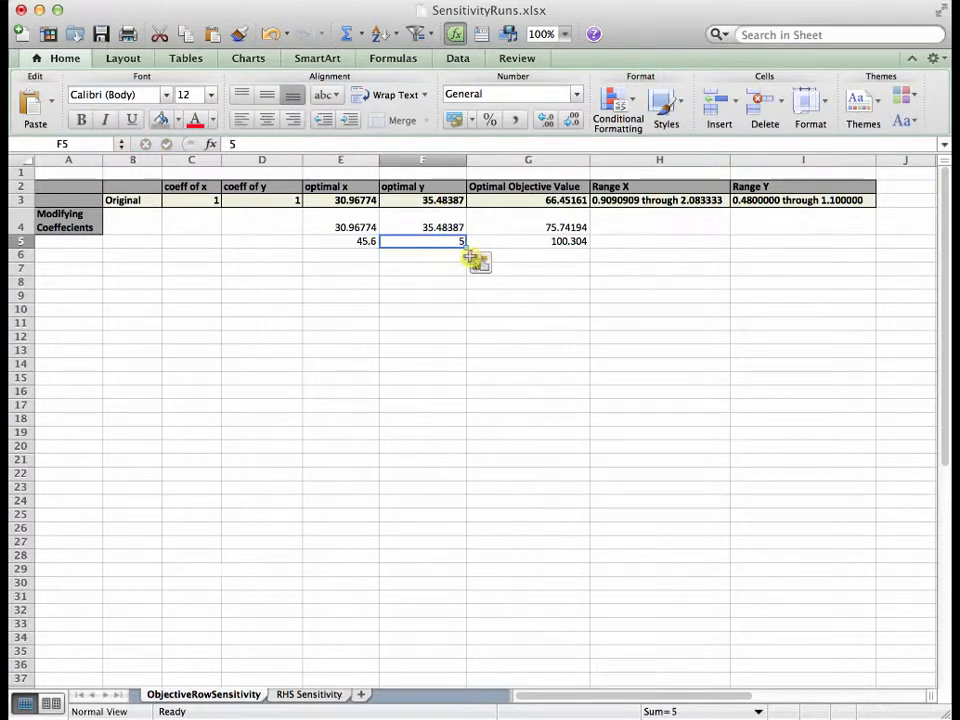
click(435, 257)
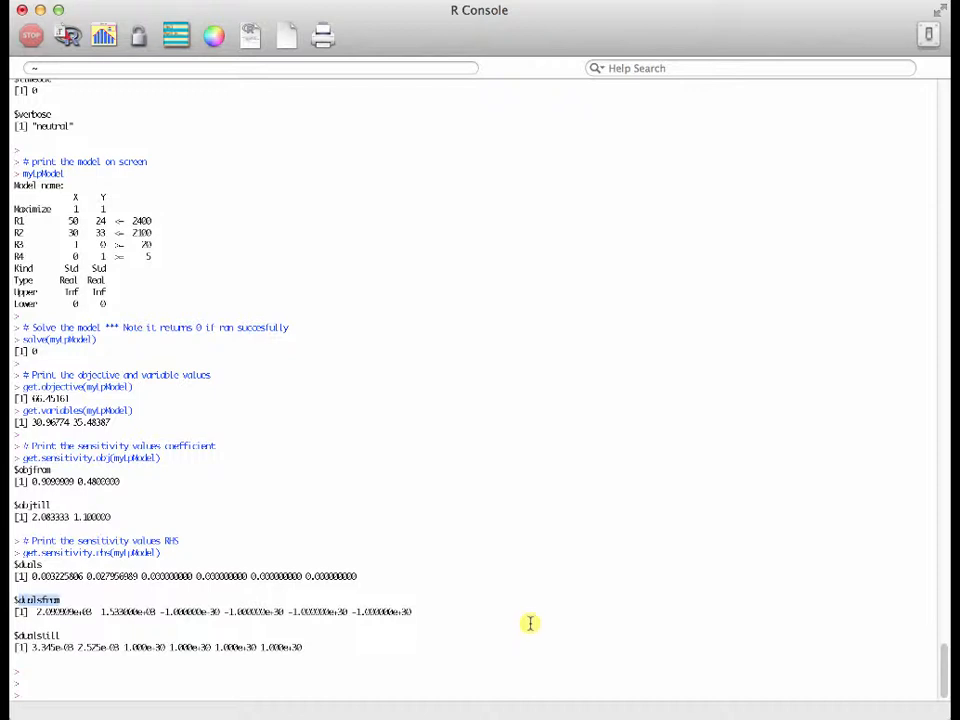
Step: Examine the get.sensitivity.rhs(myLpModel) output in the R console, focusing on the first two $duals values
click(97, 551)
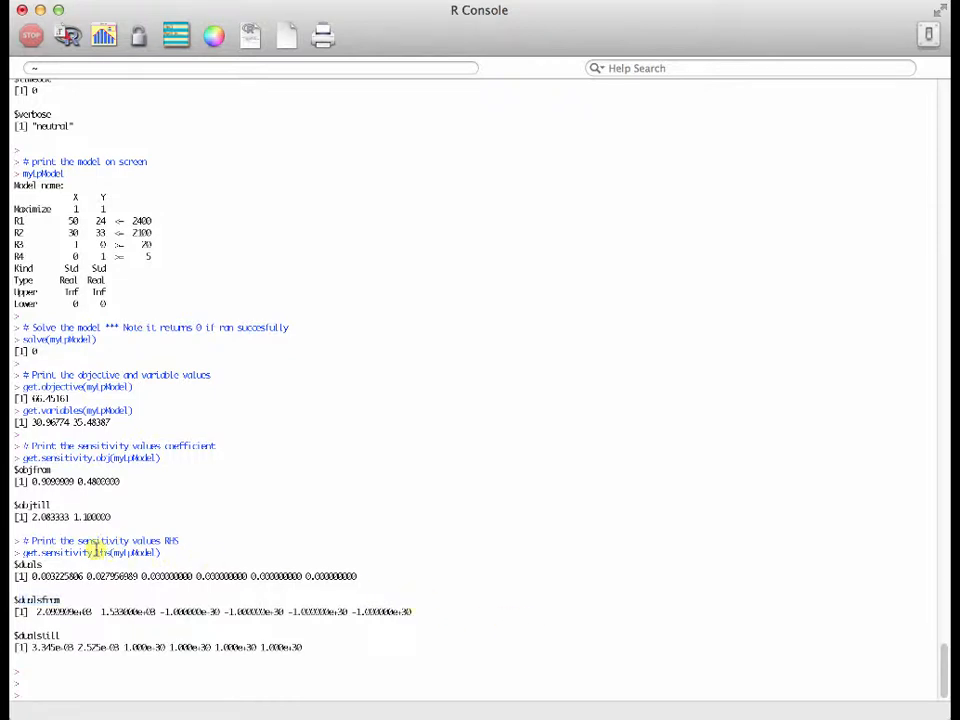
triple_click(97, 552)
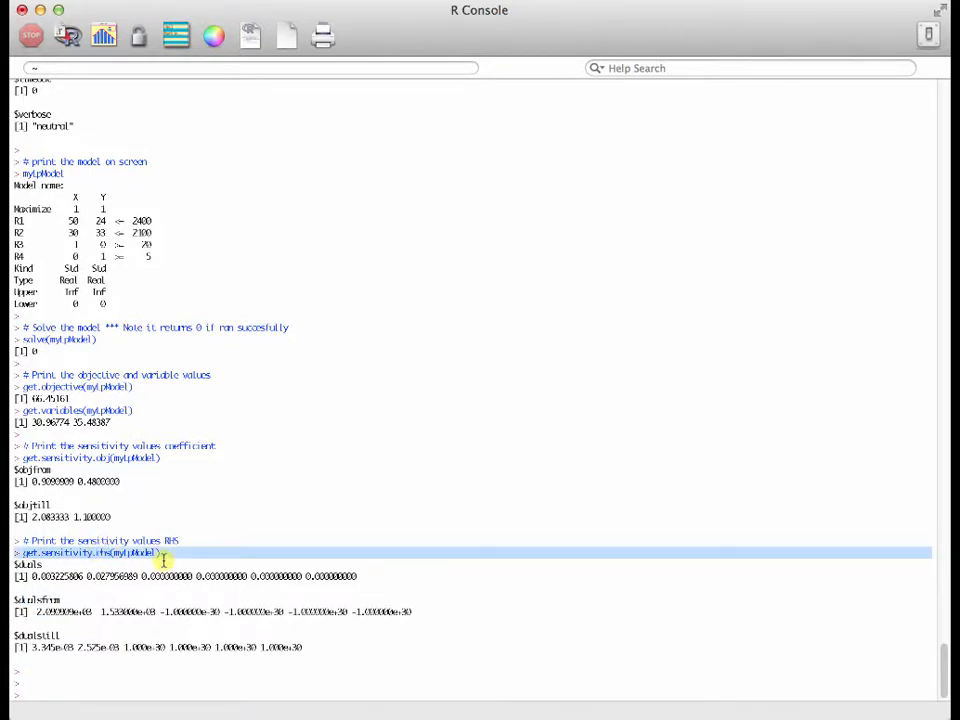
double_click(38, 565)
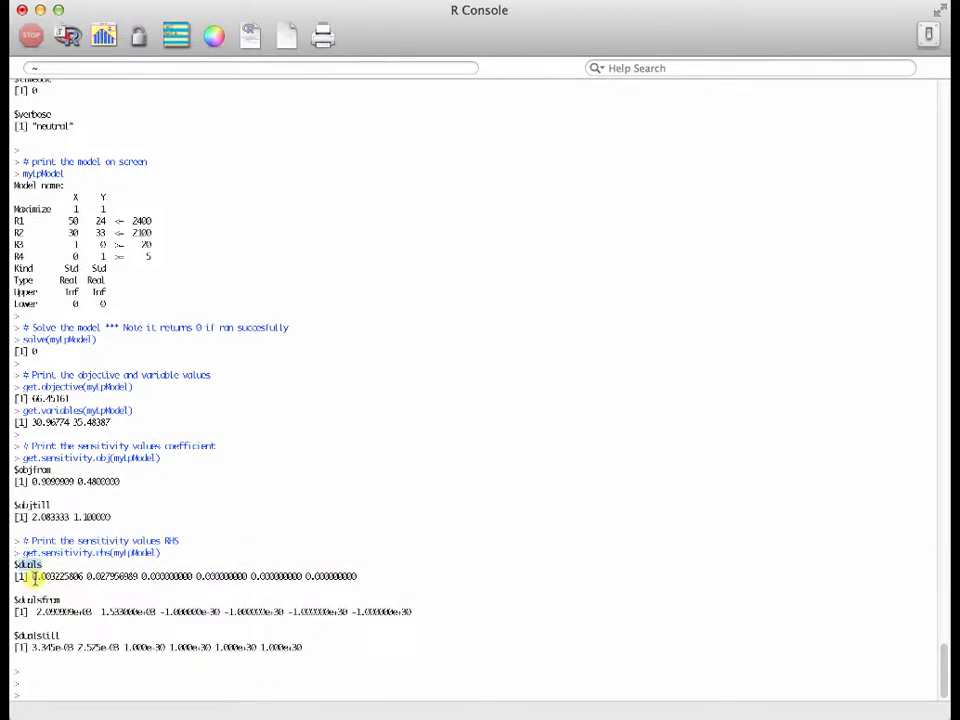
click(33, 577)
drag(33, 577, 145, 577)
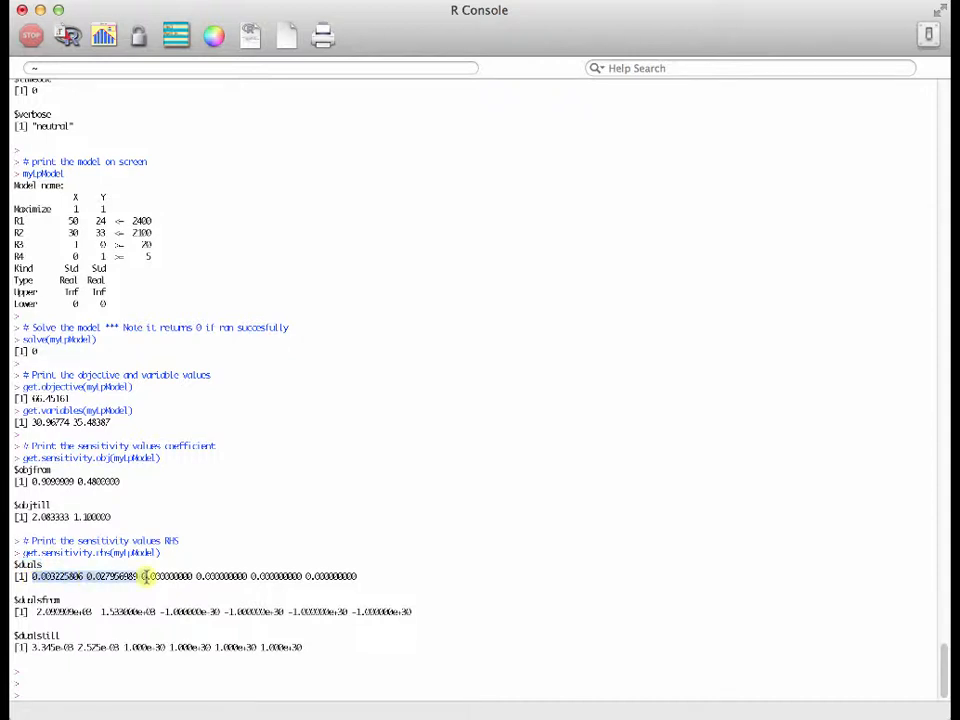
click(28, 577)
drag(31, 577, 76, 576)
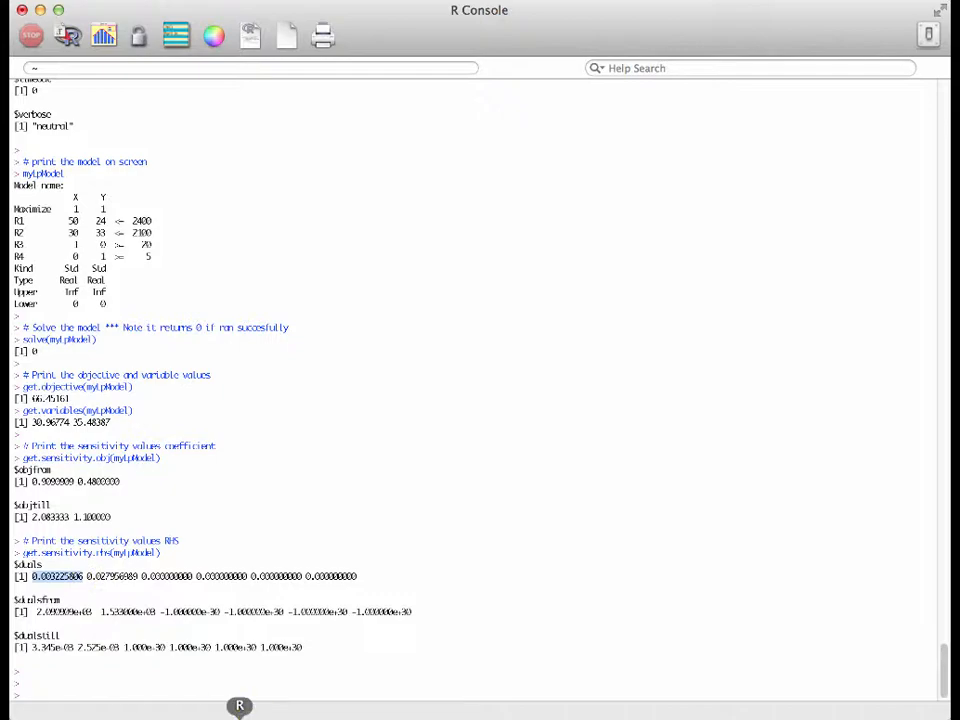
Step: Compare the first two $duals values in R with the Row 1 and Row 2 Dual cells on Excel's RHS Sensitivity sheet
click(300, 716)
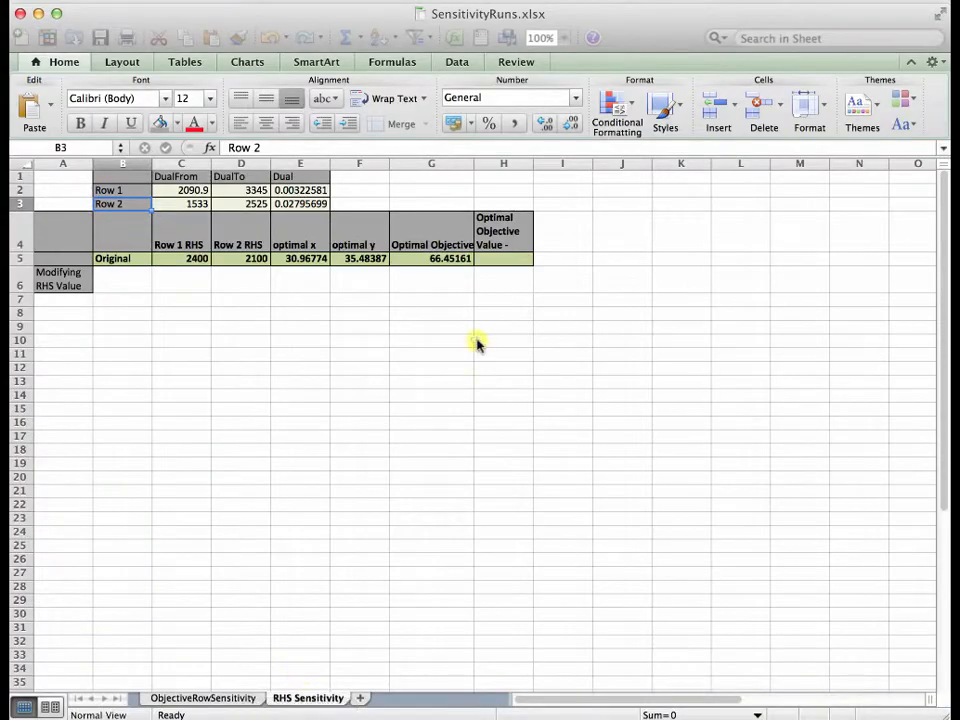
click(303, 187)
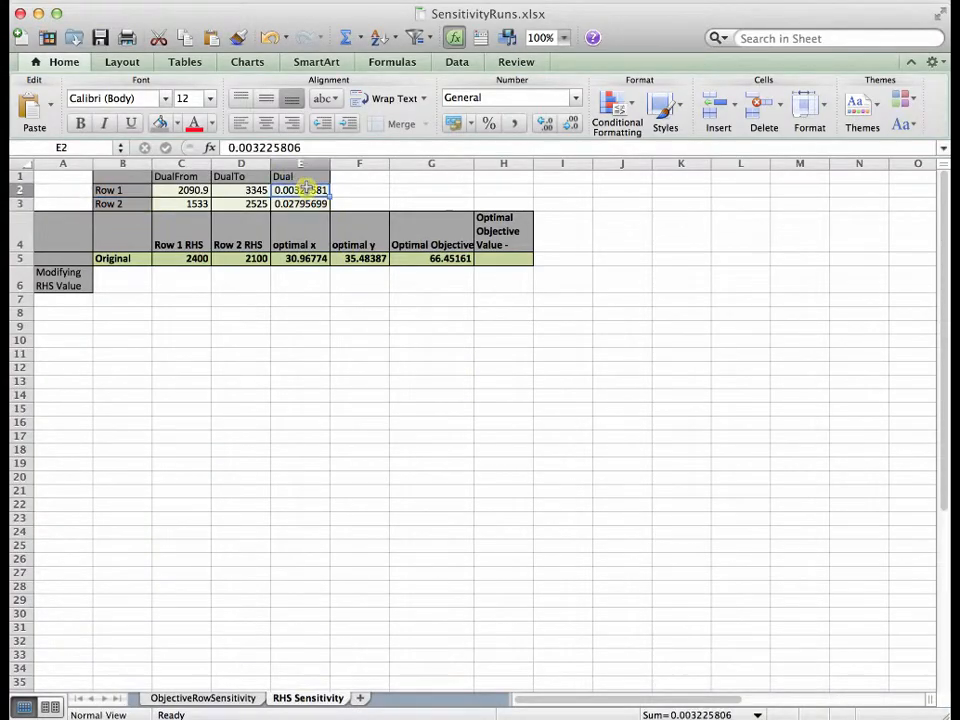
click(133, 189)
click(290, 189)
click(240, 712)
click(88, 578)
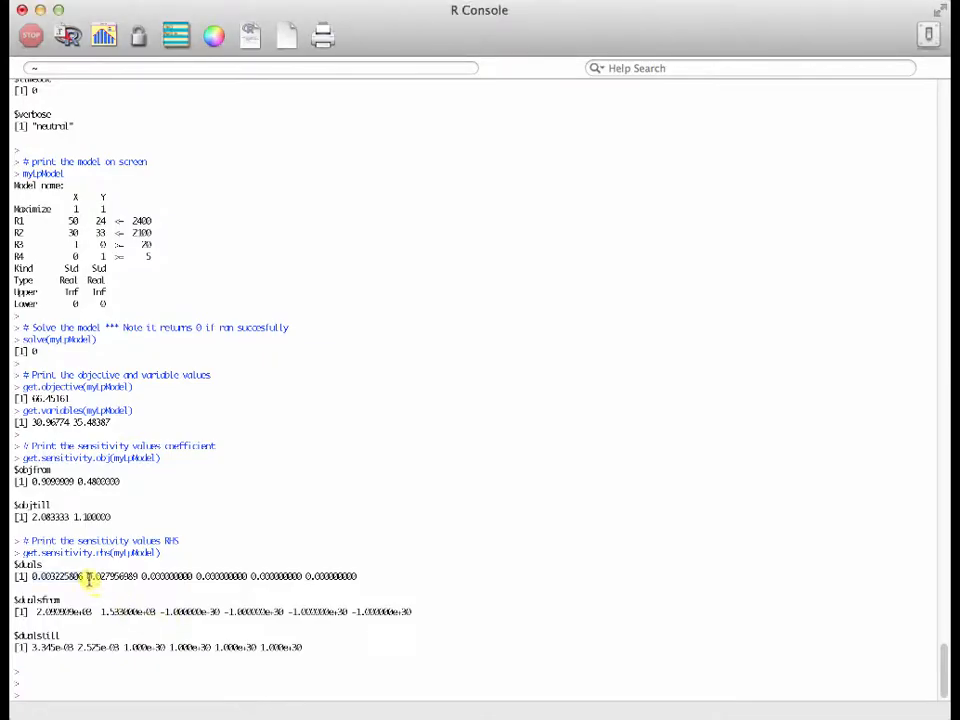
drag(88, 578, 131, 577)
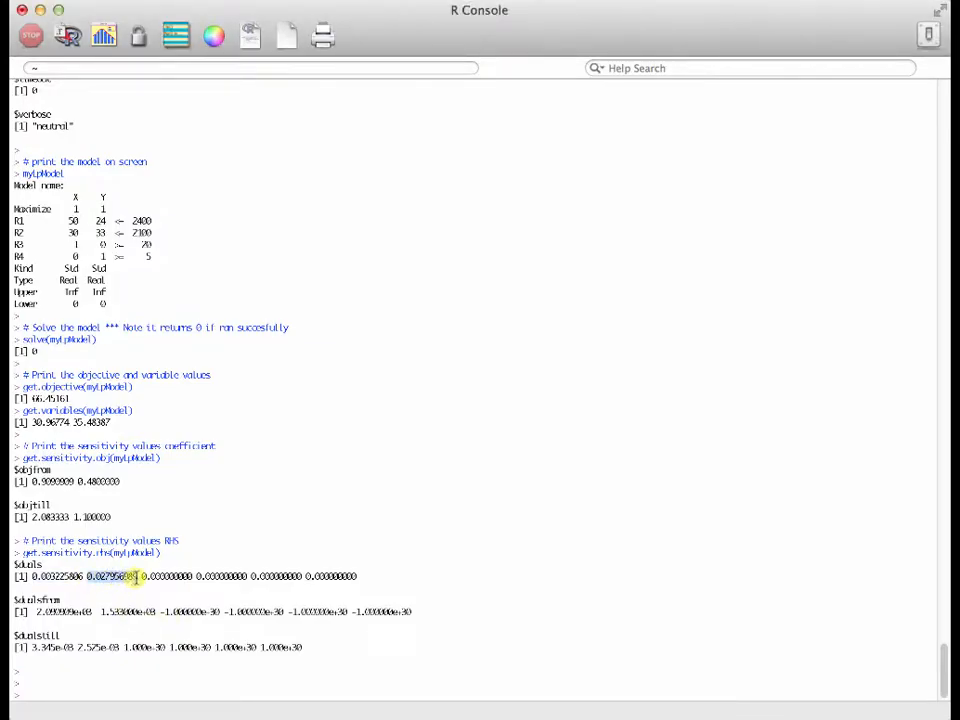
click(300, 714)
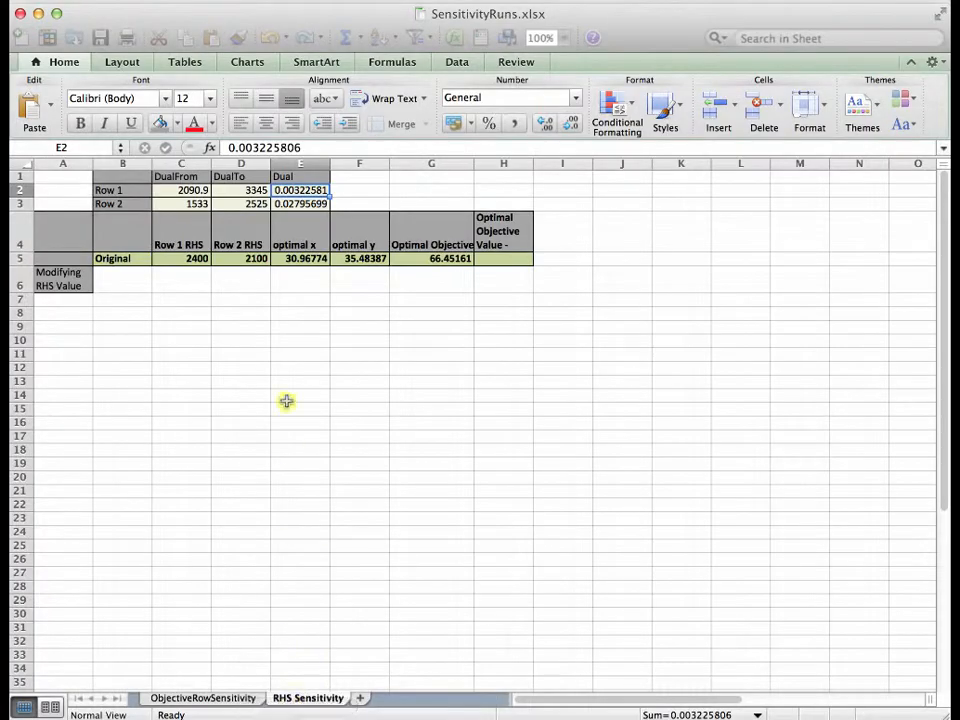
click(298, 204)
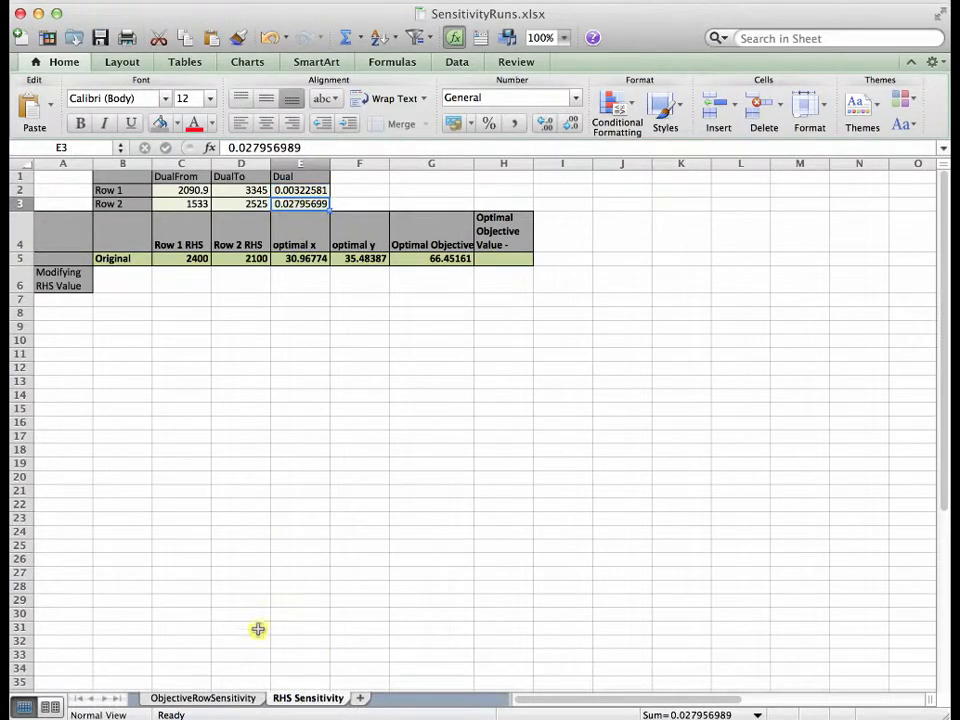
Step: Compare the first $dualsfrom and $dualstill values in the R console with Row 1's DualFrom and DualTo cells in Excel
click(240, 706)
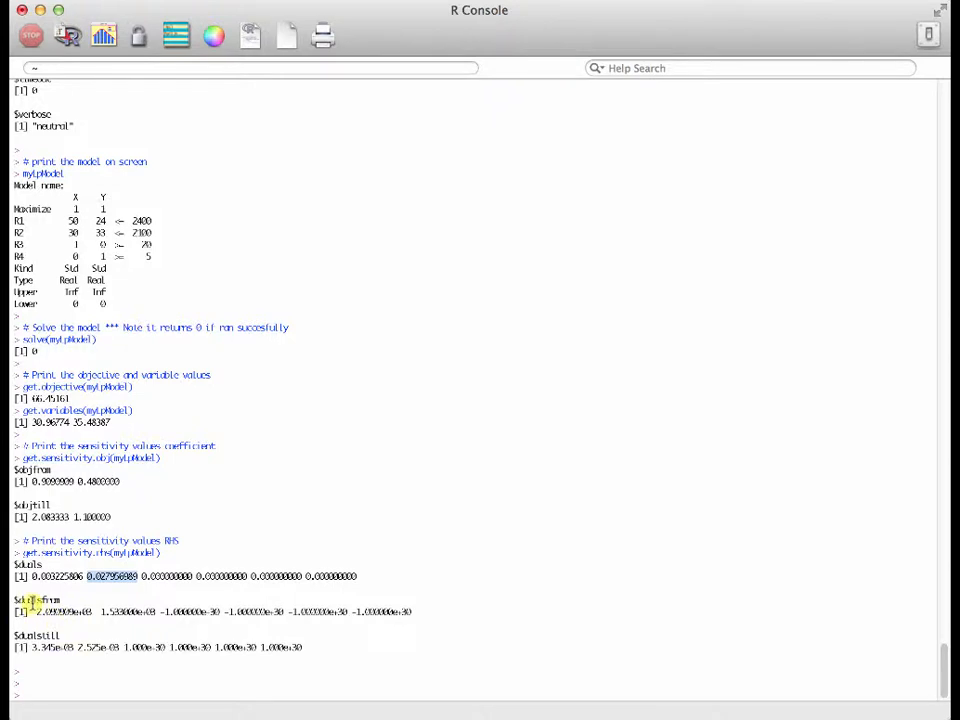
click(47, 606)
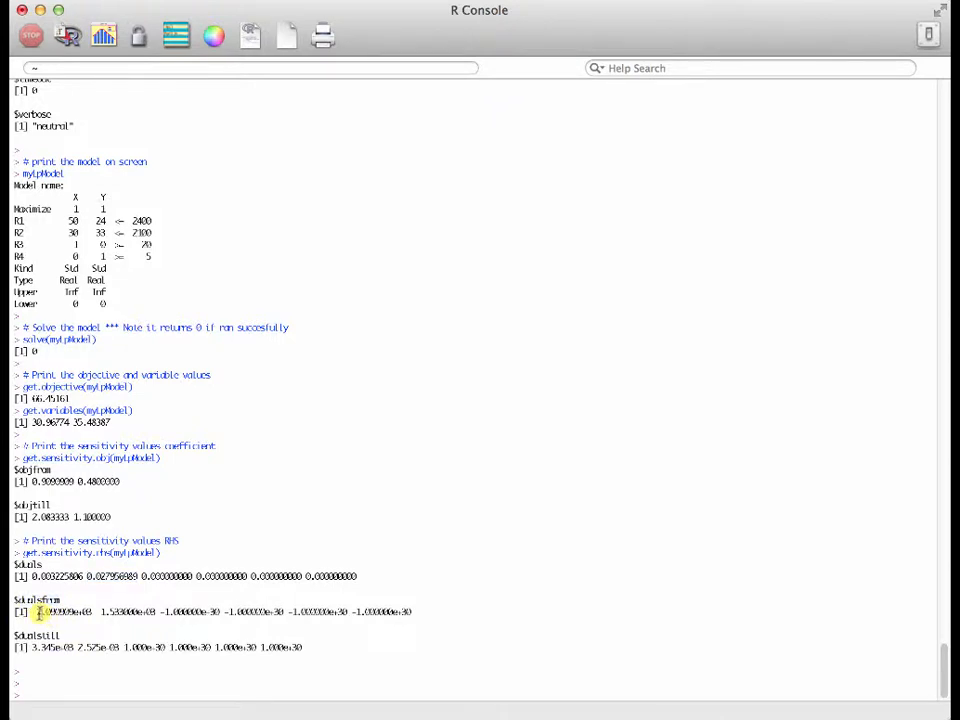
mouse_move(38, 613)
mouse_down()
mouse_move(92, 612)
mouse_move(45, 615)
mouse_up()
click(300, 715)
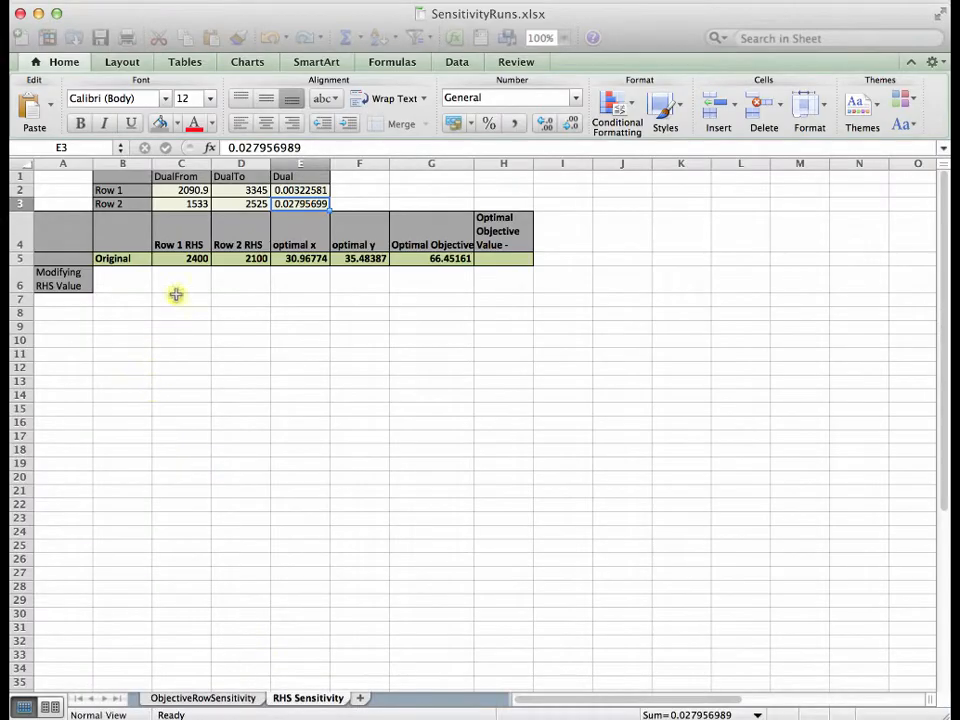
click(193, 189)
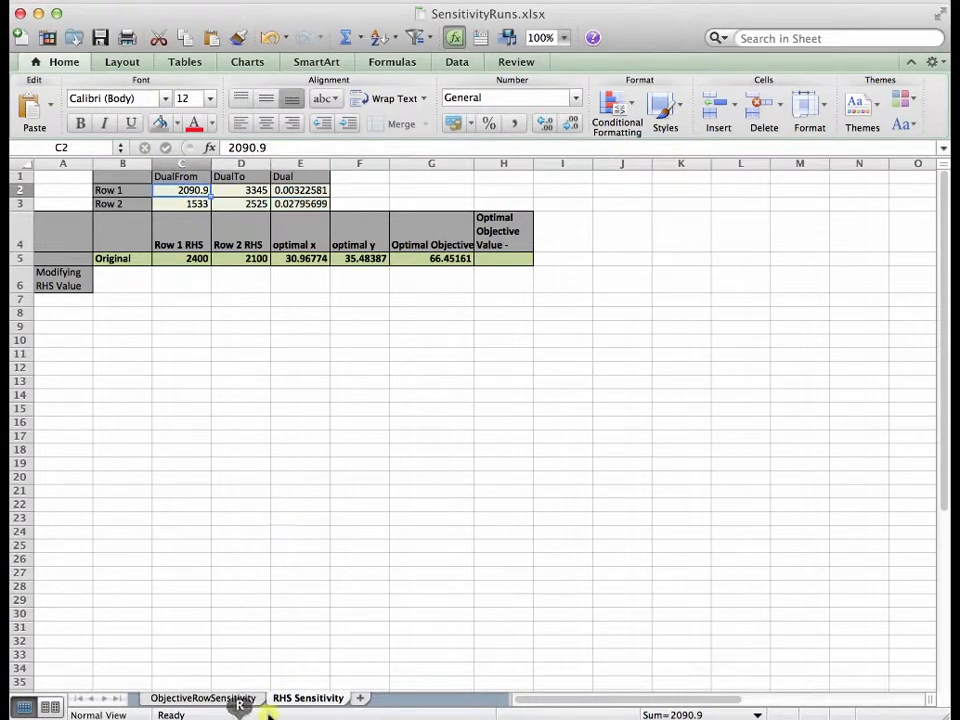
click(240, 705)
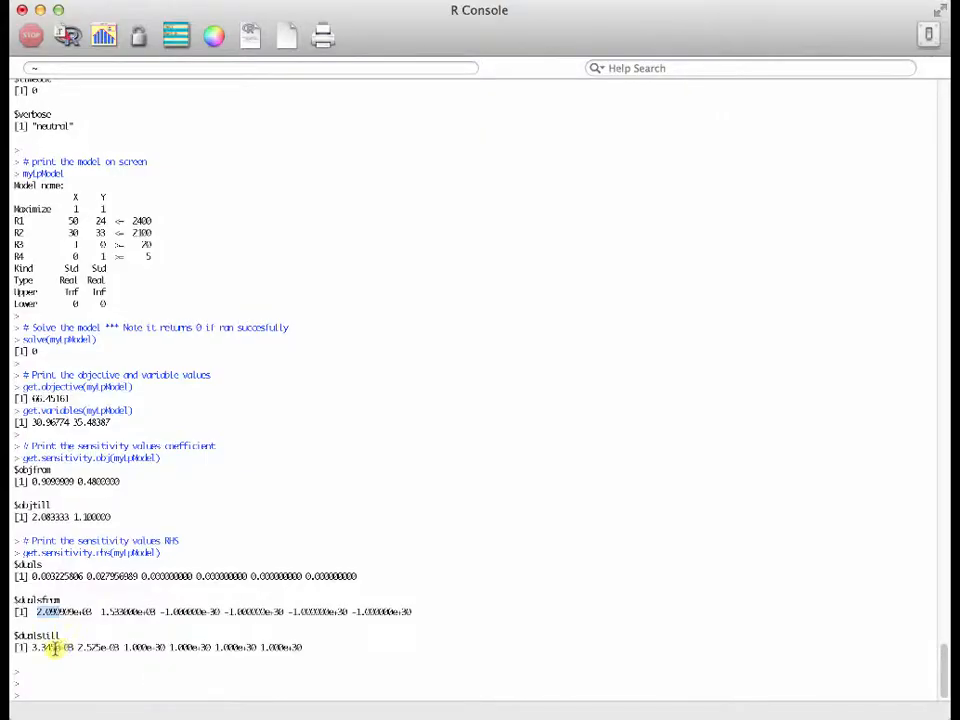
drag(32, 650, 61, 649)
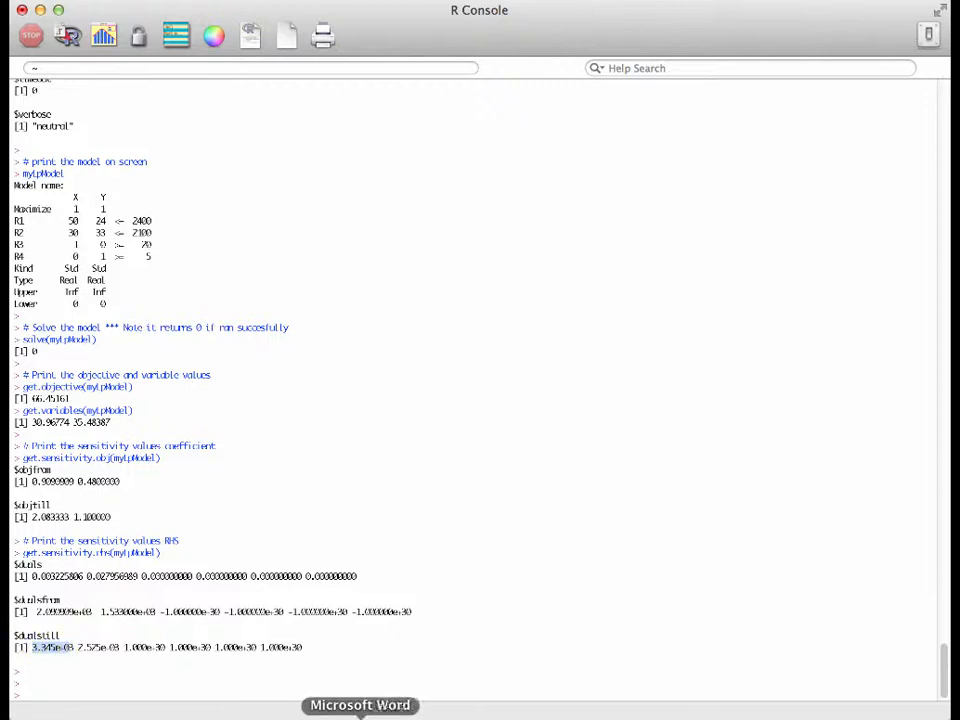
click(360, 708)
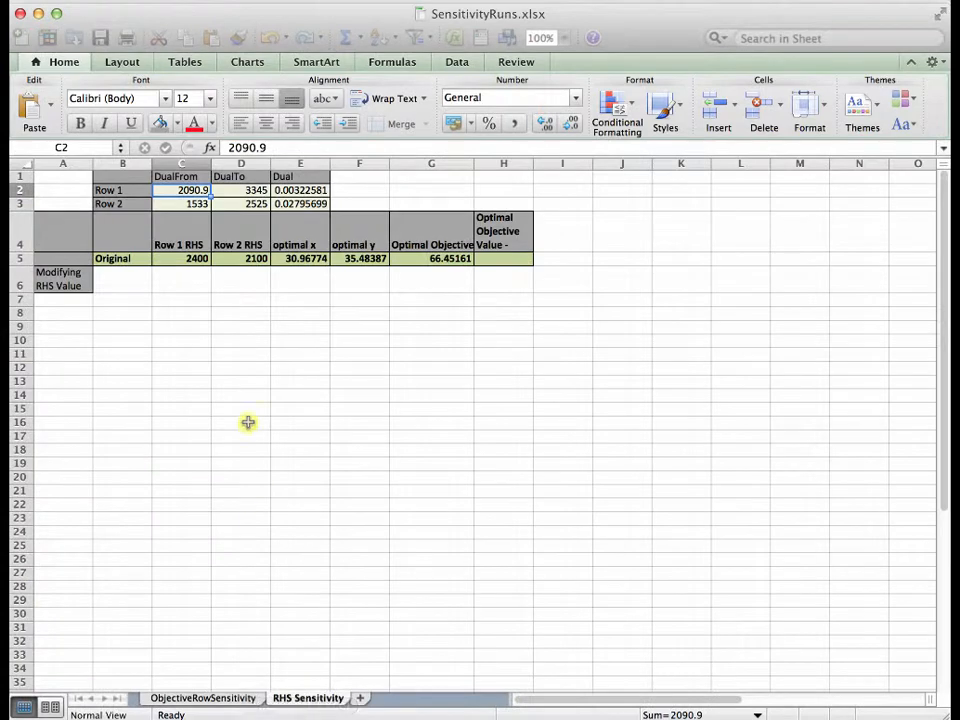
click(245, 190)
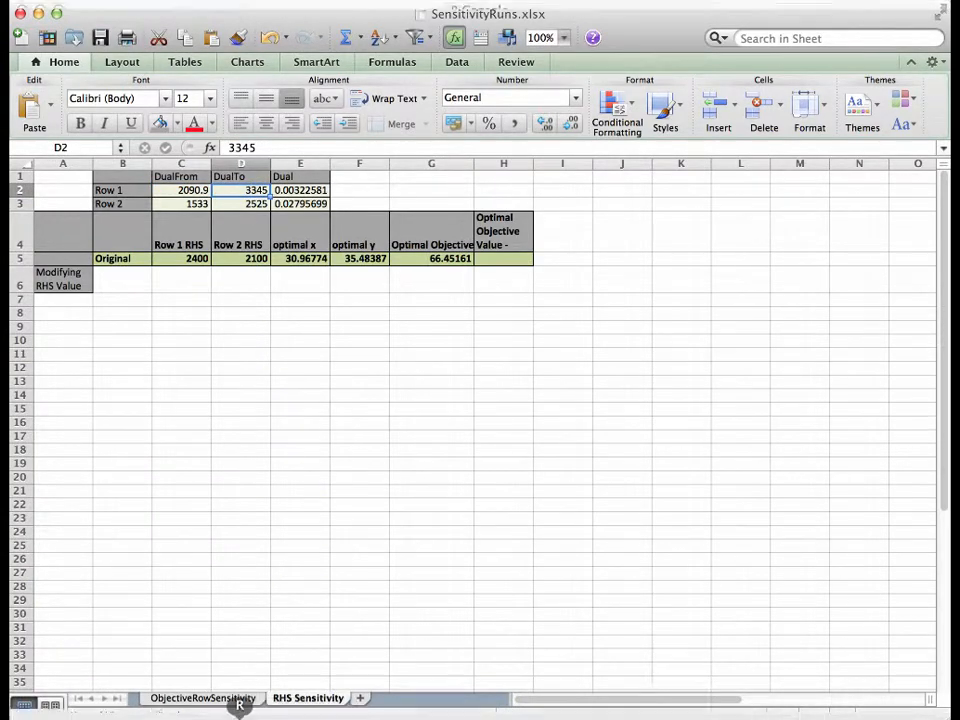
Step: Check the second $dualsfrom and $dualstill values in R against Row 2's DualFrom and DualTo in Excel, and review the Original row
click(242, 699)
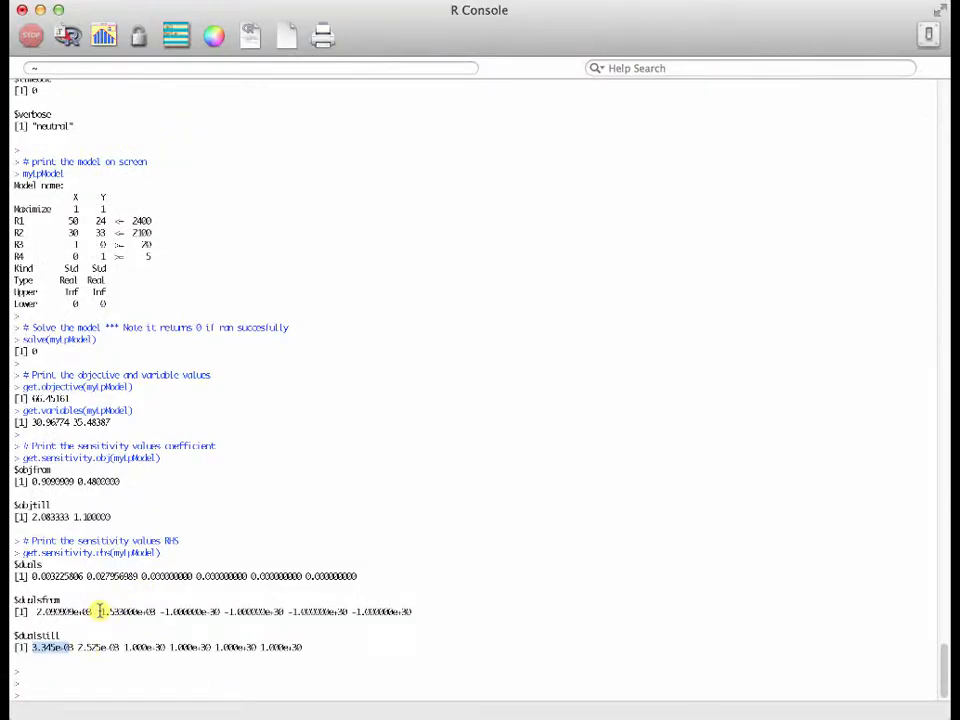
drag(100, 611, 153, 614)
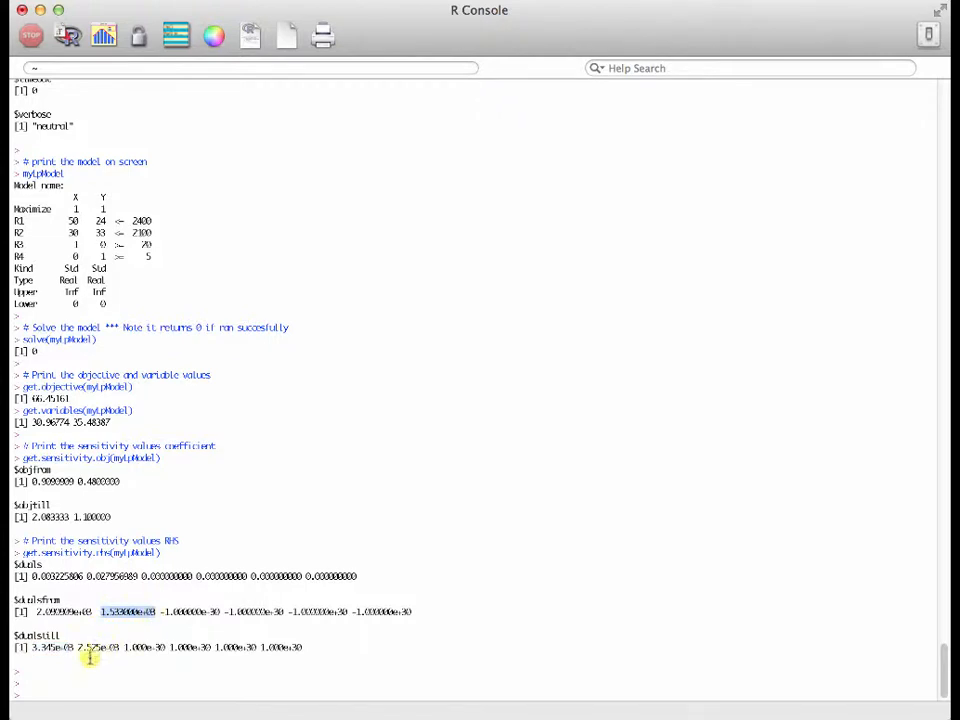
drag(78, 647, 106, 647)
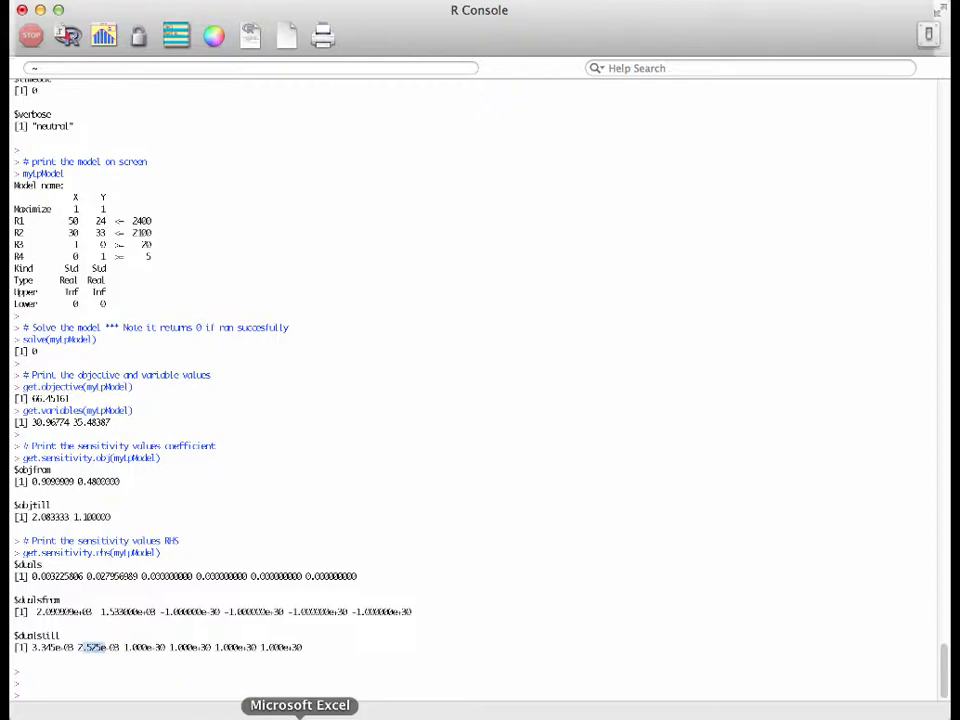
click(300, 706)
click(200, 204)
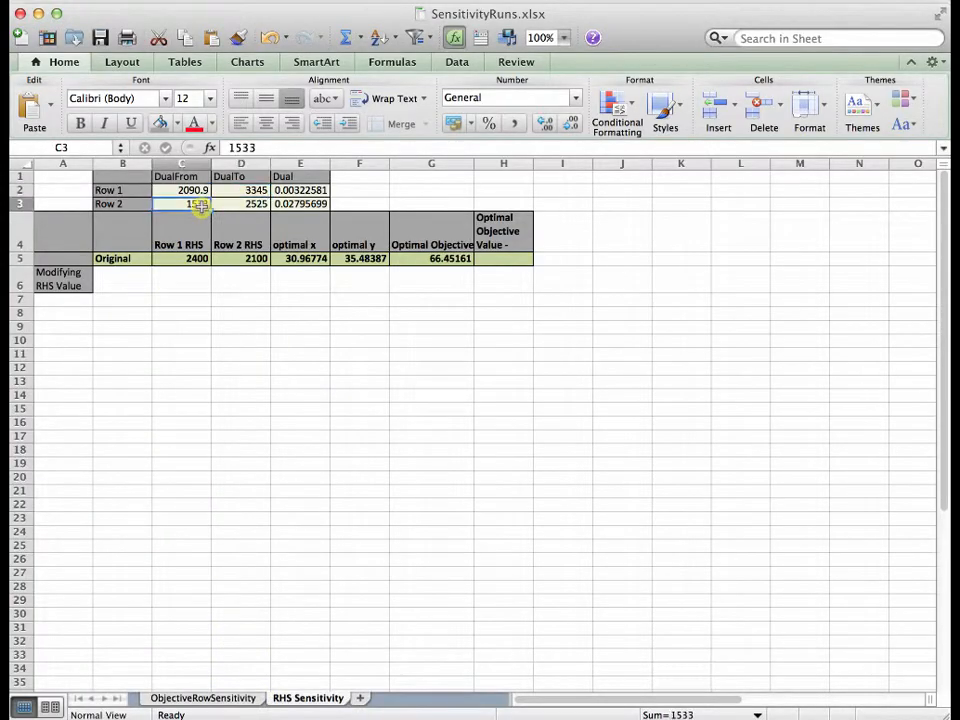
click(252, 204)
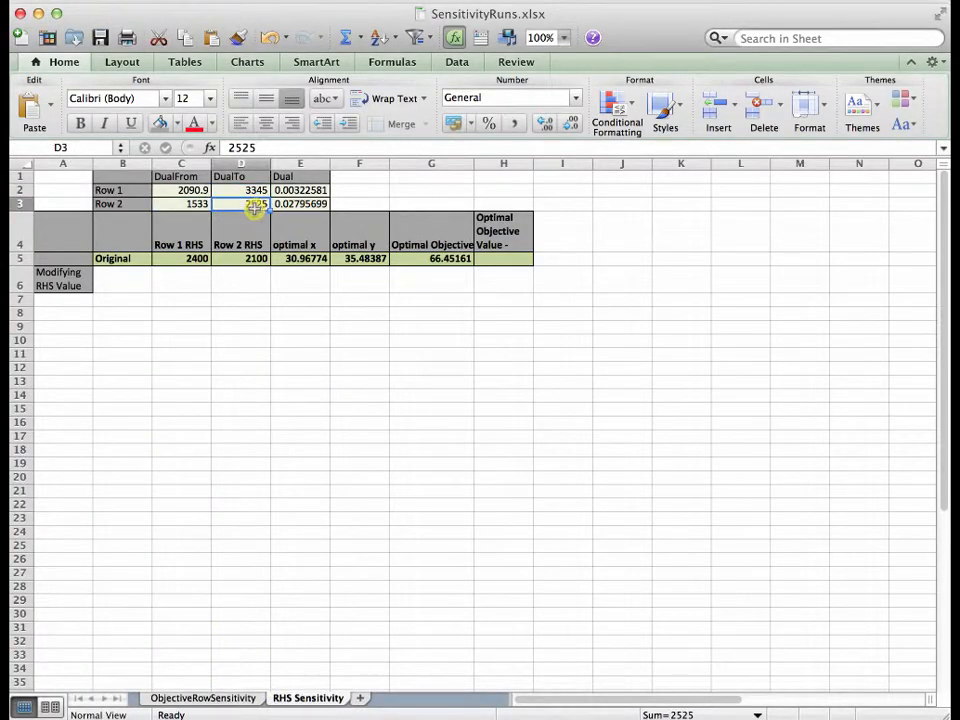
drag(120, 259, 483, 259)
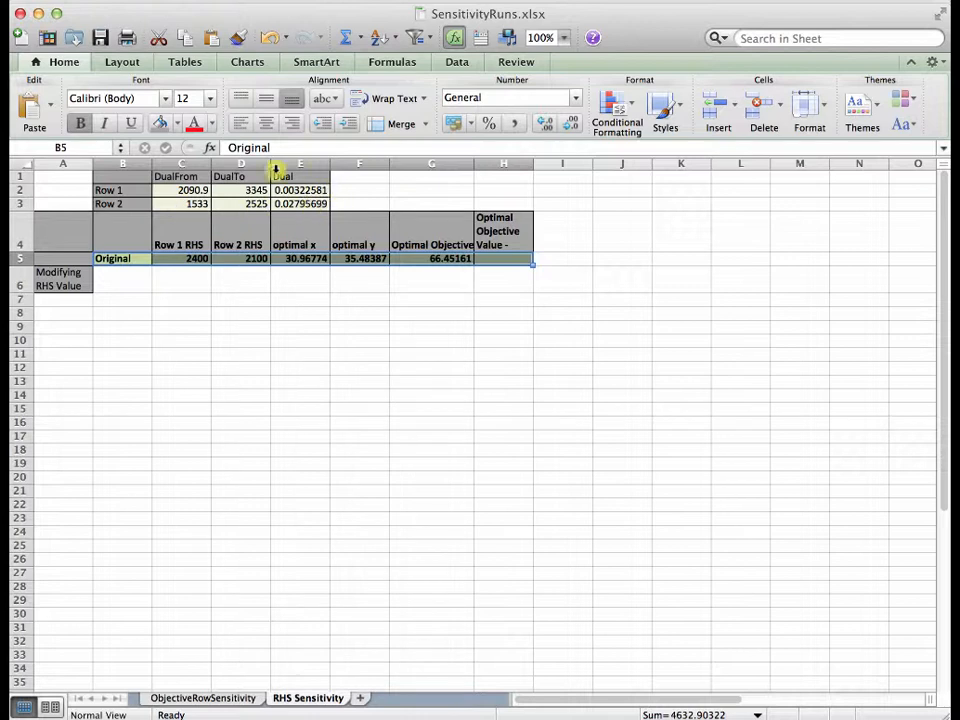
click(382, 288)
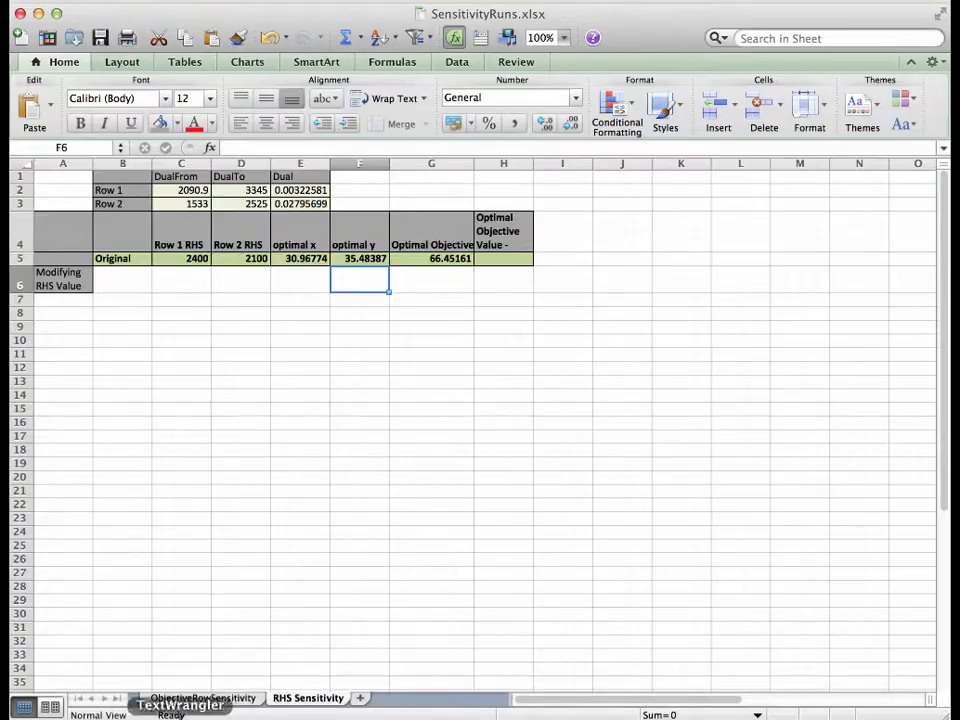
Step: Switch to the TextWrangler script and change the first right-hand-side value in the set.rhs line to 2401
click(180, 712)
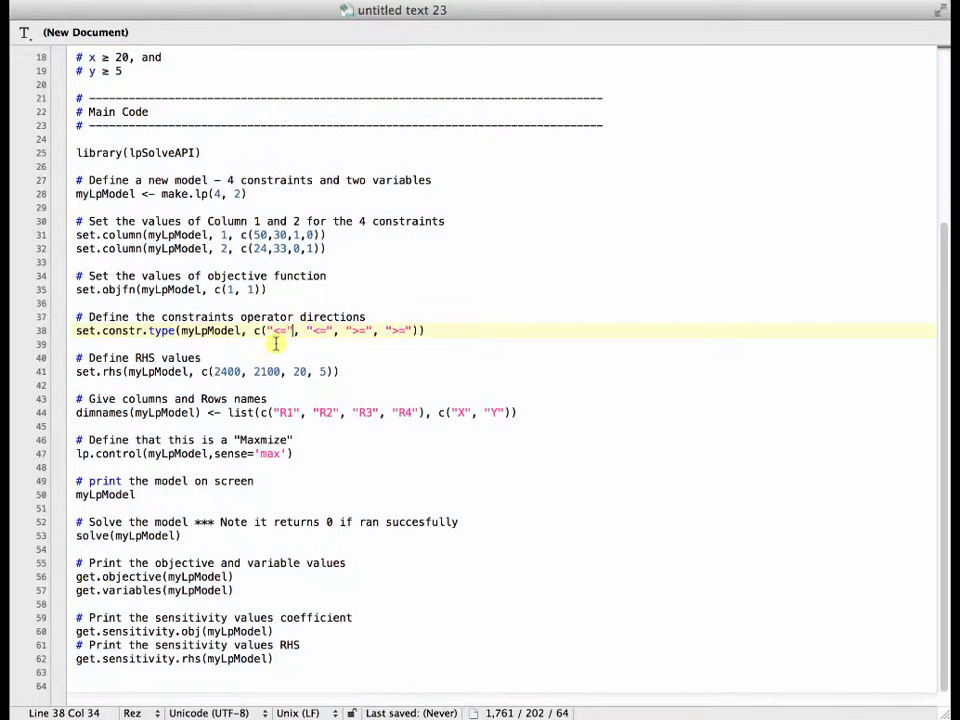
click(290, 330)
drag(242, 371, 237, 372)
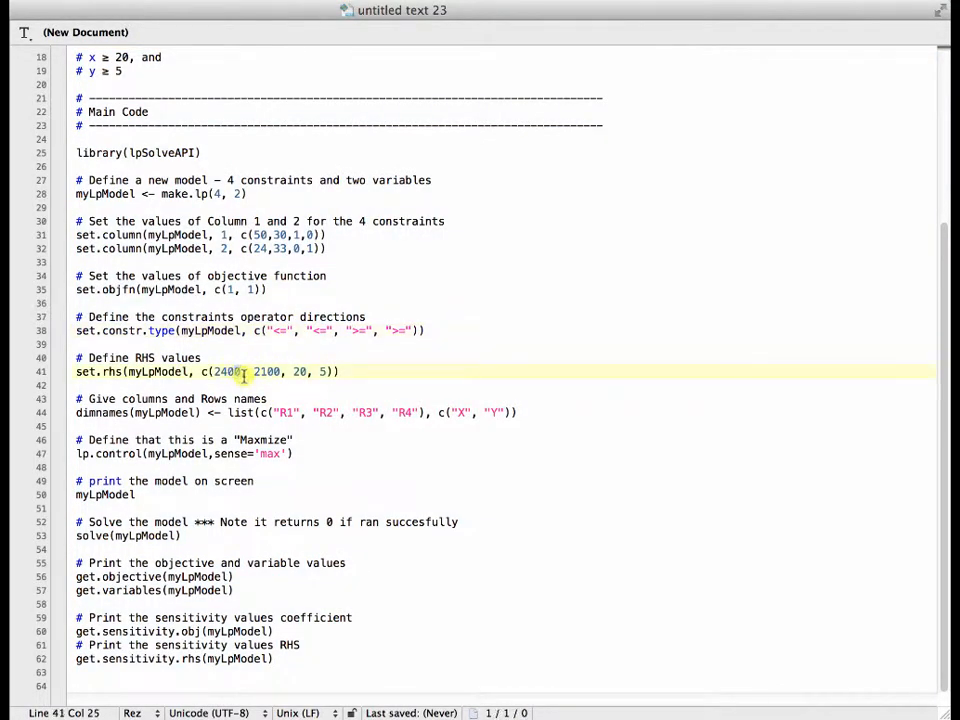
text(1)
Step: Copy the main code from library(lpSolveAPI) through get.sensitivity.rhs(myLpModel) and run it in the R console
click(298, 667)
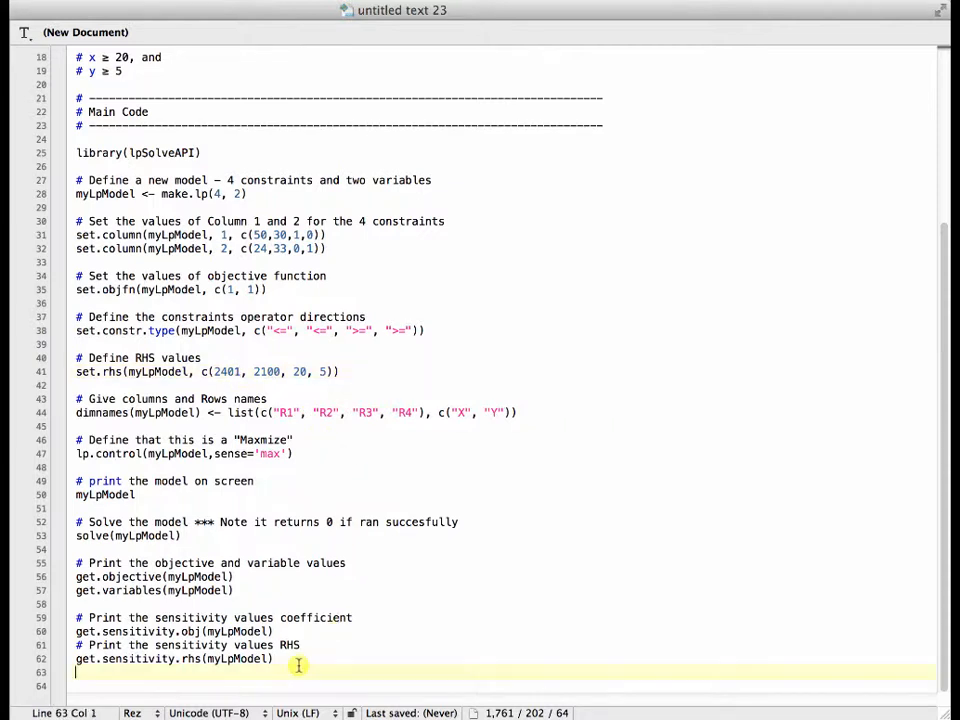
drag(298, 667, 32, 150)
key(super+c)
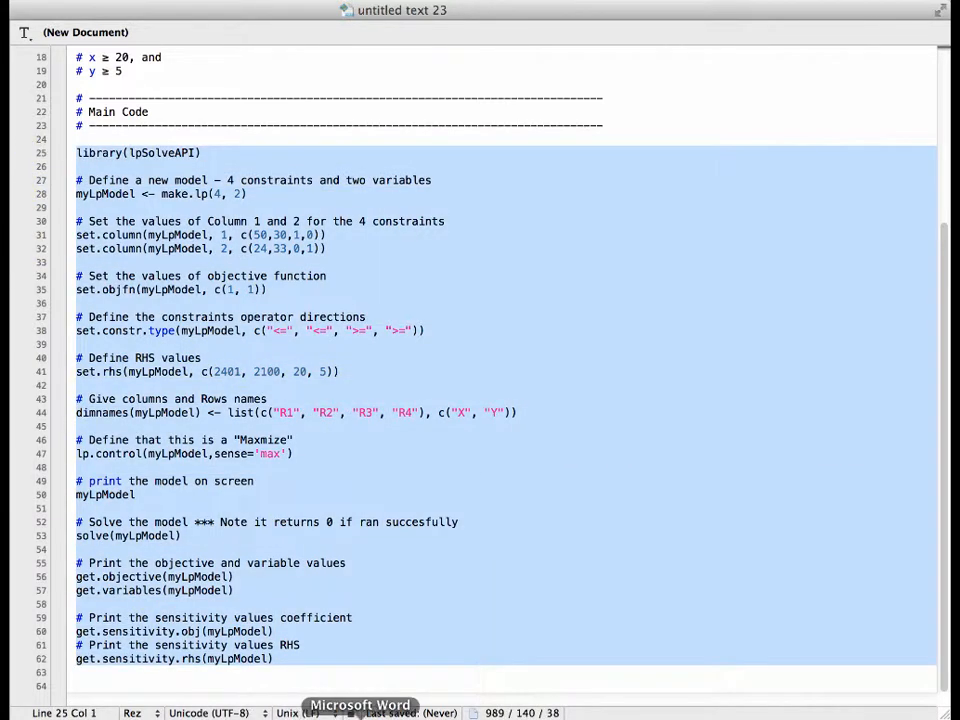
click(240, 705)
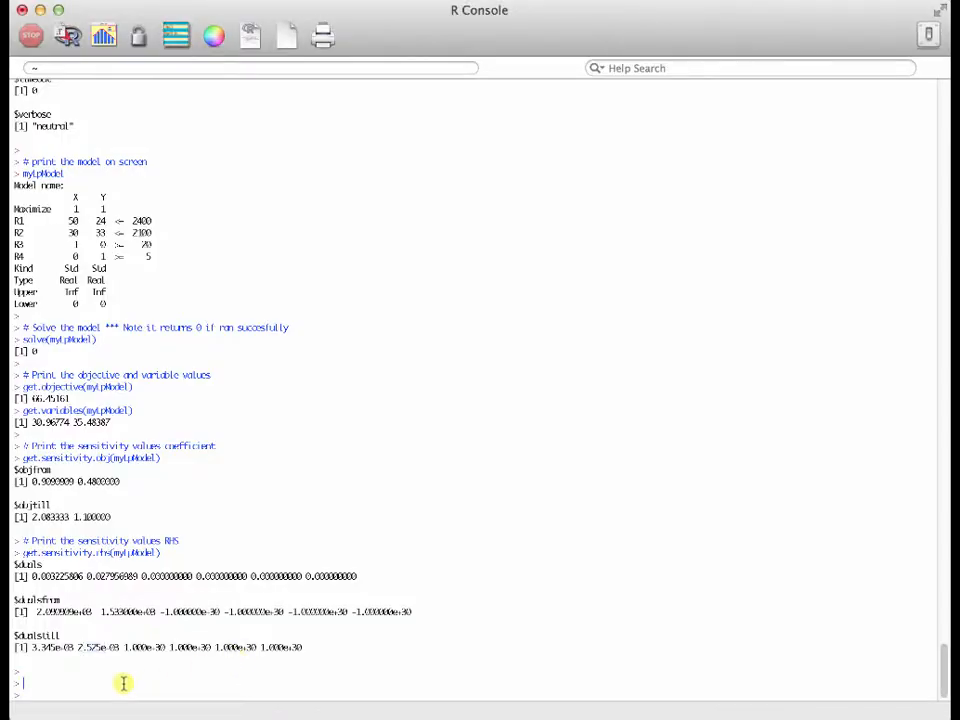
key(super+v)
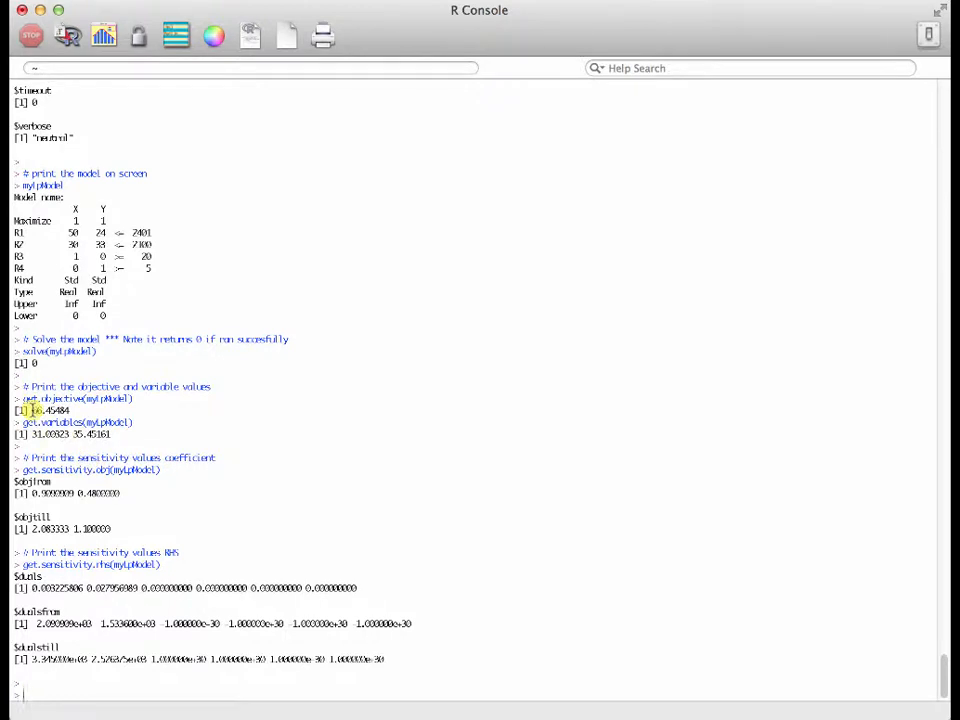
Step: Copy the objective value 66.45484 from the R console into the Optimal Objective cell G6 of the Excel RHS Sensitivity sheet
drag(33, 410, 67, 410)
key(super+c)
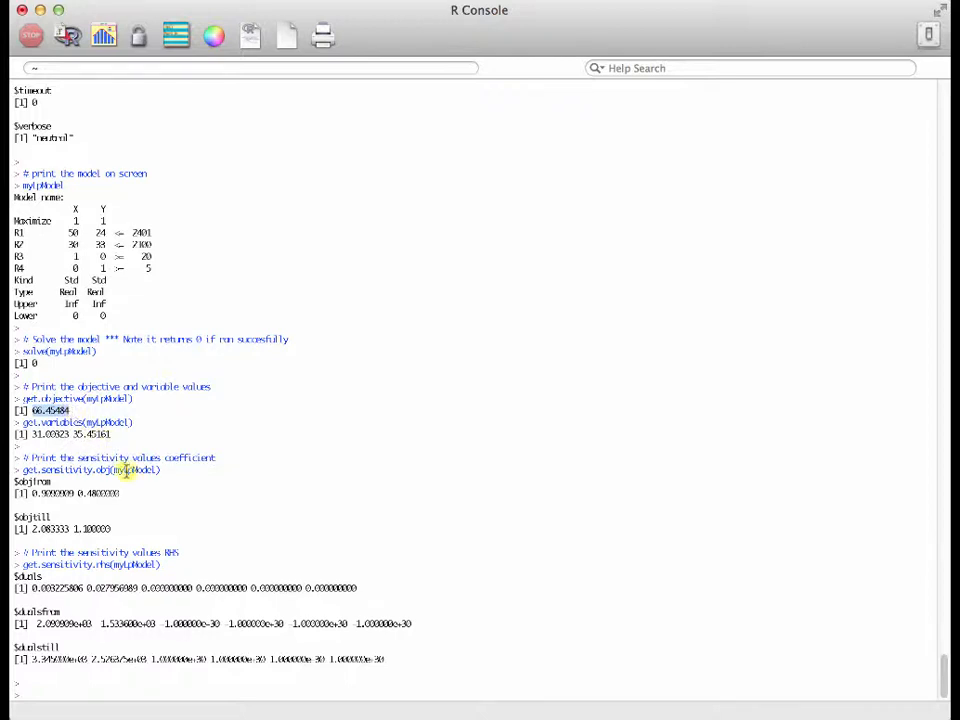
click(300, 716)
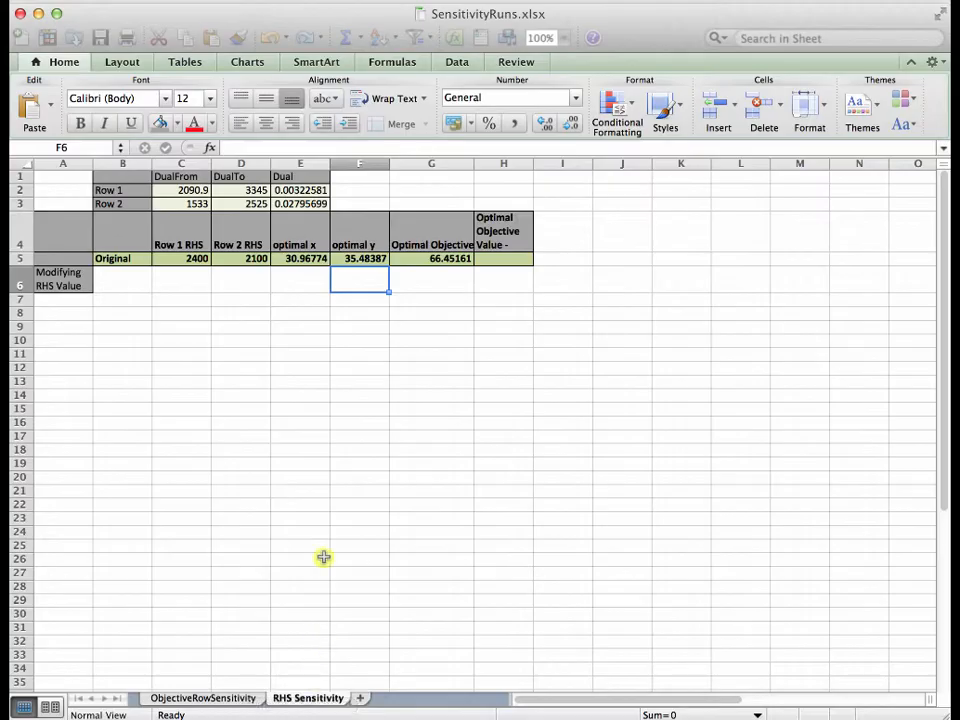
key(super+v)
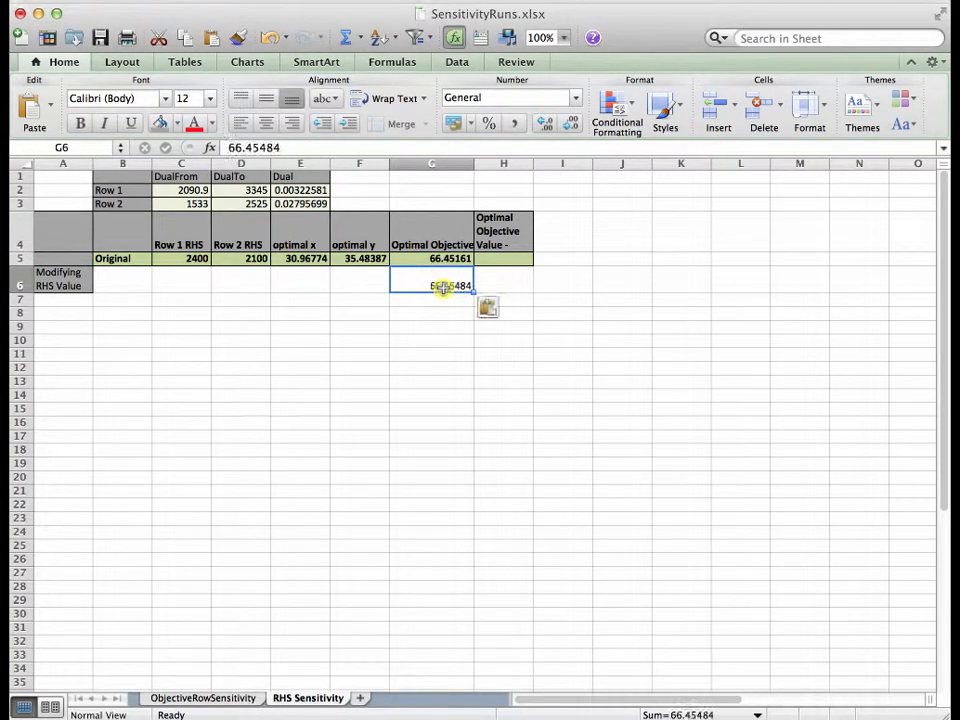
Step: Enter 2401 as the Row 1 RHS and 2100 as the Row 2 RHS in row 6
click(196, 284)
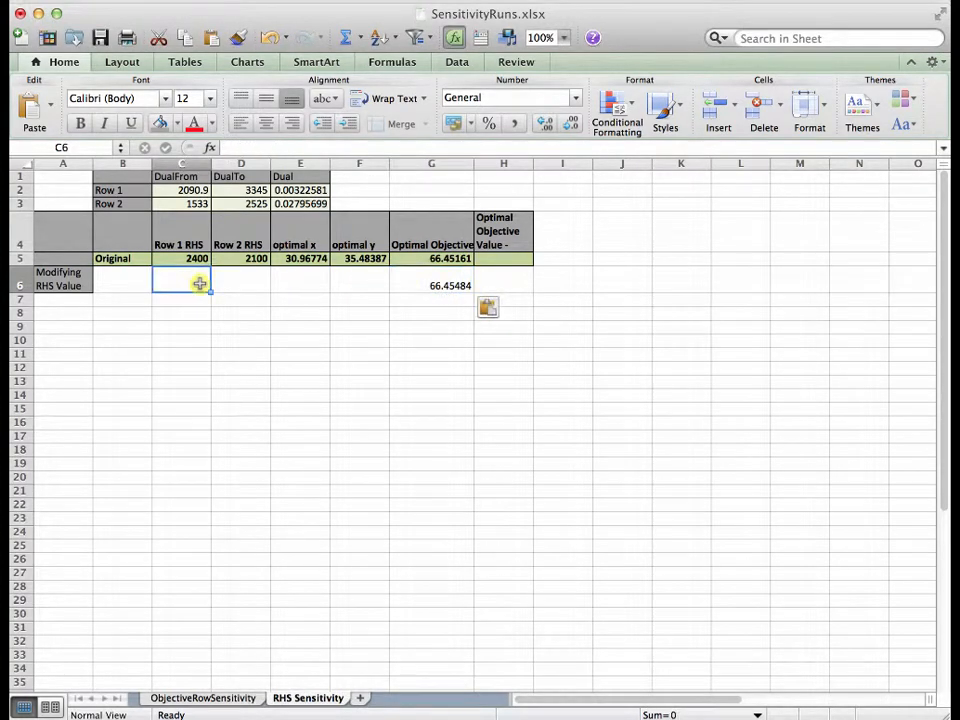
text(2401)
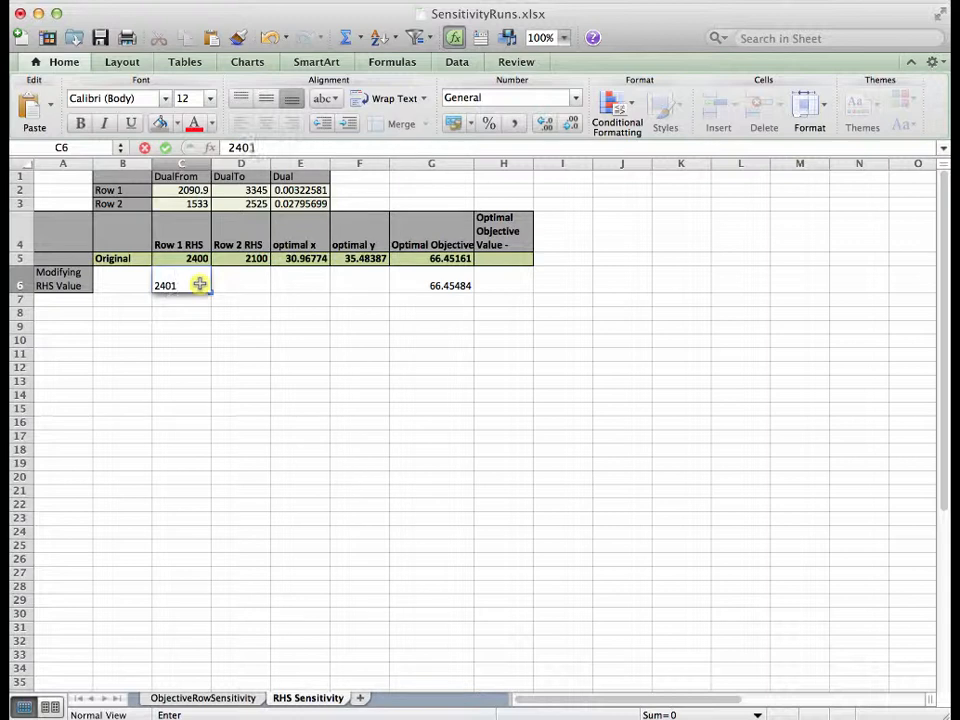
click(229, 284)
text(2100)
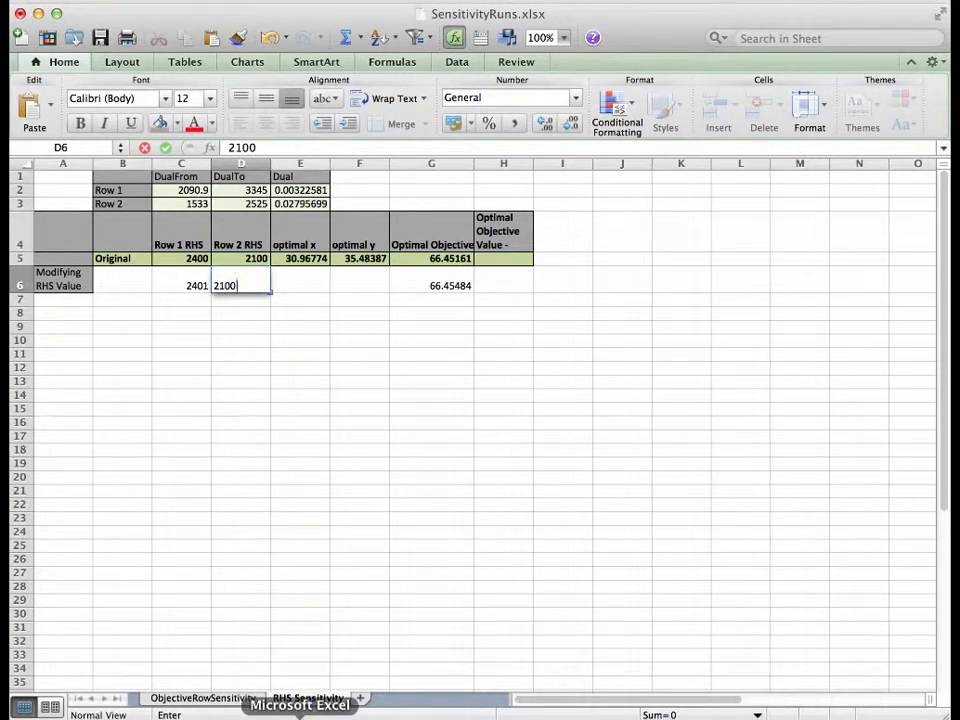
Step: Copy both variable values, 31.00323 35.45161, from the R console into the optimal x cell E6 in Excel
click(240, 705)
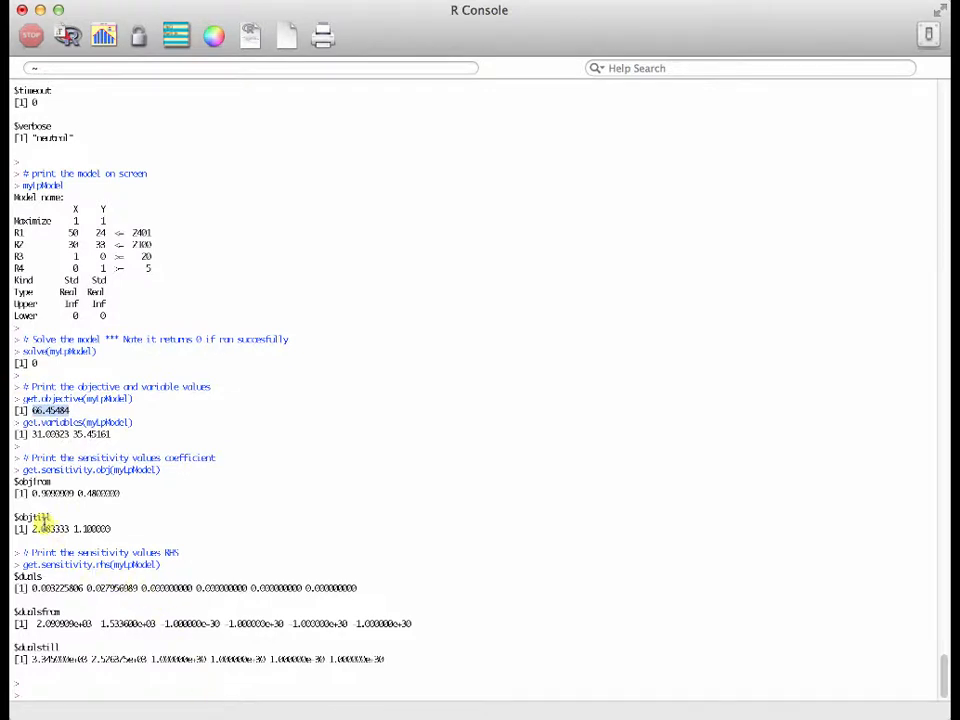
drag(33, 434, 113, 434)
key(super+c)
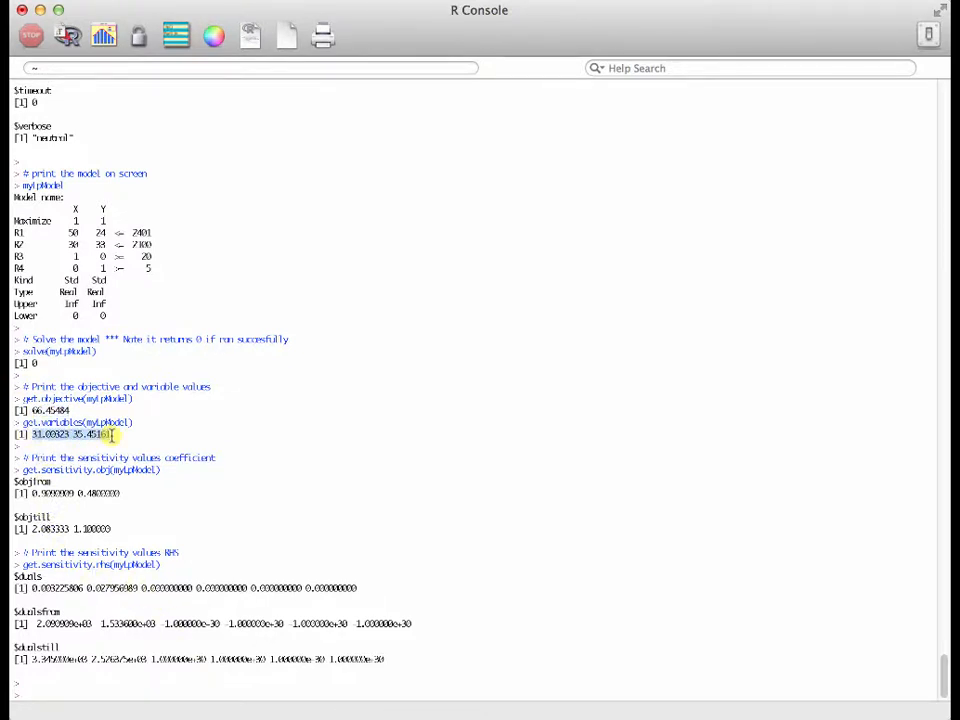
click(300, 712)
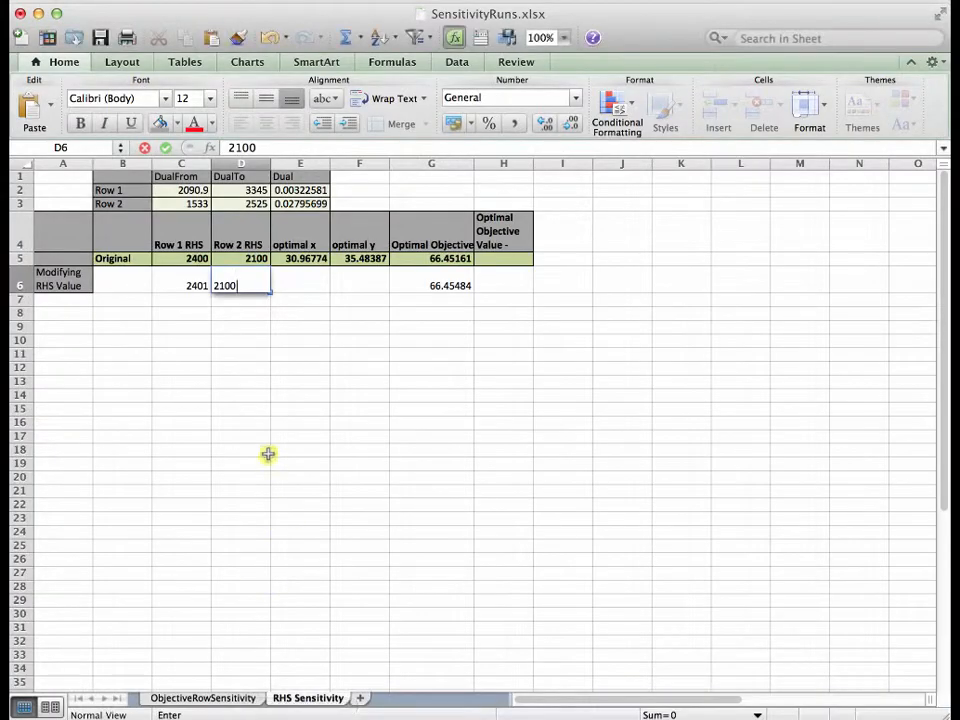
click(290, 284)
key(super+v)
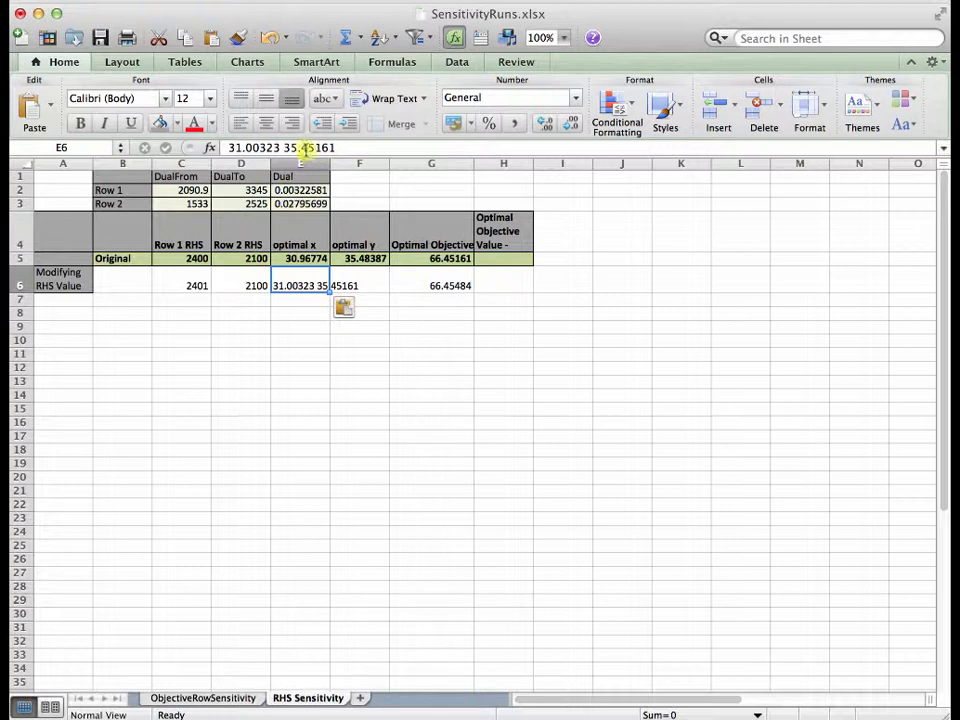
Step: Move the second value, 35.45161, out of E6 into the optimal y cell F6, leaving 31.00323 in E6
click(288, 147)
drag(288, 147, 336, 147)
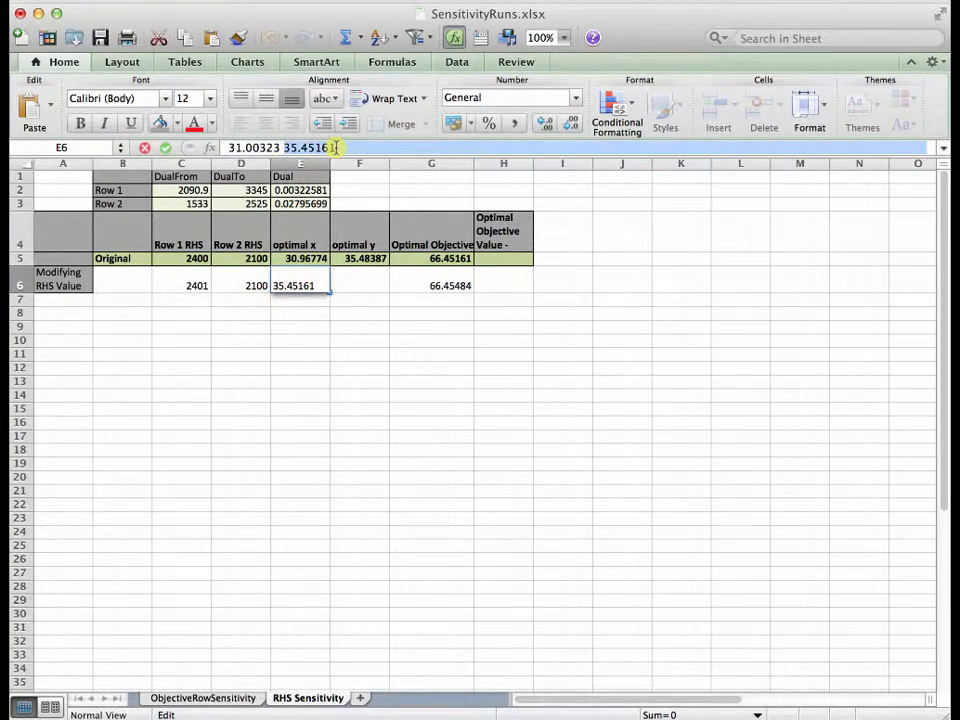
key(super+x)
click(375, 287)
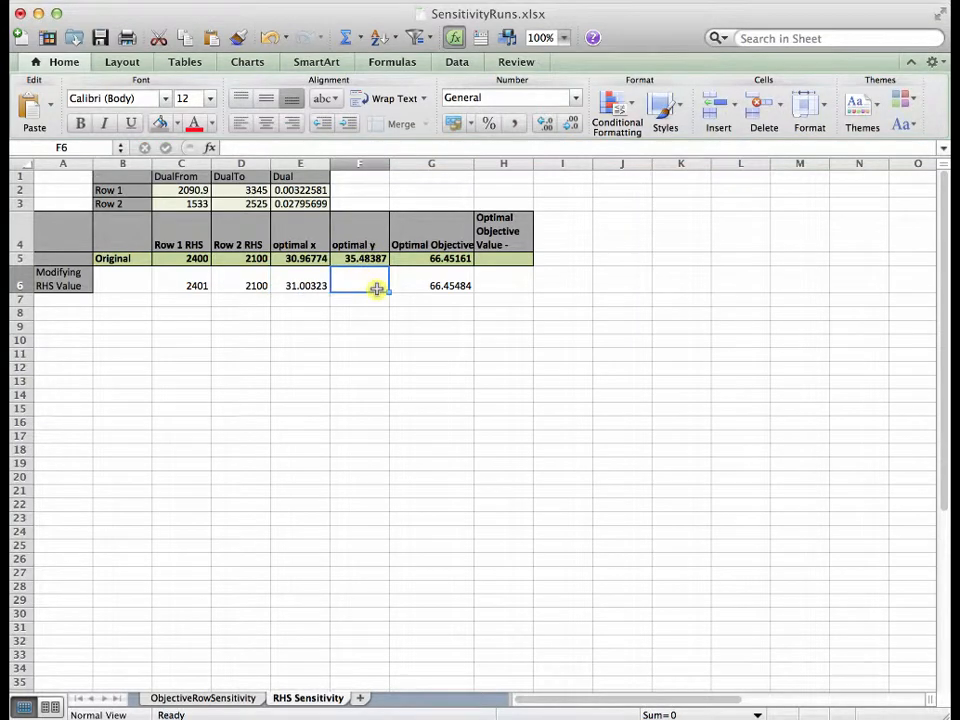
key(super+v)
click(503, 340)
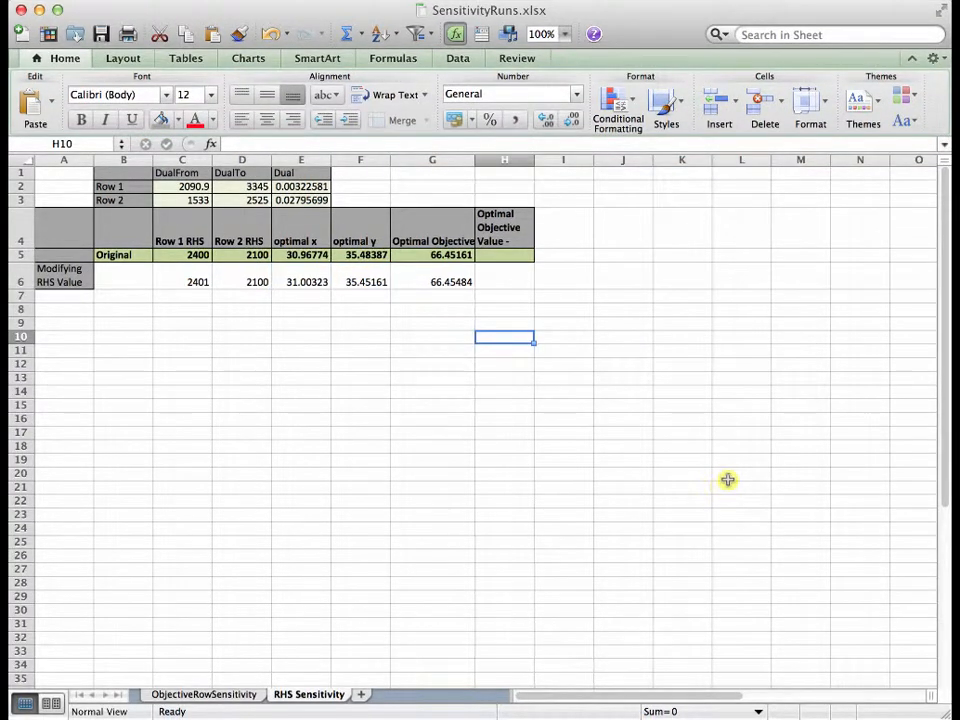
Step: Enter the formula =G6-G5 in H6 to calculate the change in the optimal objective from the original run
click(494, 283)
text(=)
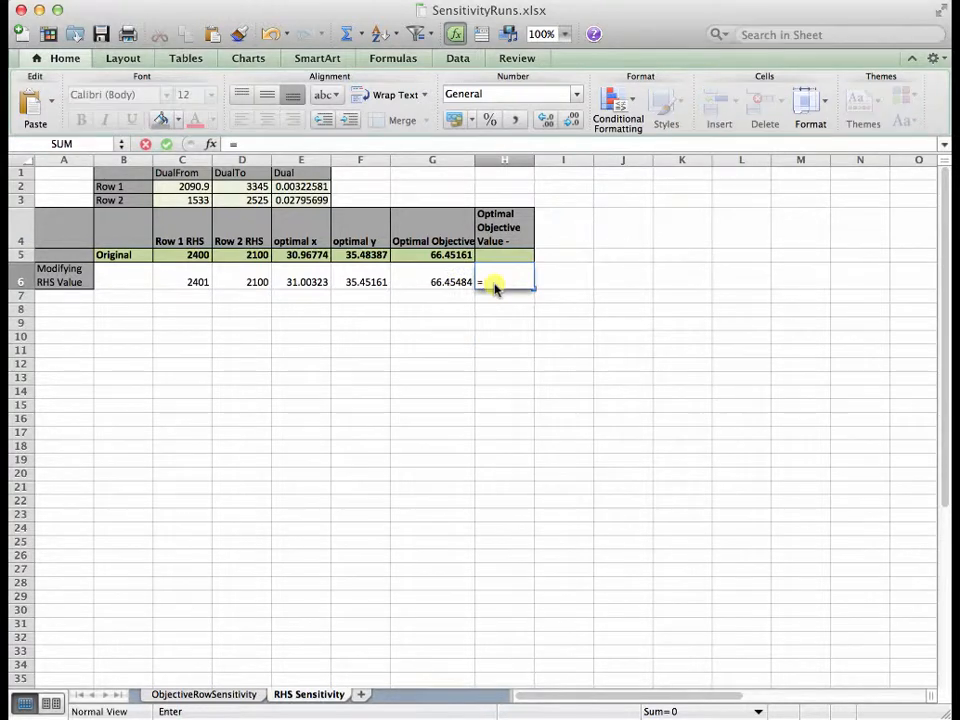
click(453, 283)
text(-)
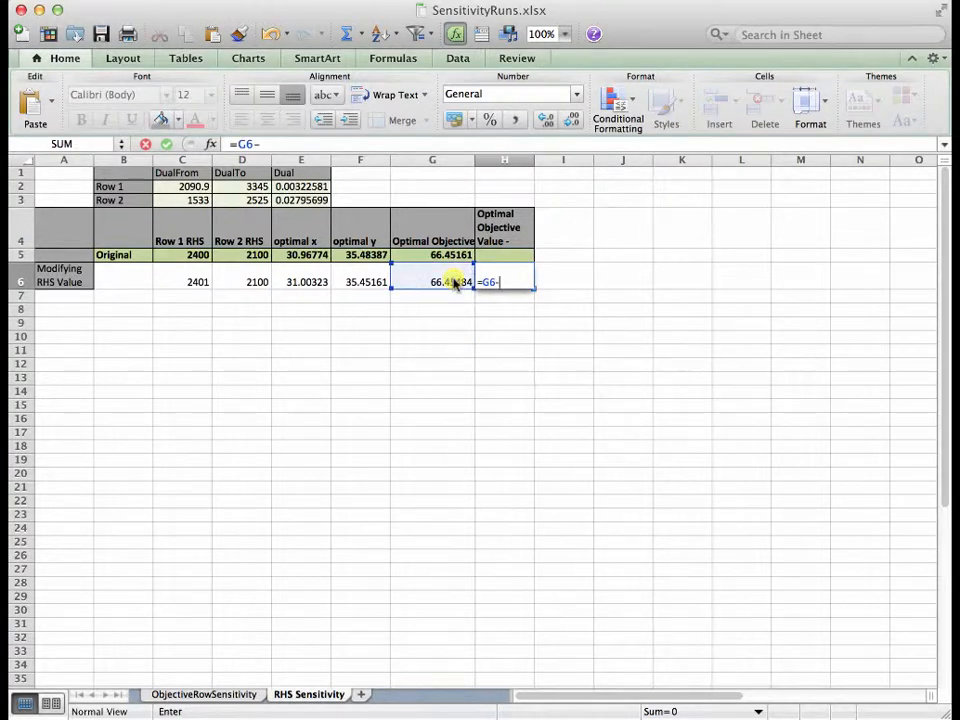
click(442, 255)
key(Return)
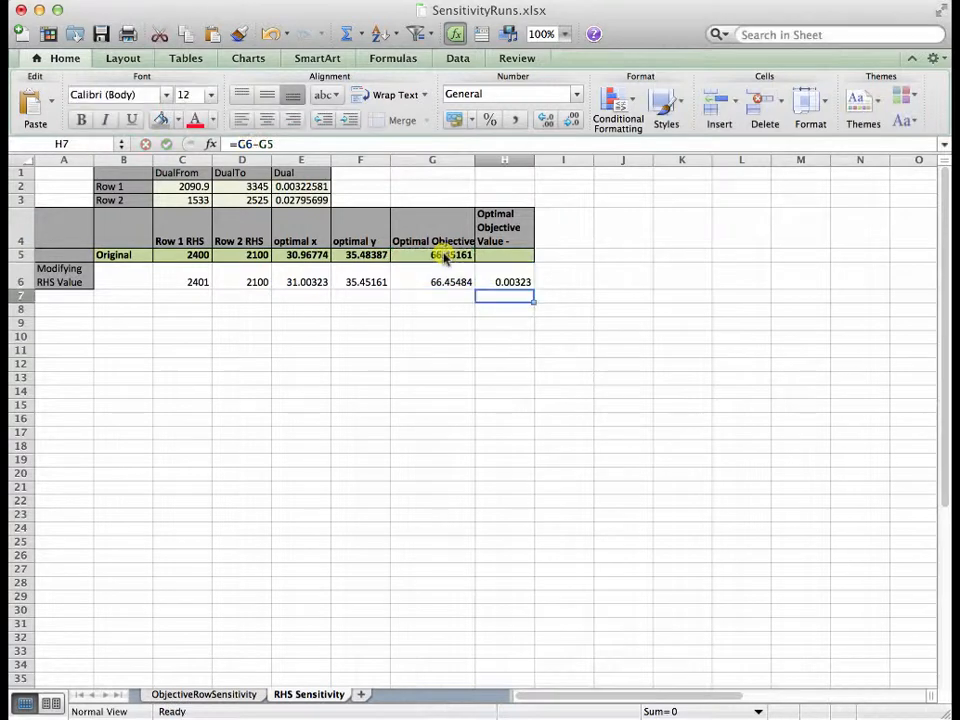